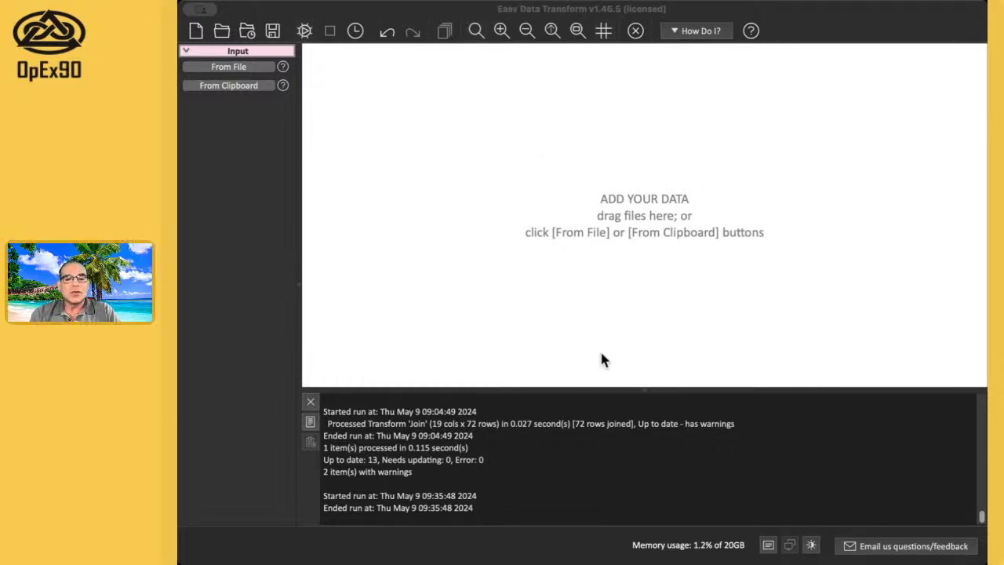
# Import the three Chittenden Senate election Excel files (Central, North and Southeast) into the empty workflow
pyautogui.click(409, 555)
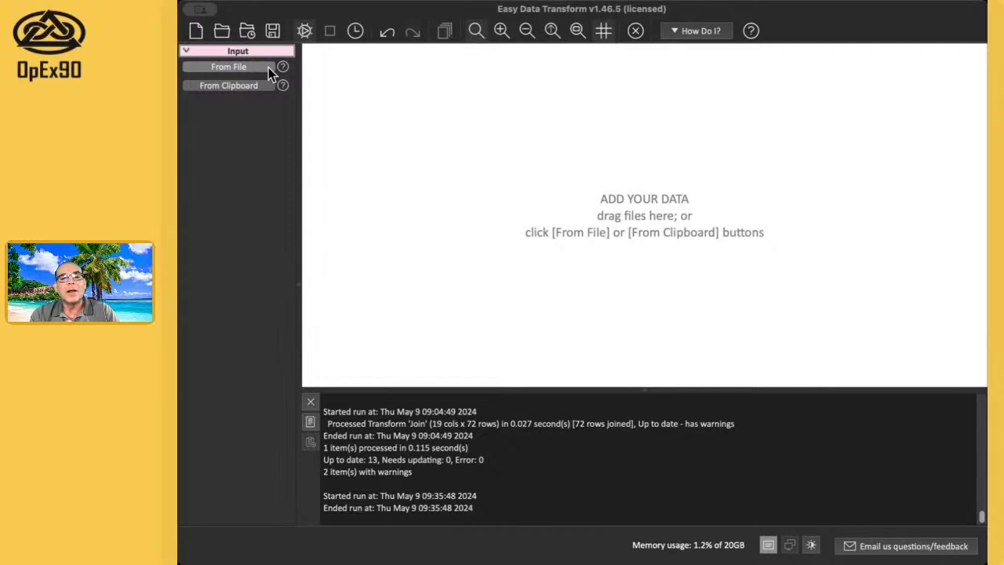
pyautogui.click(239, 68)
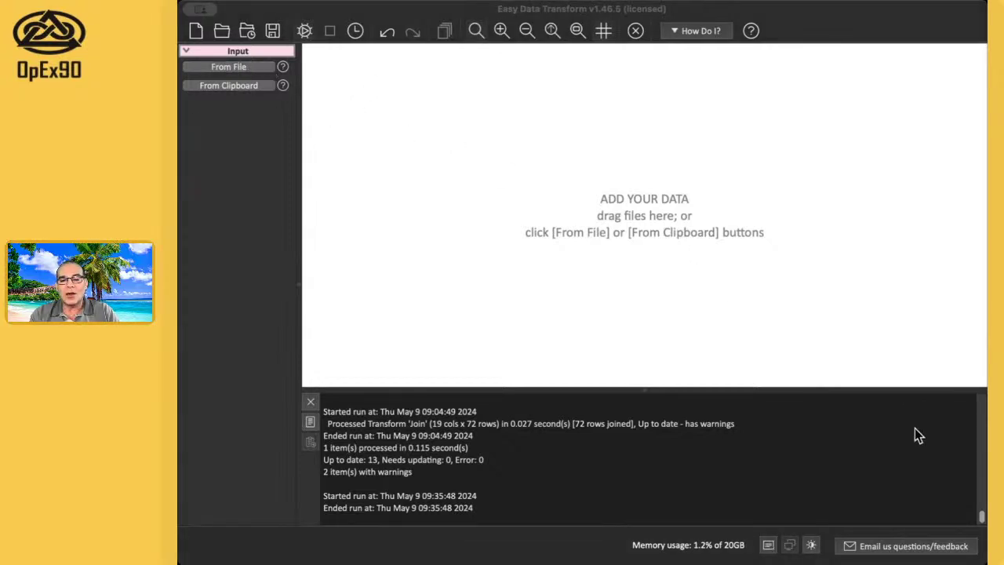
pyautogui.click(927, 553)
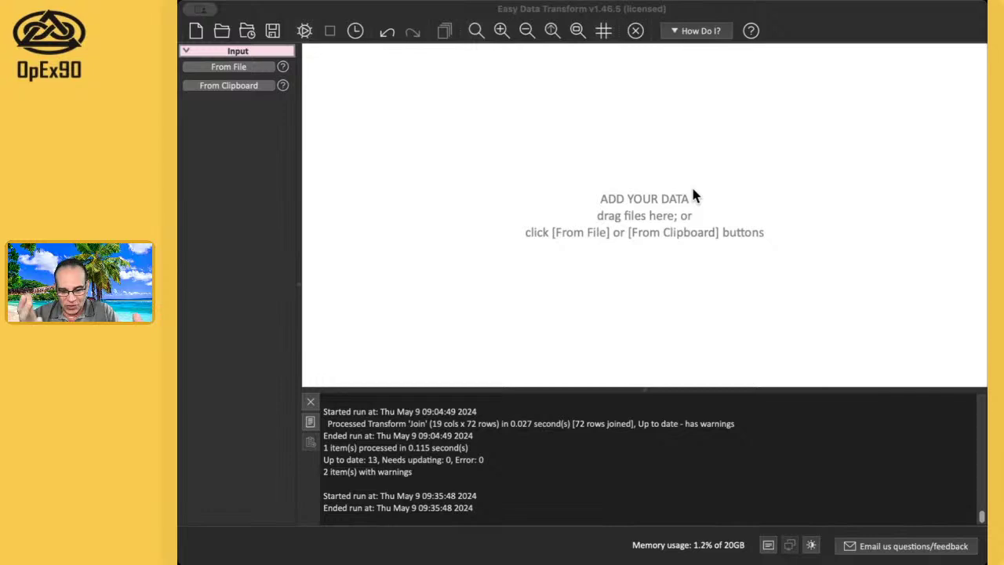
pyautogui.moveTo(693, 196); pyautogui.dragTo(377, 174)
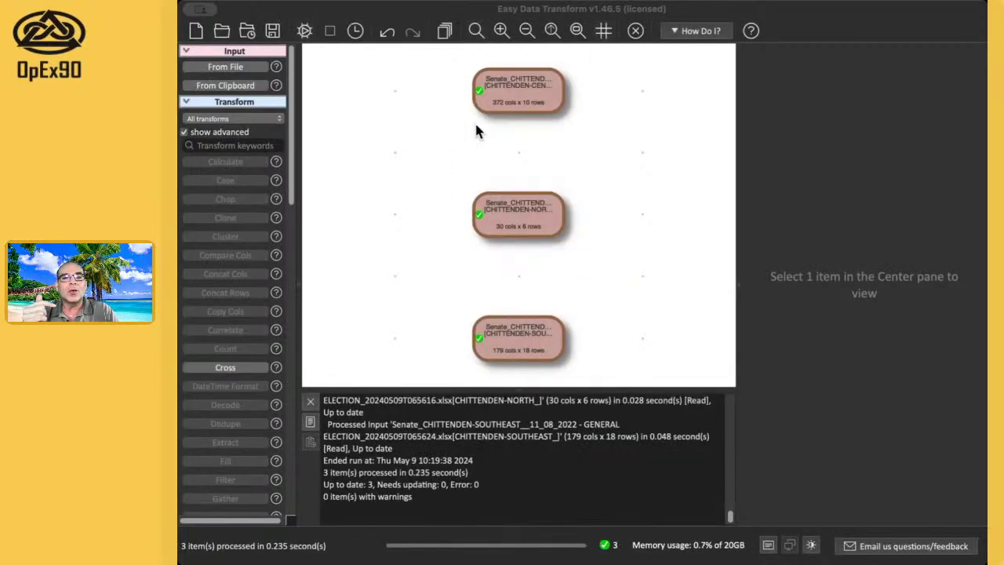
pyautogui.click(426, 130)
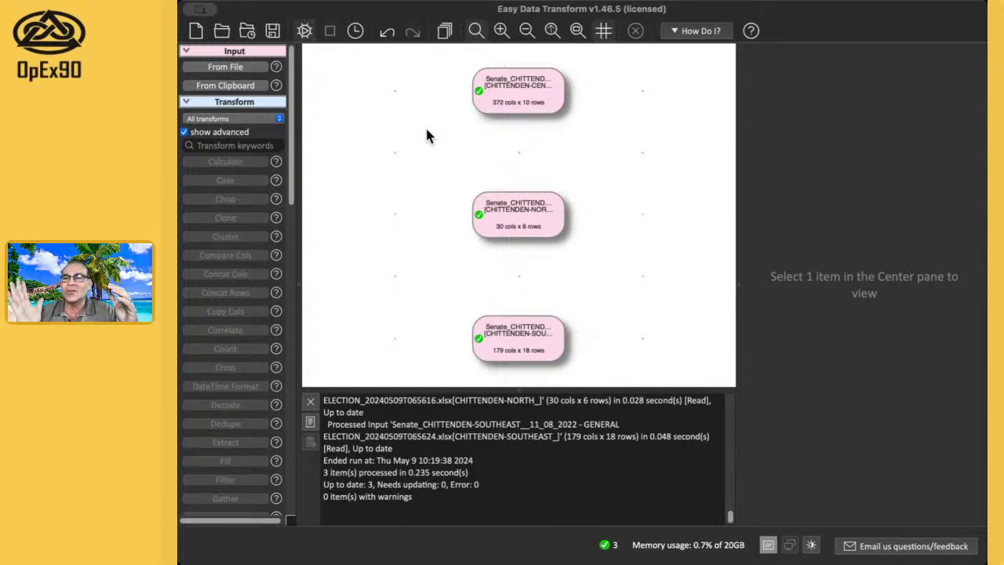
# Set the Chittenden-Central input to ignore empty columns and view its data table enlarged
pyautogui.click(514, 110)
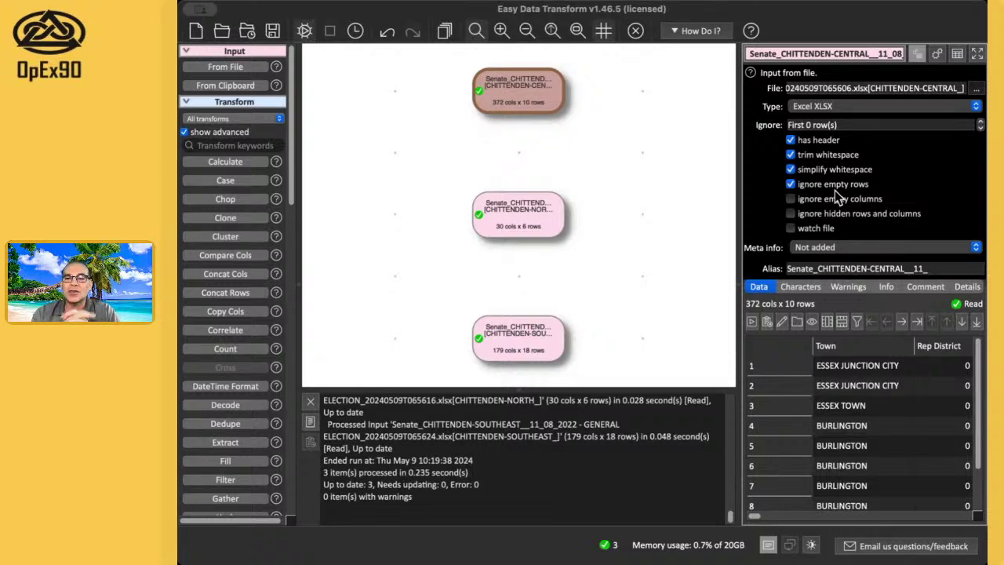
pyautogui.click(790, 199)
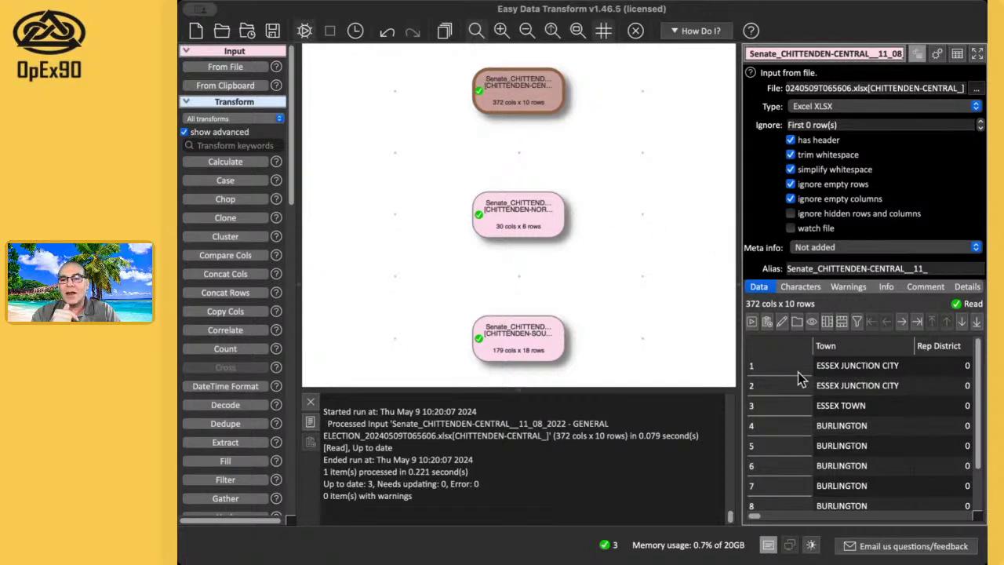
pyautogui.click(976, 53)
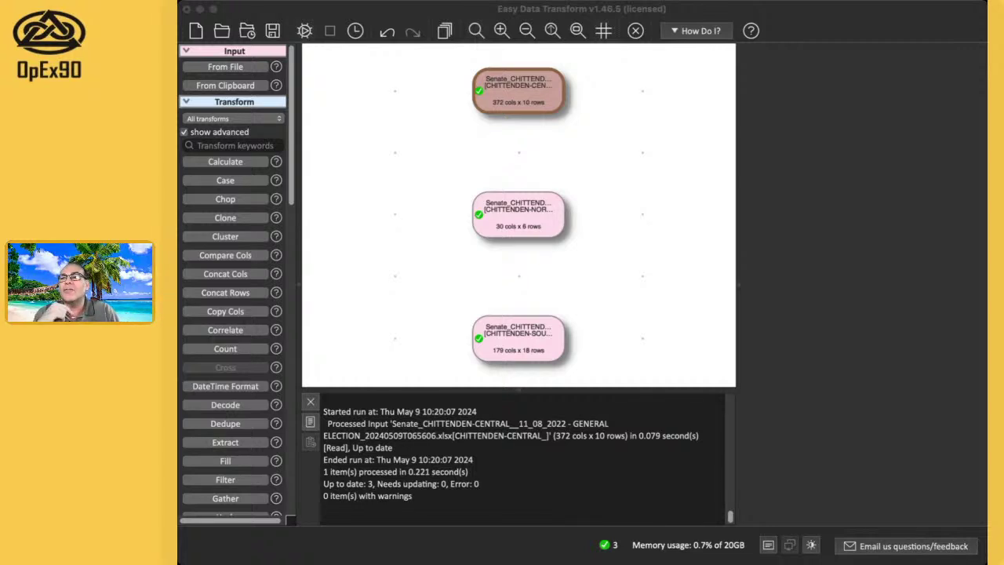
pyautogui.click(908, 56)
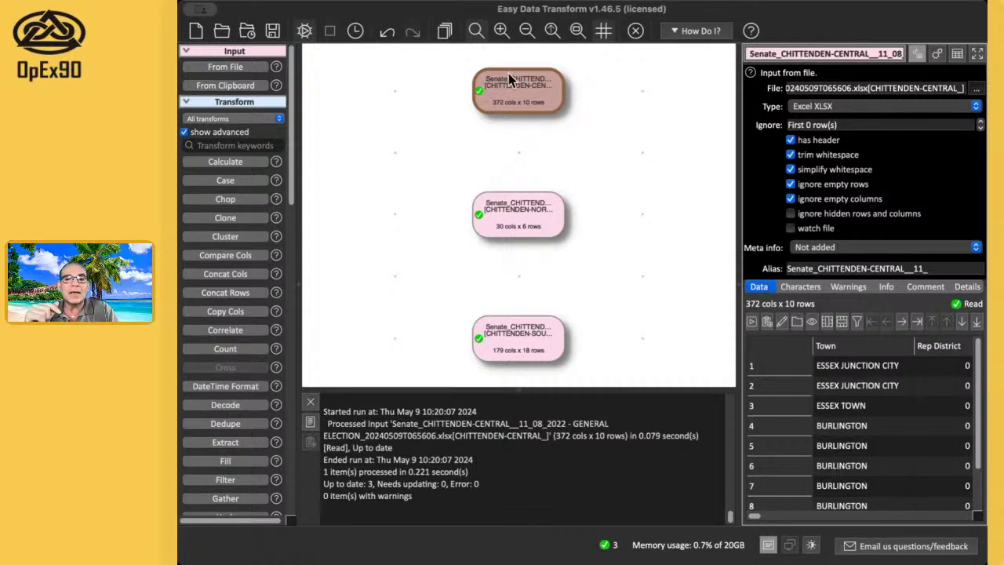
# Examine the run log and compare the column and row structure of the Central, North and Southeast inputs
pyautogui.moveTo(437, 506); pyautogui.dragTo(320, 410)
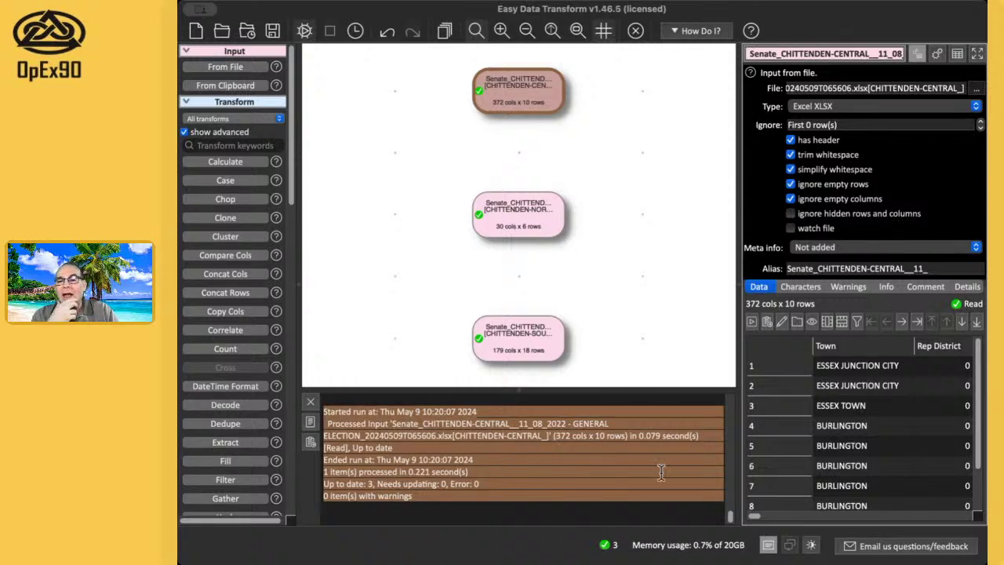
pyautogui.click(826, 346)
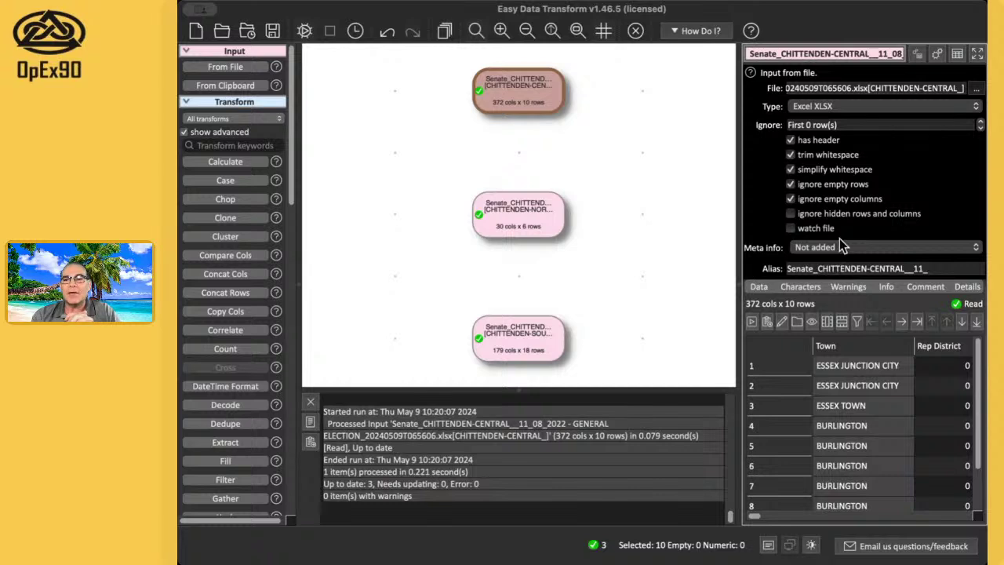
pyautogui.click(403, 69)
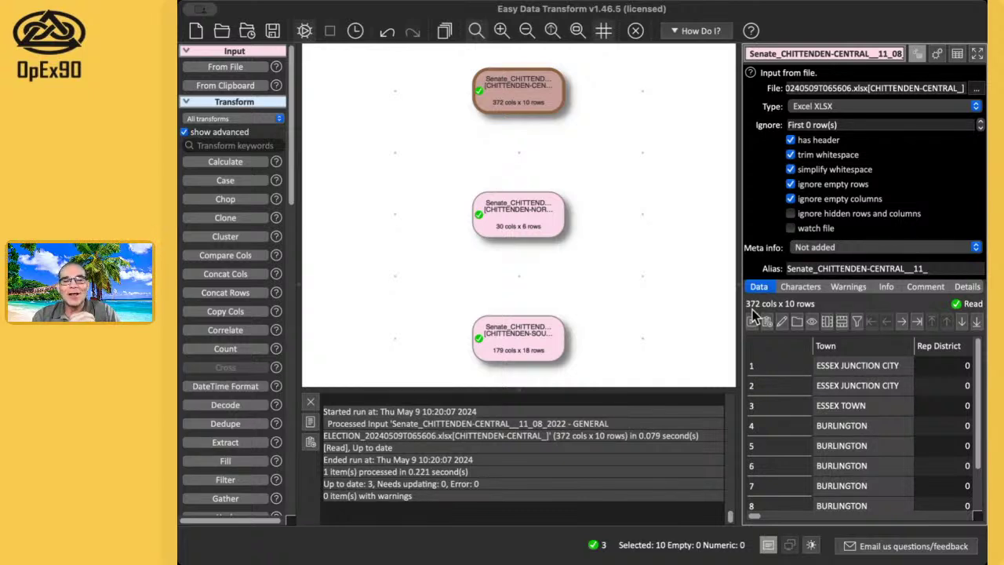
pyautogui.click(516, 214)
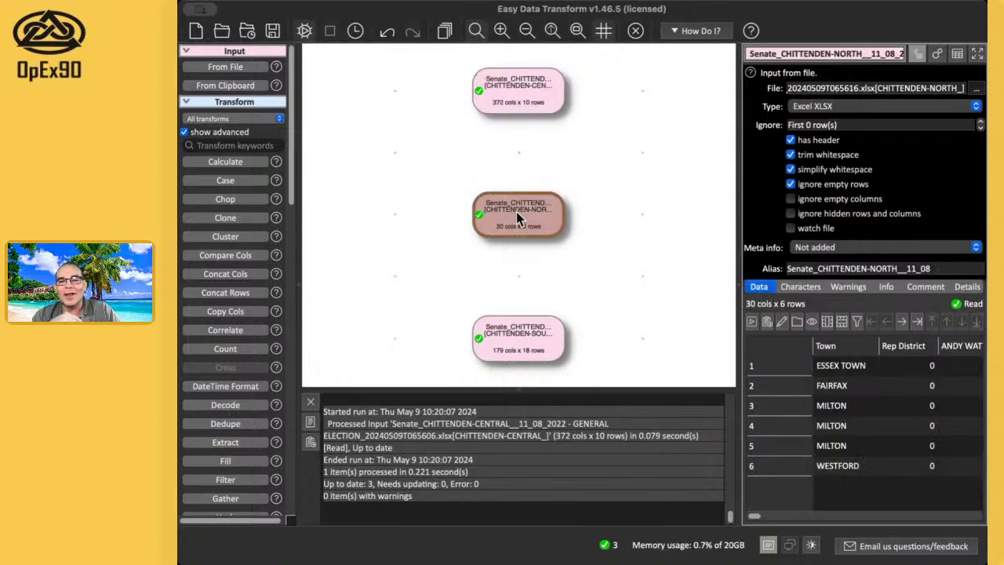
pyautogui.click(470, 88)
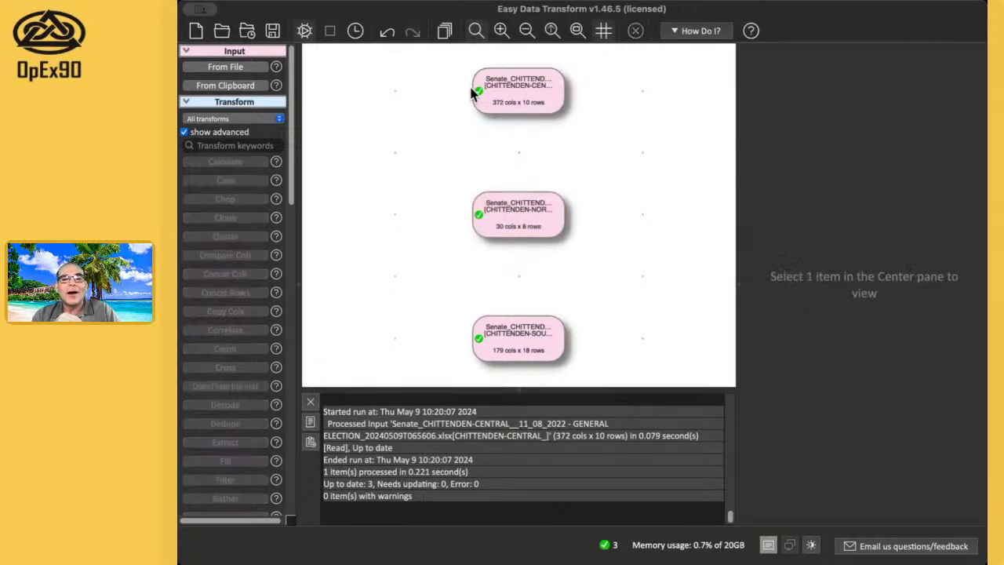
pyautogui.click(545, 225)
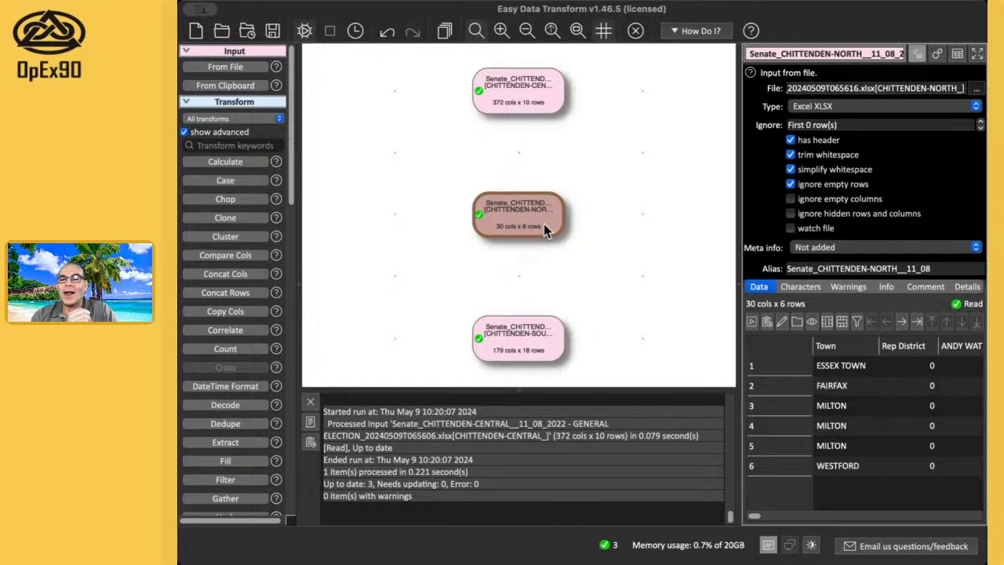
pyautogui.click(526, 346)
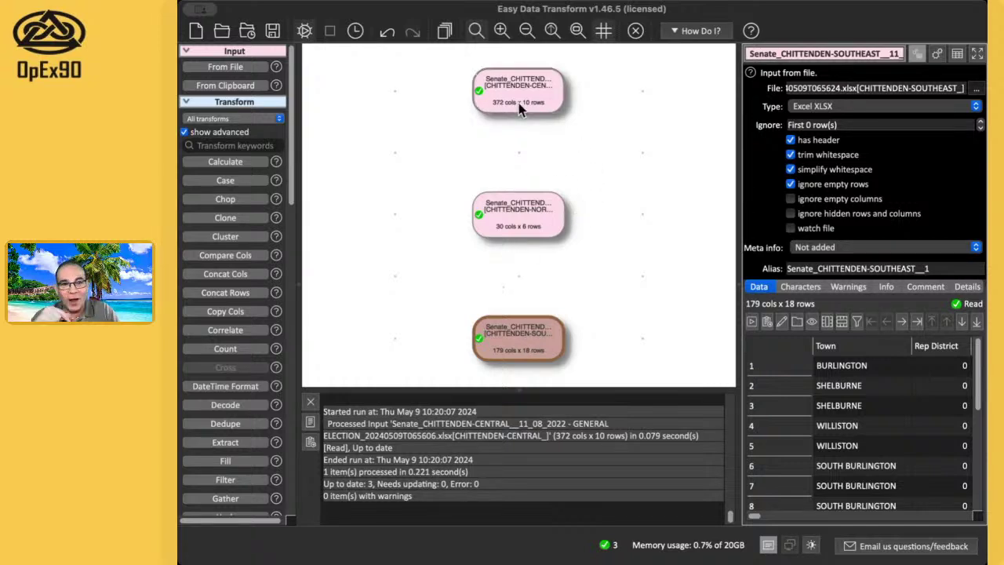
pyautogui.click(499, 89)
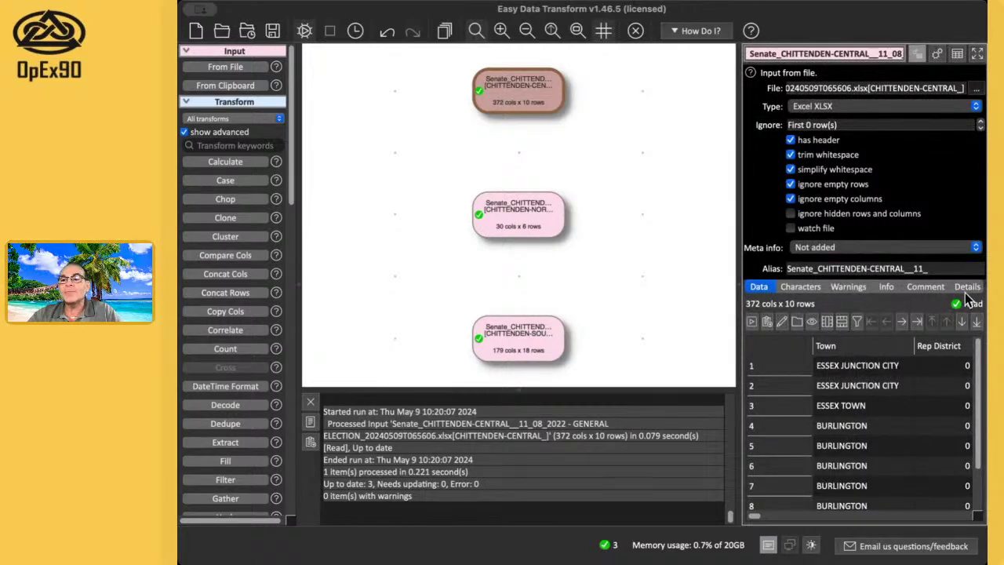
pyautogui.click(978, 52)
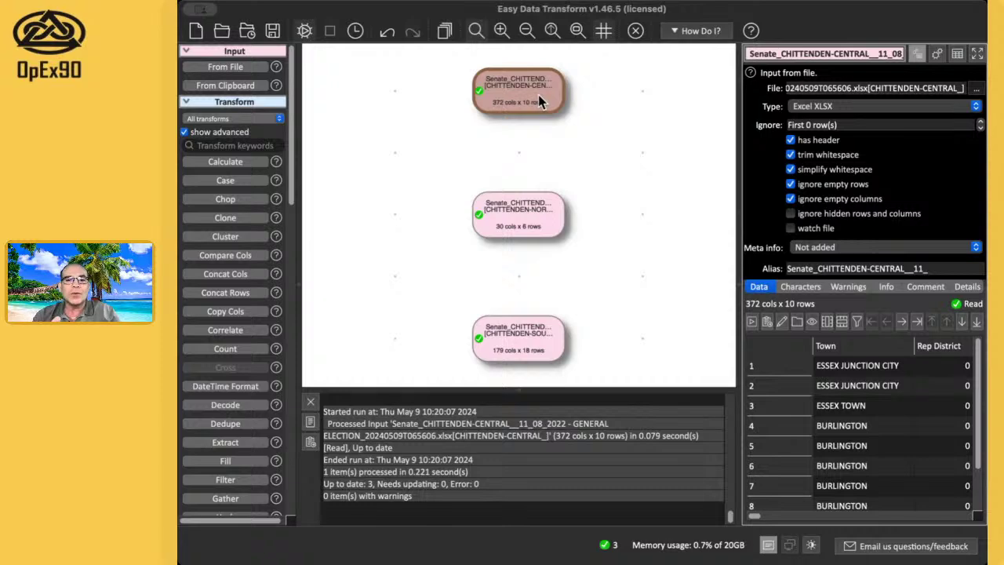
# Add a Gather transform to the Chittenden-Central input, selecting all columns except Town and Rep District
pyautogui.press('Return')
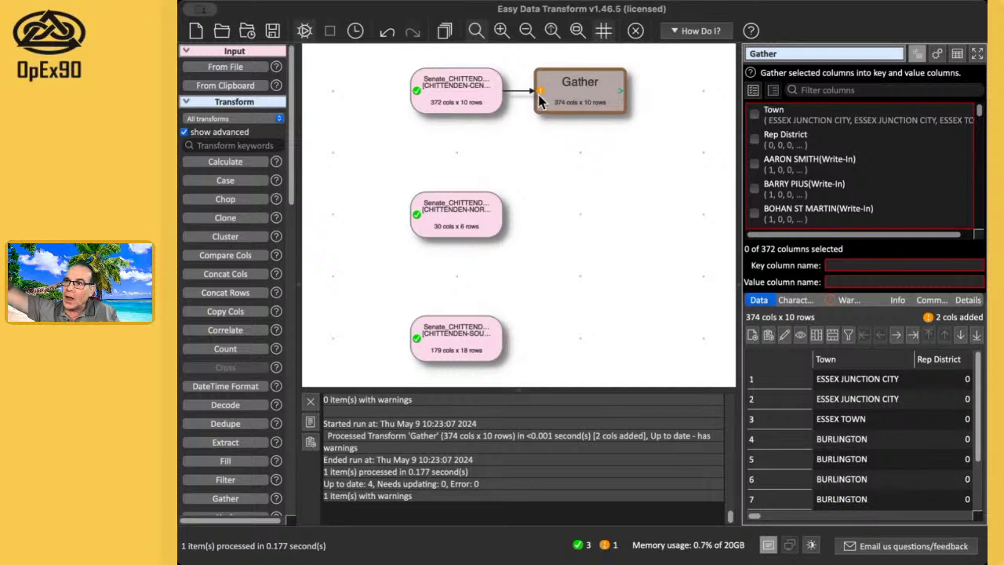
pyautogui.click(752, 91)
pyautogui.click(755, 115)
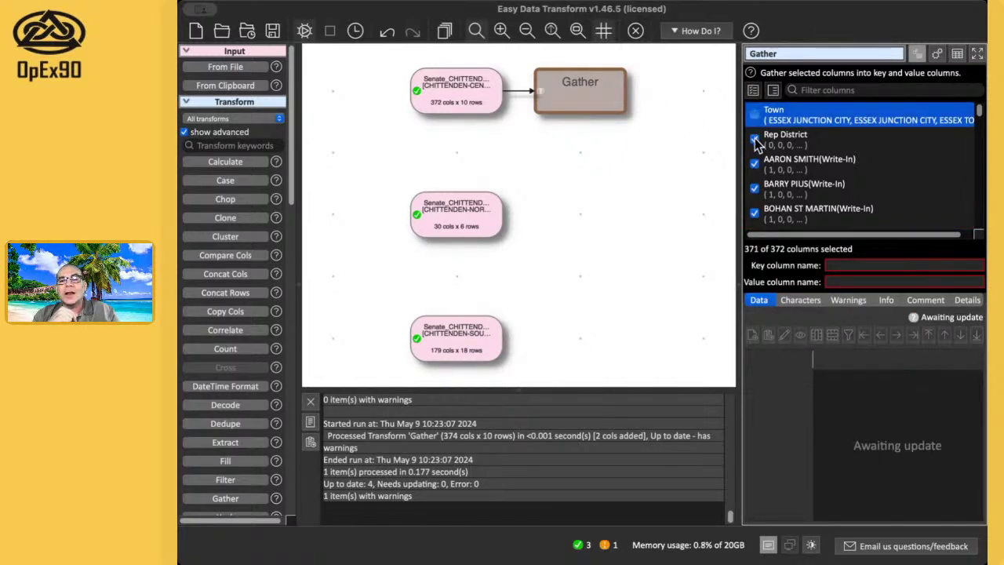
pyautogui.click(757, 141)
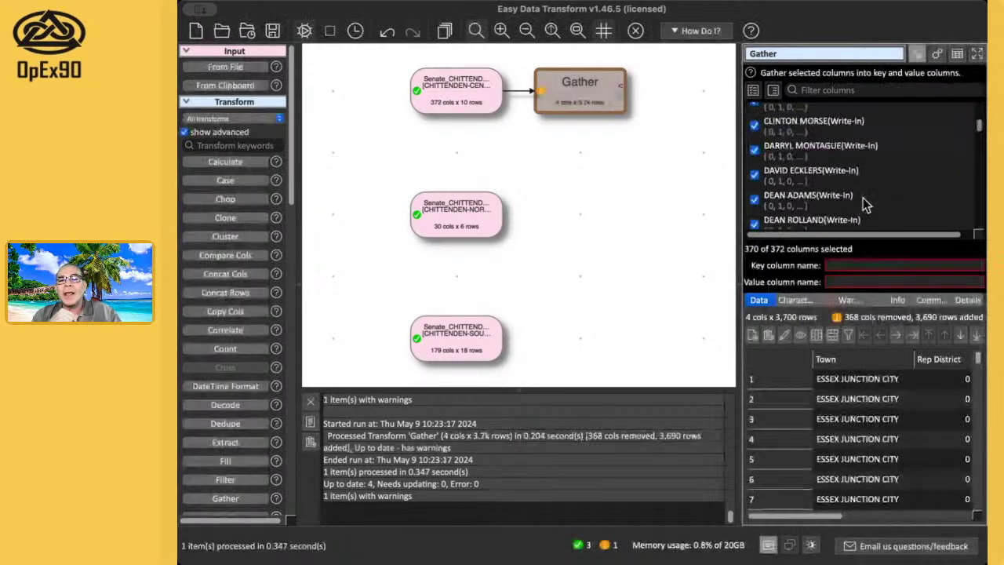
# Name the Gather transform's key column "Candidate" and its value column "Votes"
pyautogui.click(855, 267)
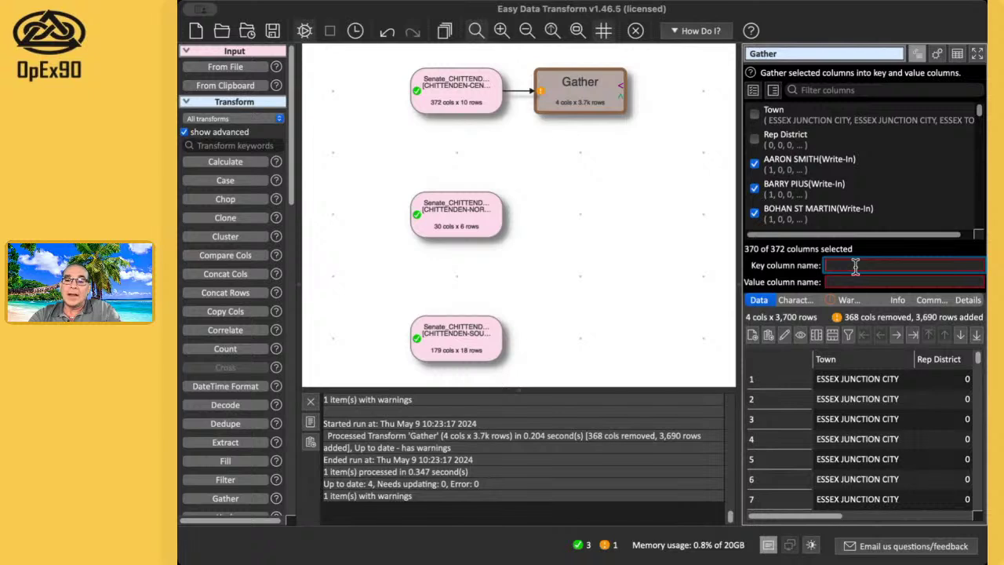
pyautogui.write('C')
pyautogui.press('BackSpace')
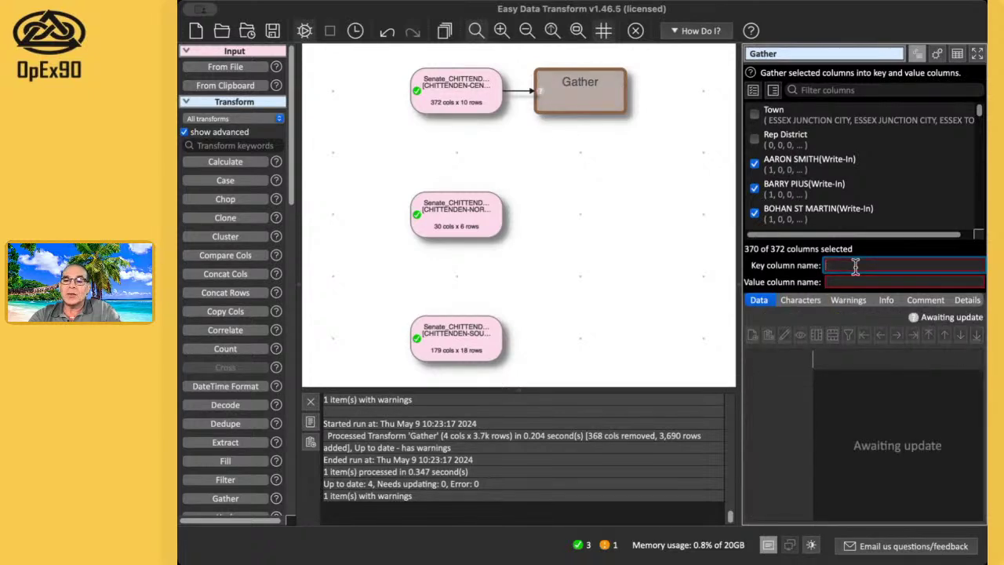
pyautogui.write('Ca')
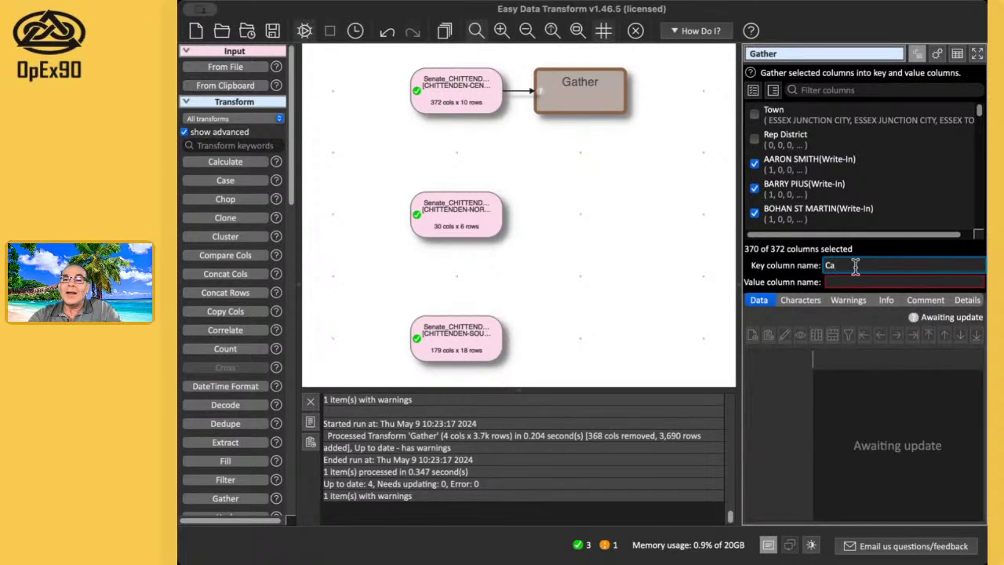
pyautogui.write('ndidat')
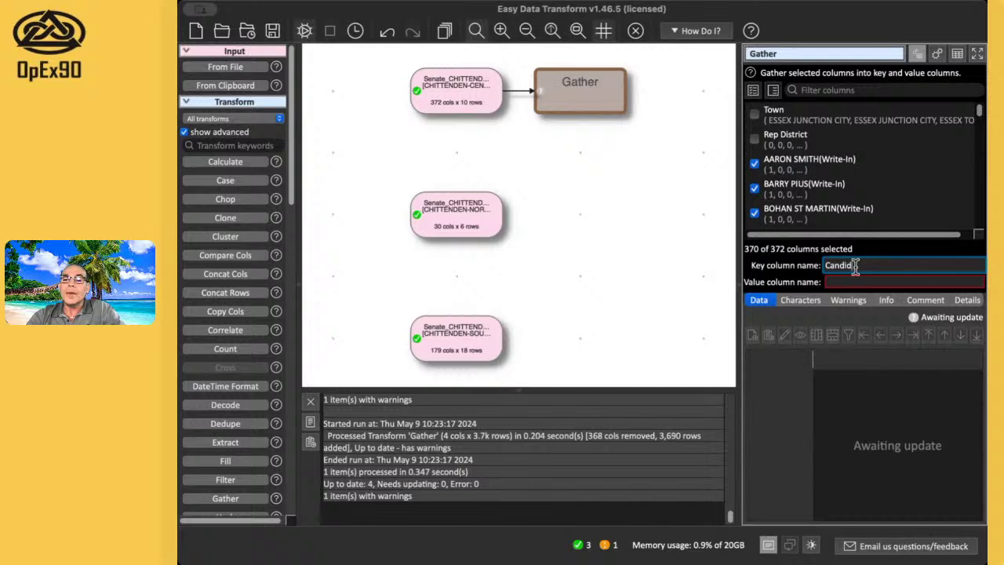
pyautogui.write('e')
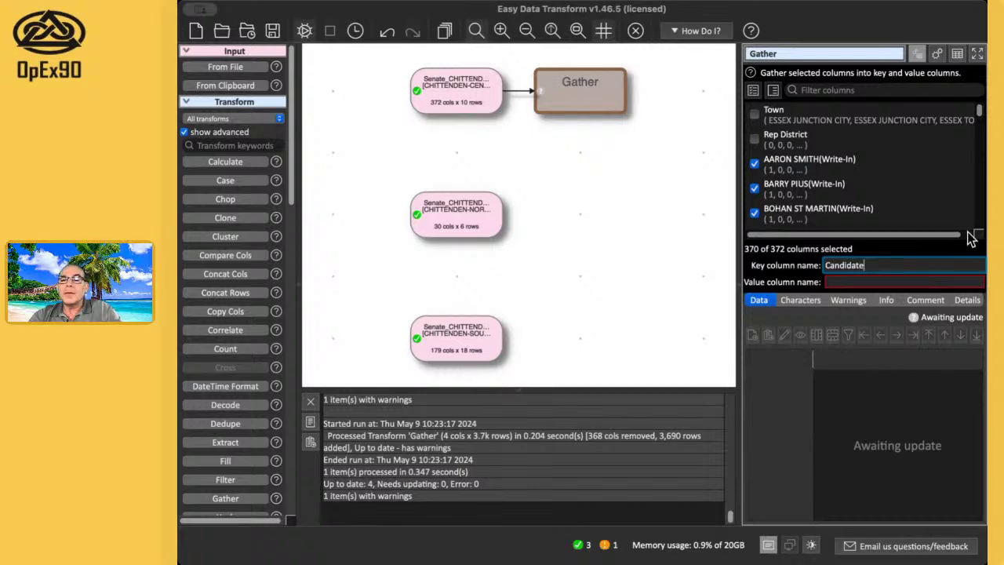
pyautogui.press('Tab')
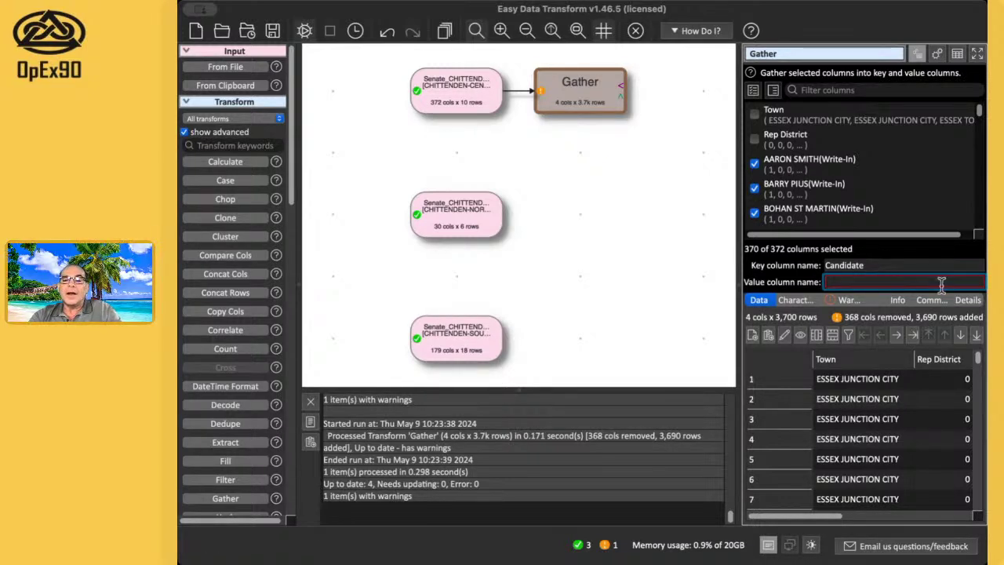
pyautogui.write('V')
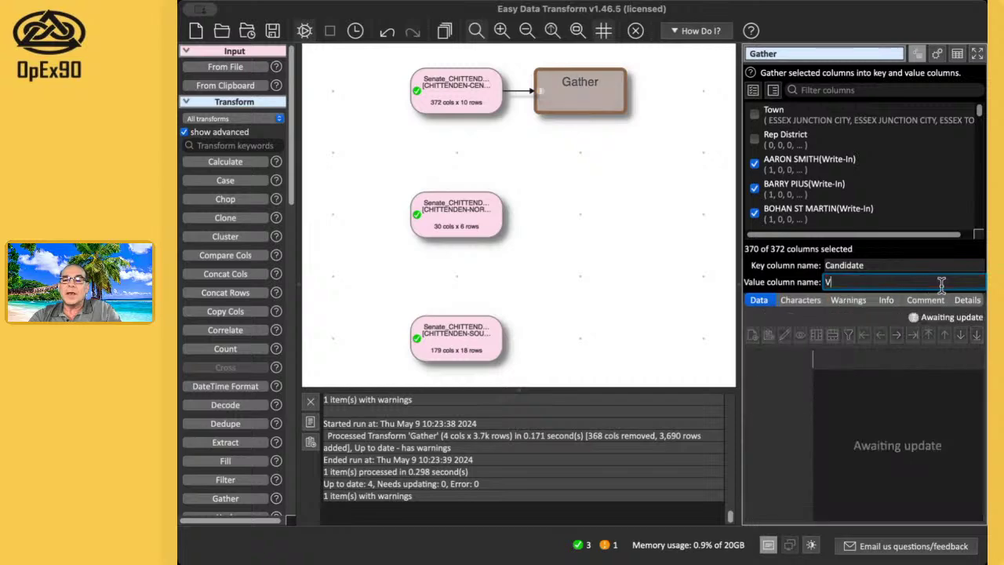
pyautogui.write('otes')
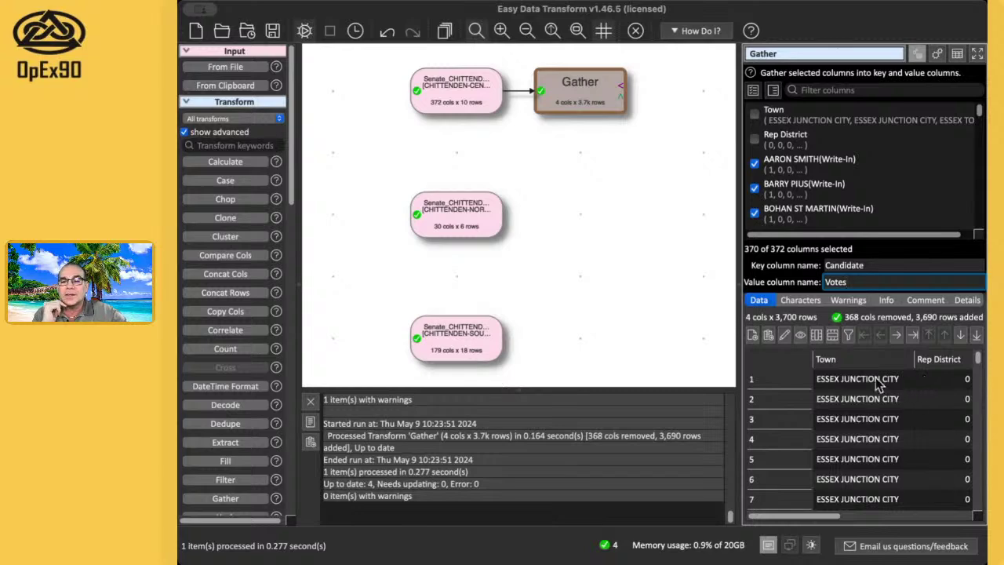
# Review the Town, Rep District, Candidate and Votes columns in the gathered data
pyautogui.hscroll(1, 883, 384)
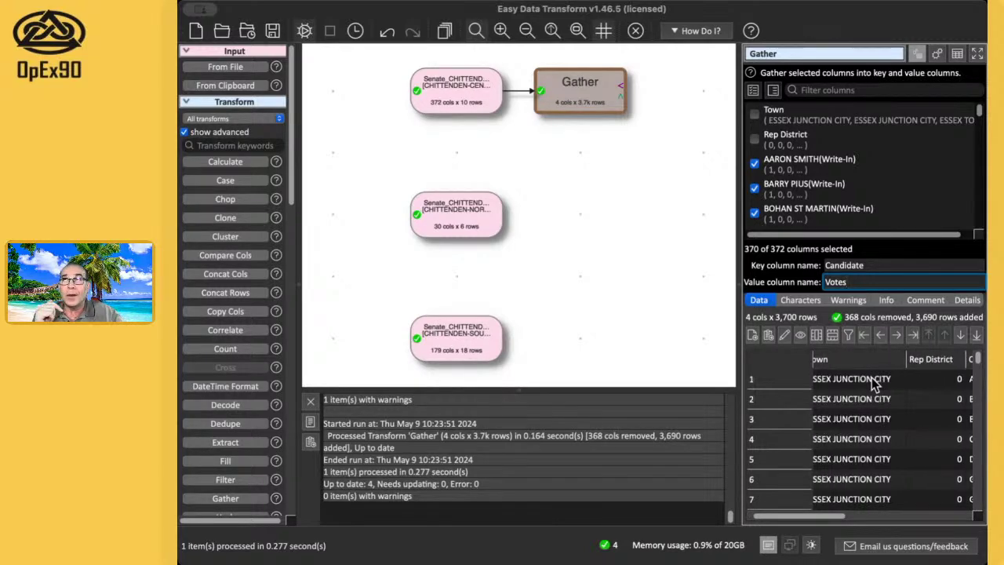
pyautogui.hscroll(5, 877, 382)
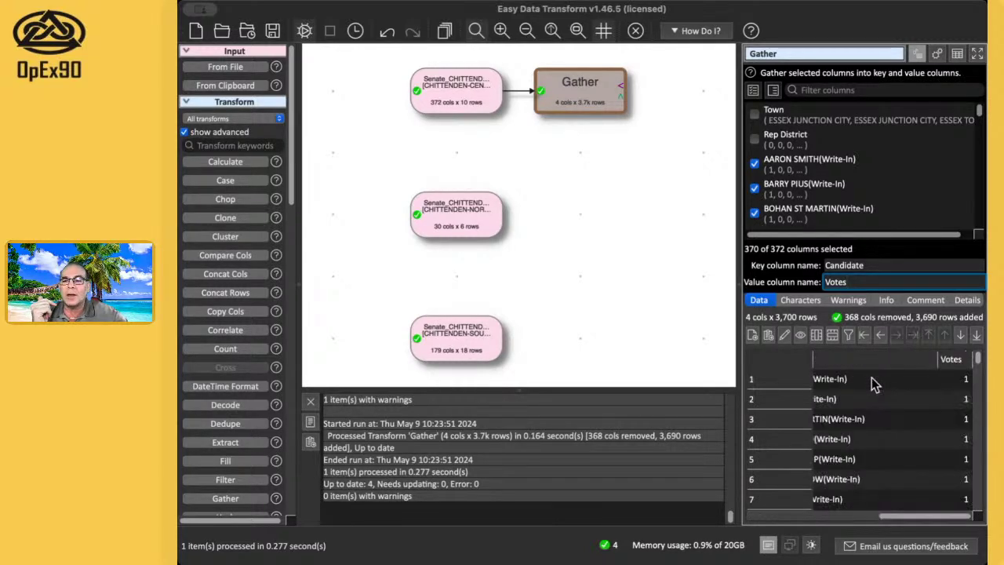
pyautogui.hscroll(-3, 894, 384)
pyautogui.hscroll(2, 902, 382)
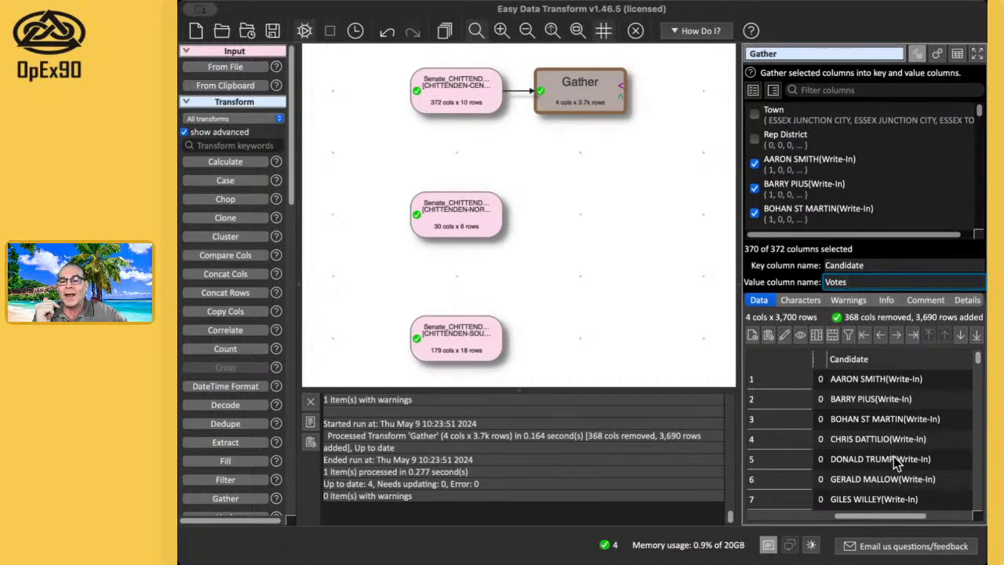
pyautogui.hscroll(-5, 897, 463)
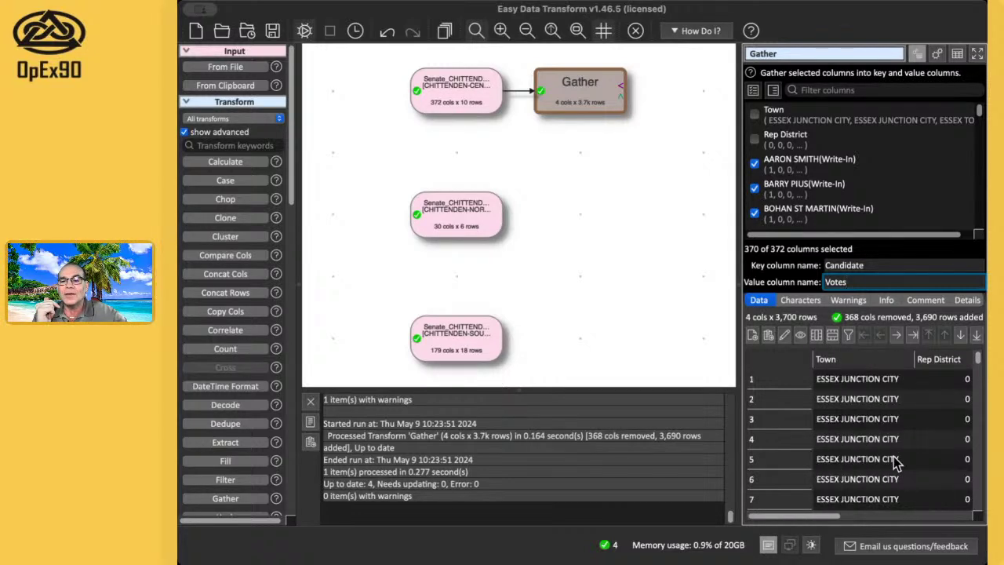
pyautogui.hscroll(5, 897, 463)
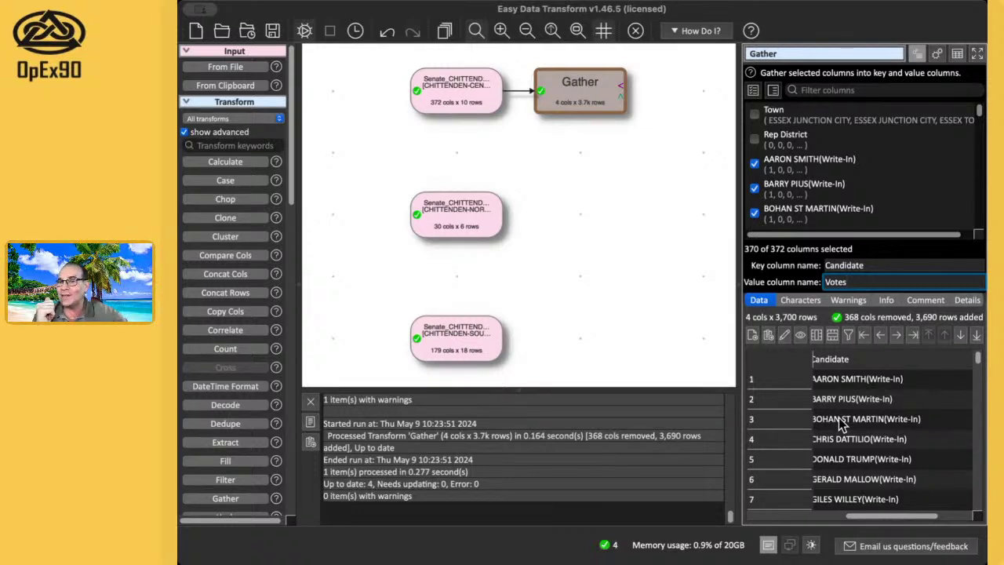
pyautogui.hscroll(3, 841, 423)
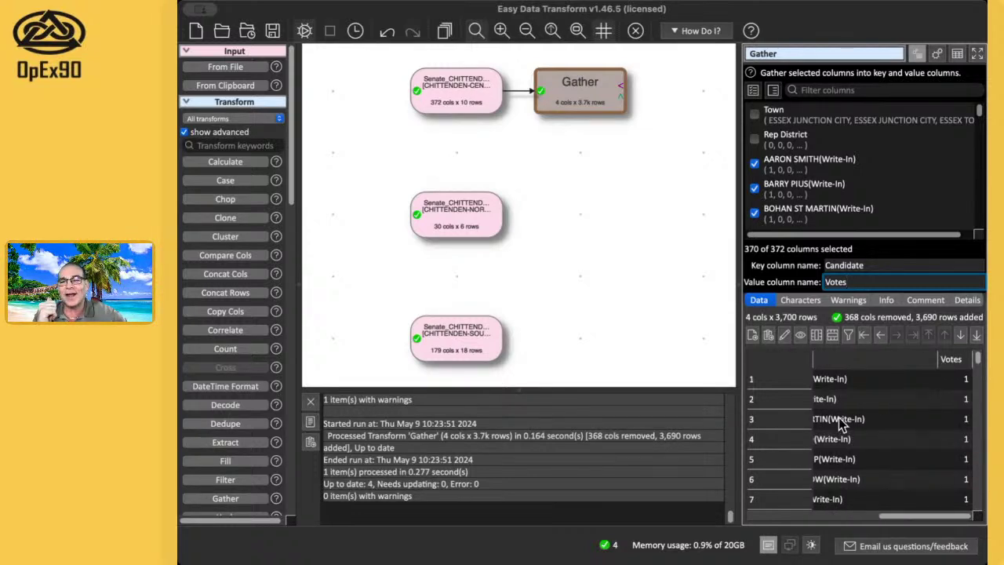
# Add a Gather transform to the Chittenden-North input, selecting all columns except Town and Rep District
pyautogui.click(461, 218)
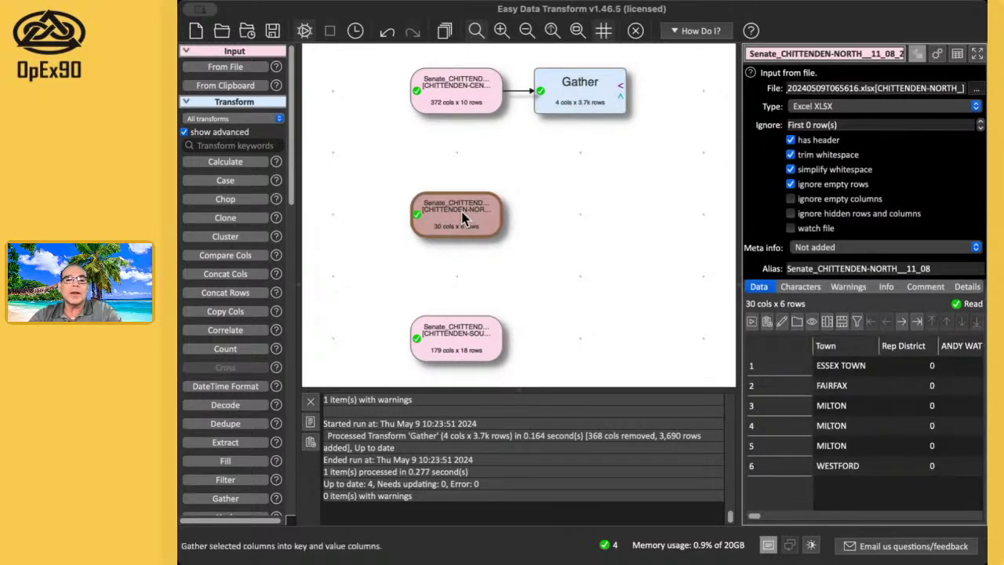
pyautogui.click(488, 232)
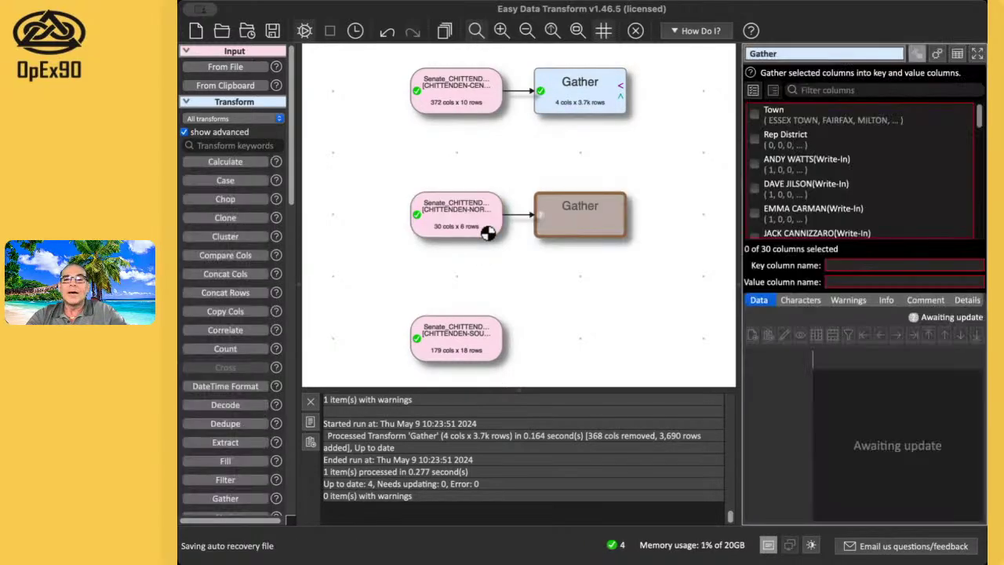
pyautogui.click(753, 90)
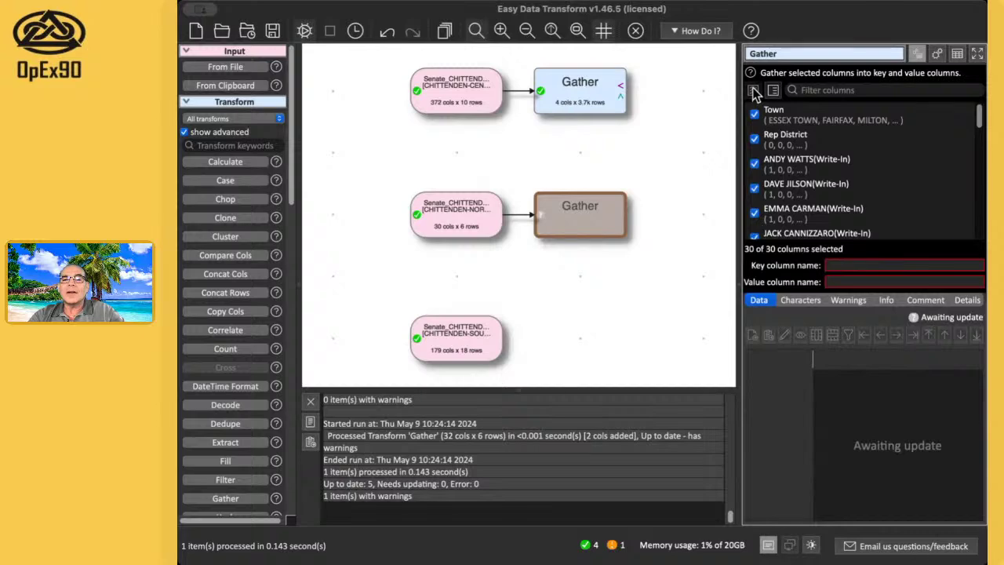
pyautogui.click(755, 139)
pyautogui.click(755, 139)
# Name the North Gather transform's key column "Candidate" and its value column "Votes"
pyautogui.click(841, 267)
pyautogui.write('Can')
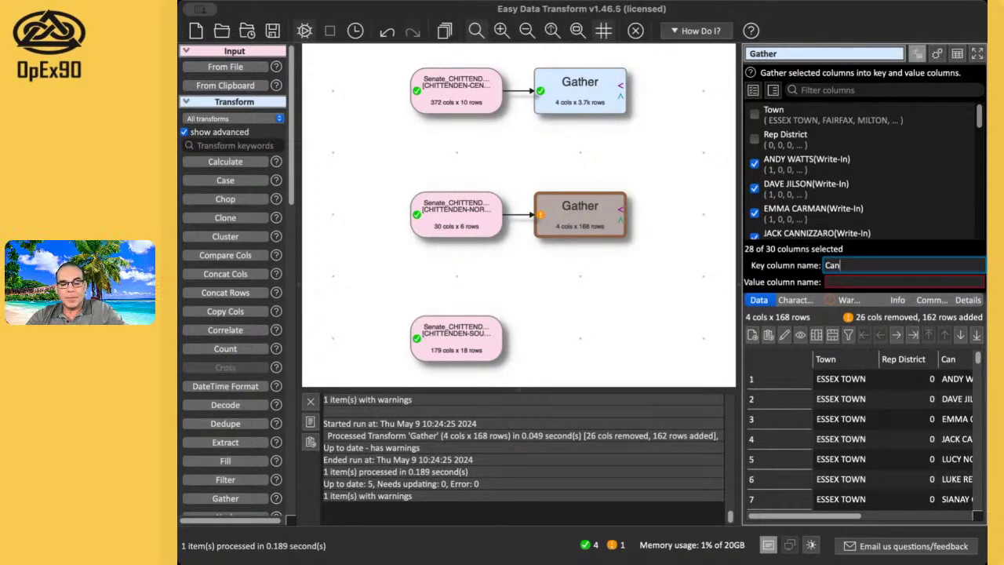
pyautogui.write('didate')
pyautogui.press('Tab')
pyautogui.write('Votes')
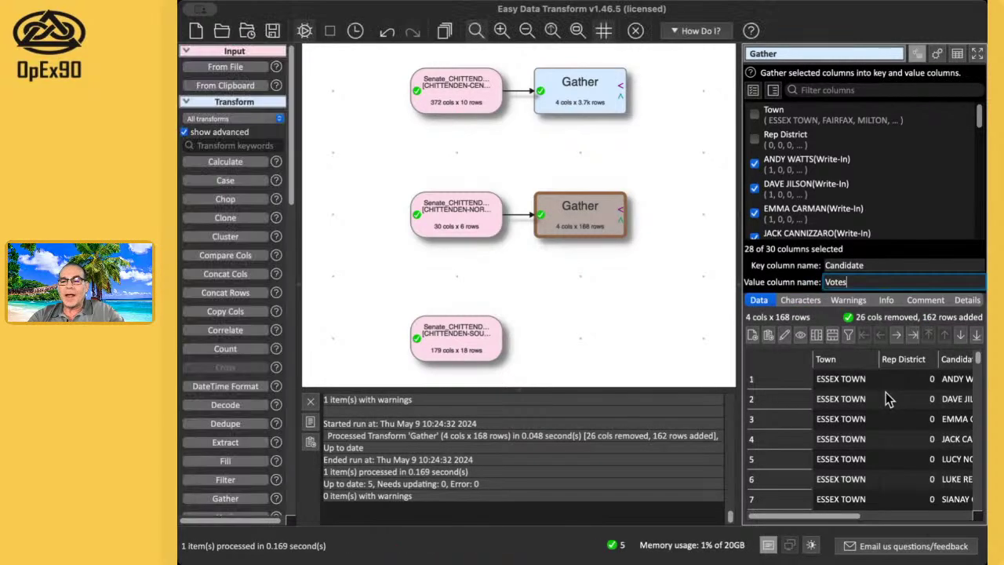
# Check the gathered North data, the run log and the transform's warnings
pyautogui.hscroll(5, 894, 377)
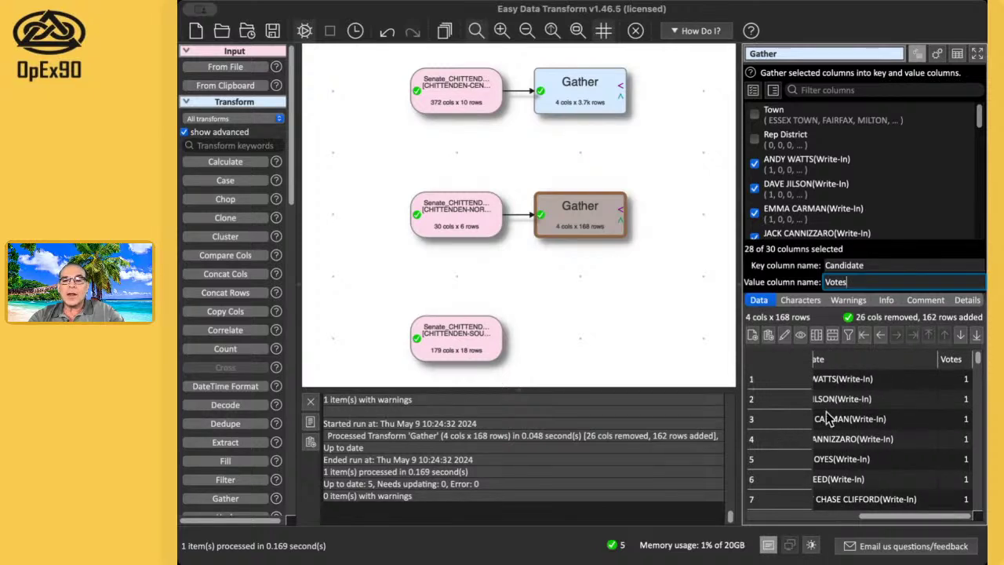
pyautogui.hscroll(-5, 857, 418)
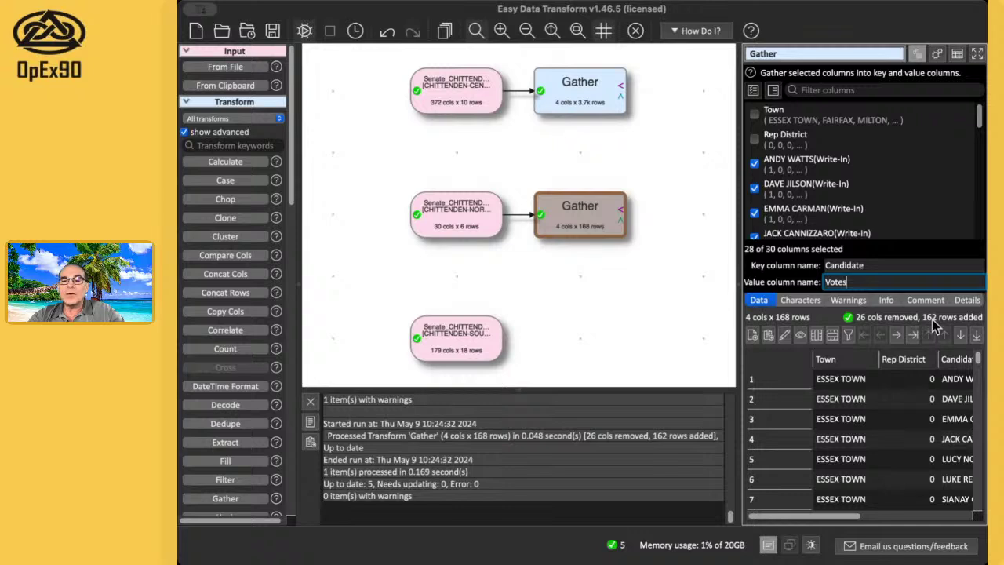
pyautogui.click(512, 486)
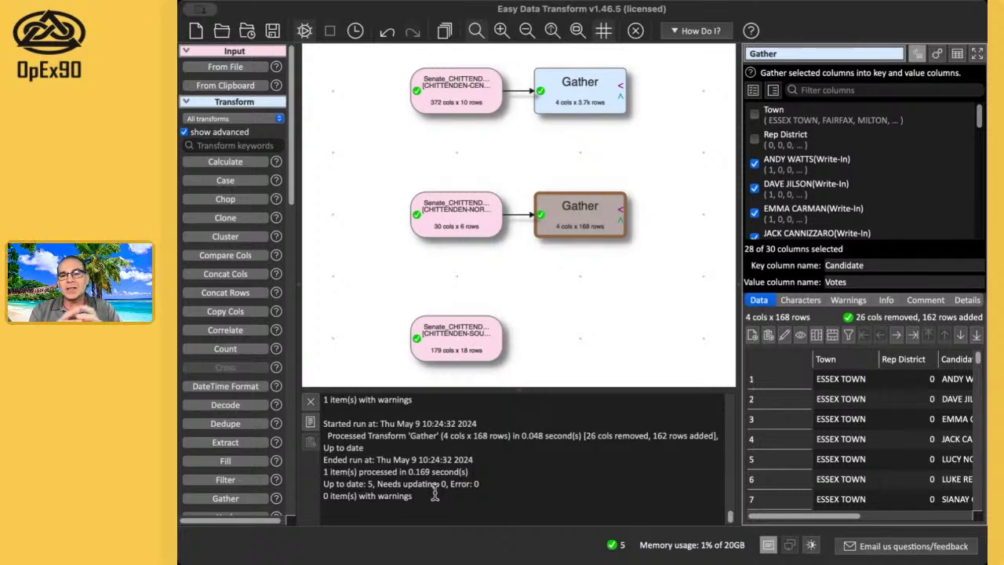
pyautogui.click(855, 305)
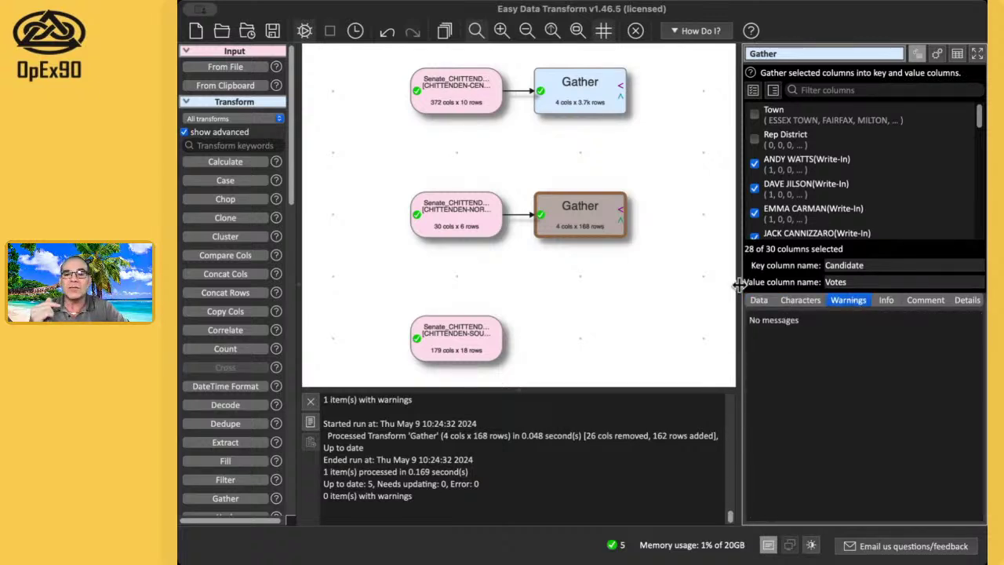
pyautogui.click(759, 302)
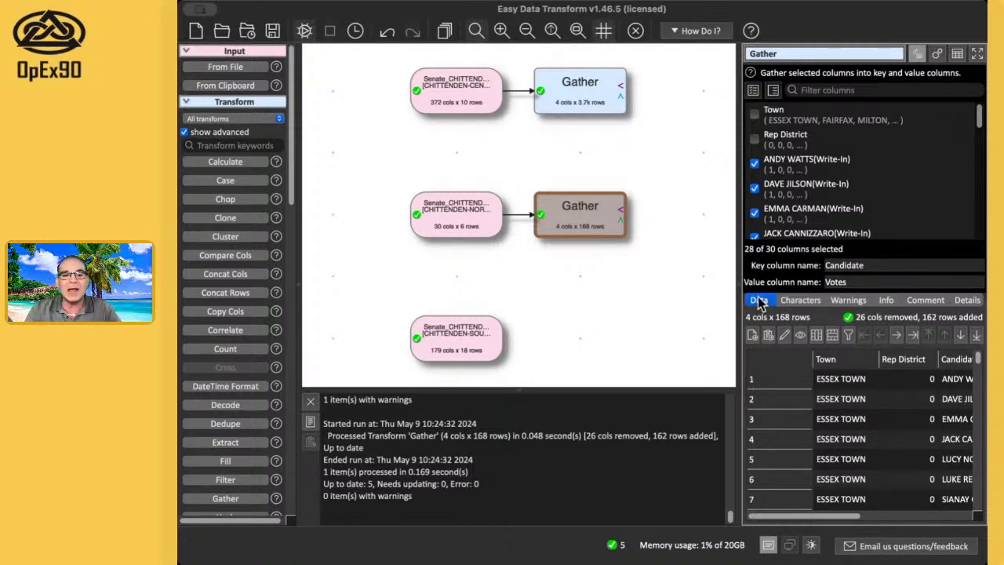
# Gather all Chittenden-Southeast columns except Town and Rep District into key column "Candidate" and value column "Votes"
pyautogui.click(434, 336)
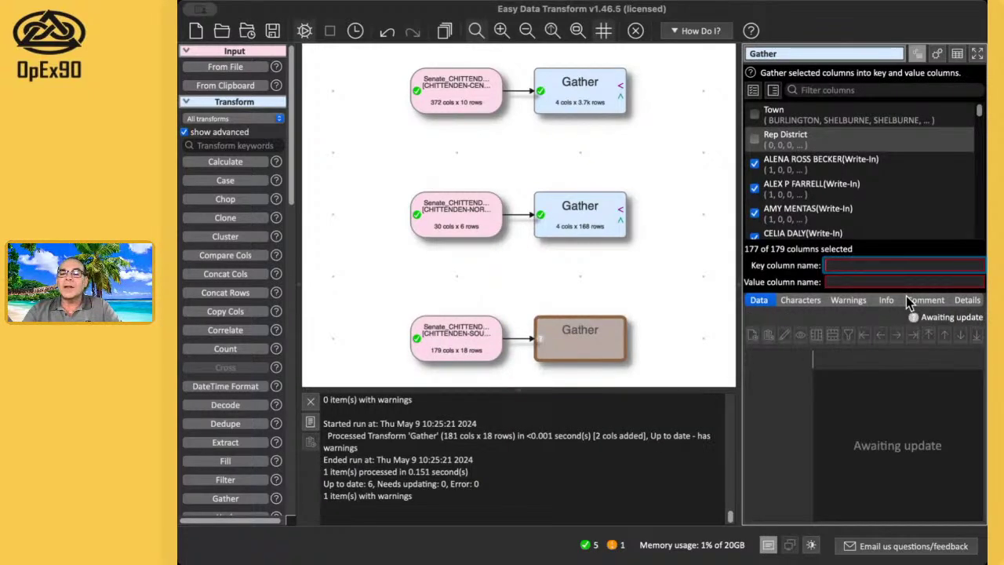
pyautogui.write('and')
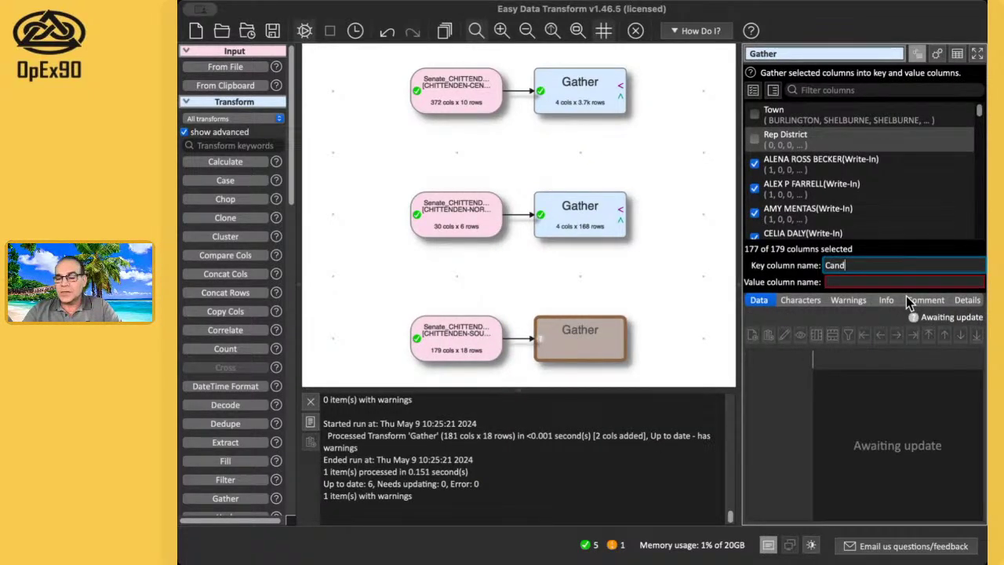
pyautogui.write('idates')
pyautogui.press('Tab')
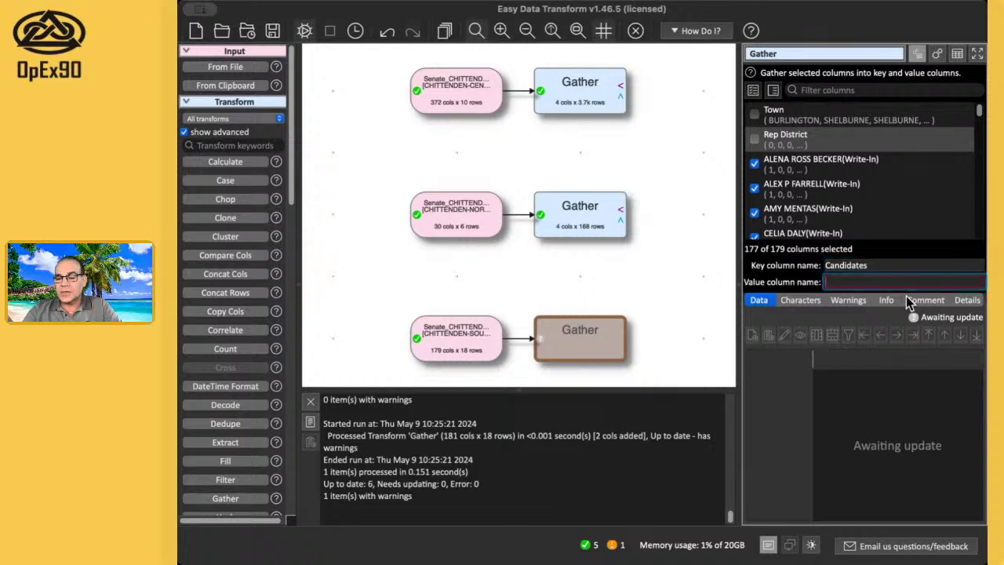
pyautogui.click(902, 267)
pyautogui.press('BackSpace')
pyautogui.click(882, 282)
pyautogui.write('Votes')
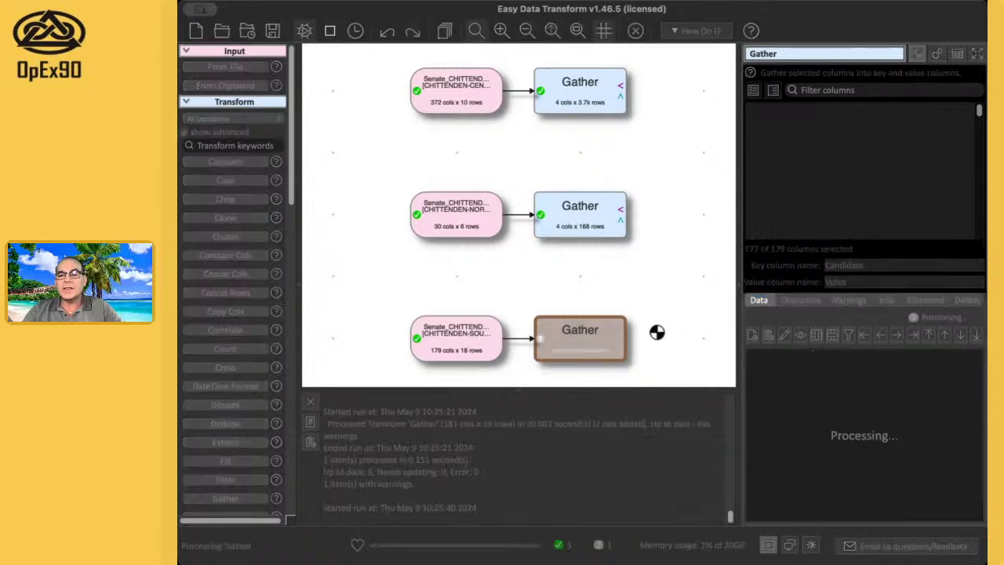
# Compare the Candidate and Votes columns in the gathered Southeast and North data
pyautogui.hscroll(5, 893, 423)
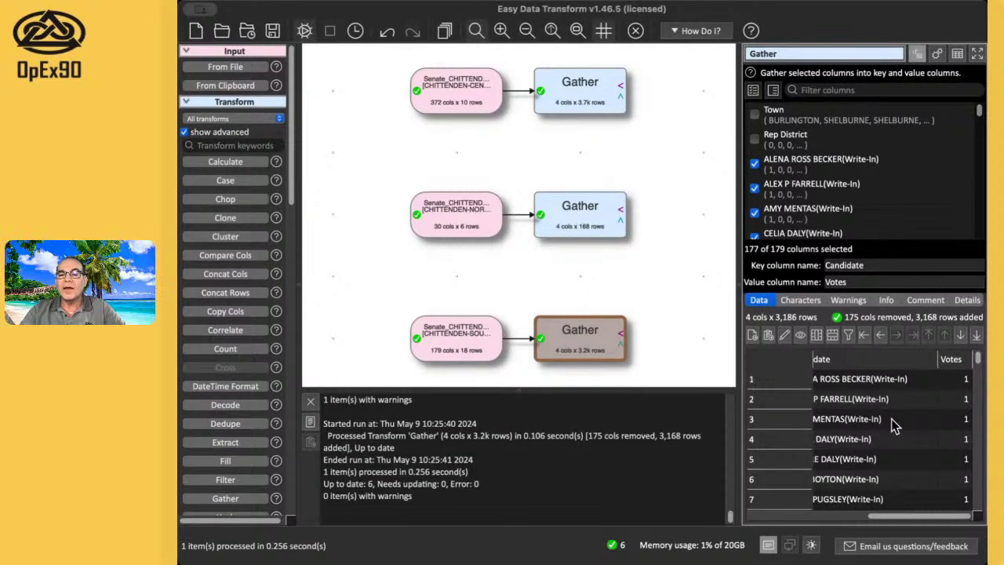
pyautogui.click(572, 217)
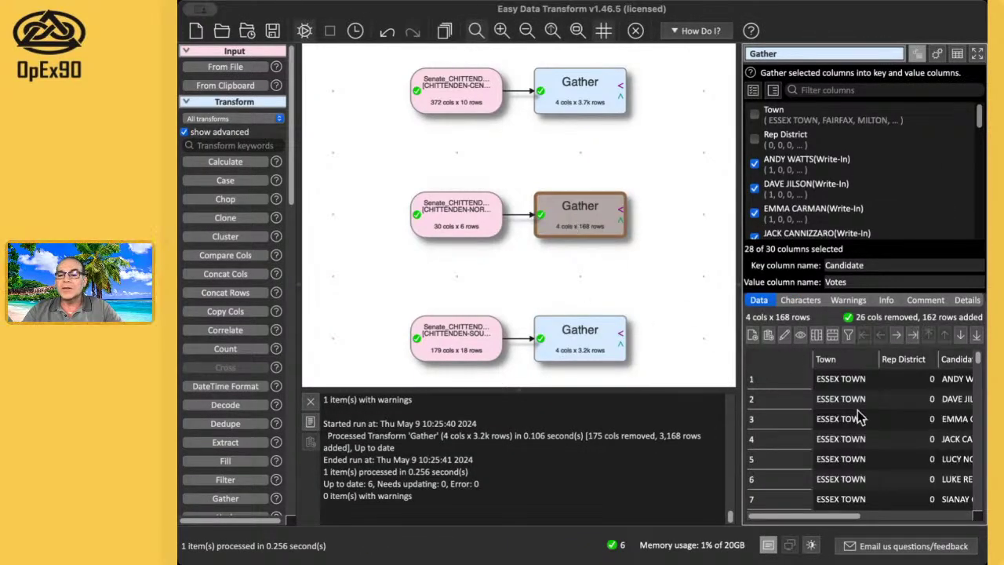
pyautogui.hscroll(3, 885, 423)
pyautogui.hscroll(3, 886, 424)
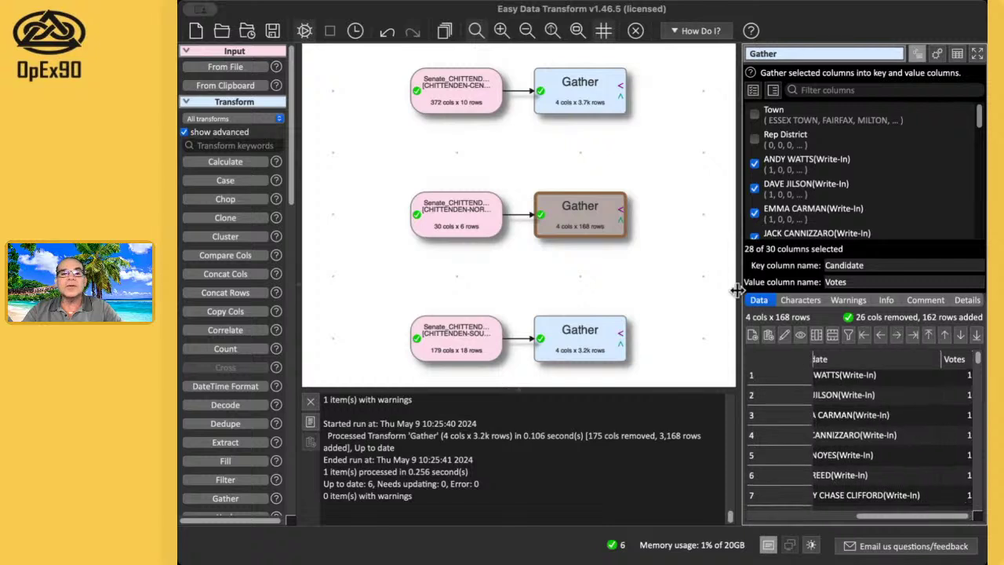
pyautogui.click(661, 163)
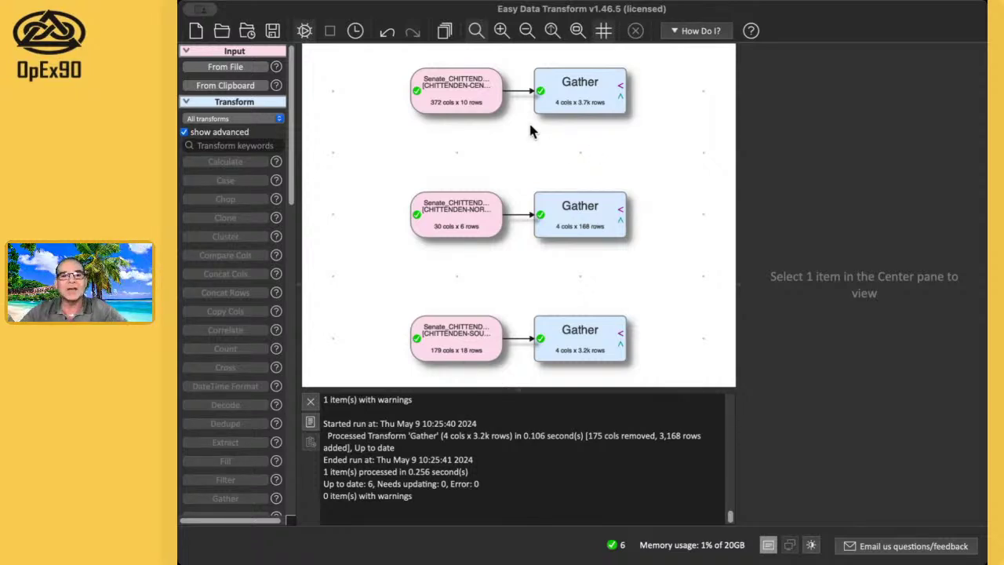
# Combine the three Gather outputs with a Stack transform and inspect the Candidate column of the merged data
pyautogui.moveTo(515, 50); pyautogui.dragTo(537, 221)
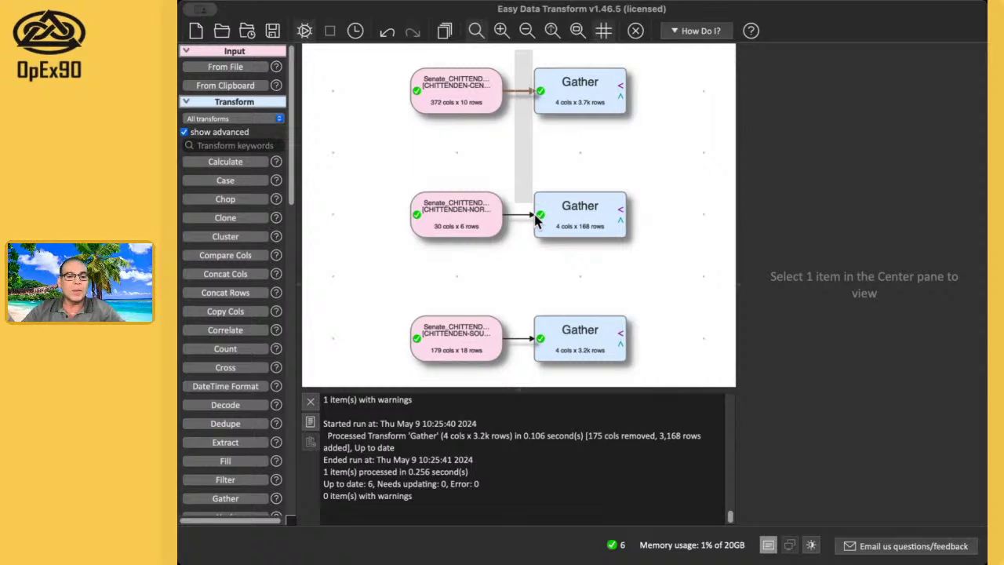
pyautogui.moveTo(536, 220); pyautogui.dragTo(541, 369)
pyautogui.scroll(-10, 232, 380)
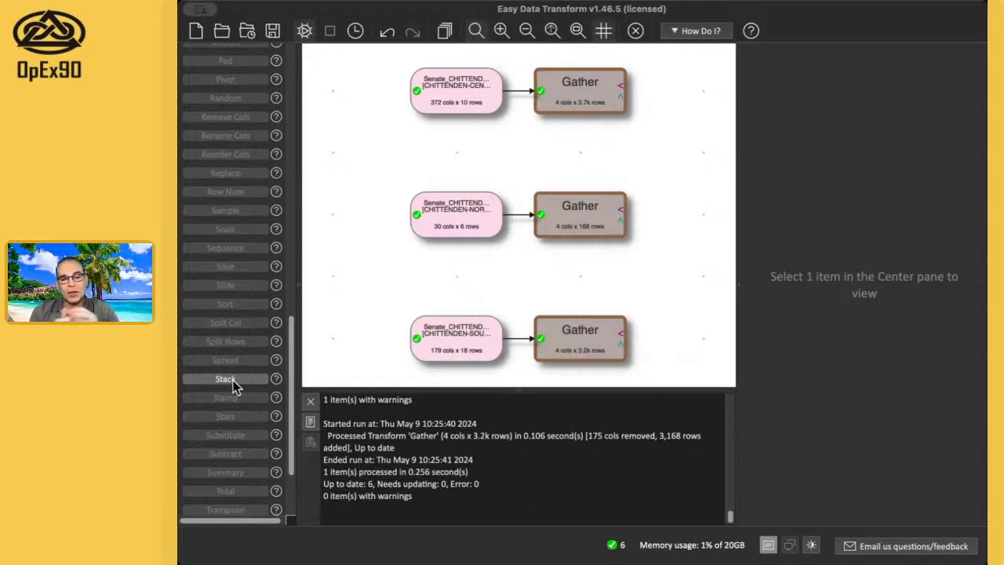
pyautogui.click(227, 379)
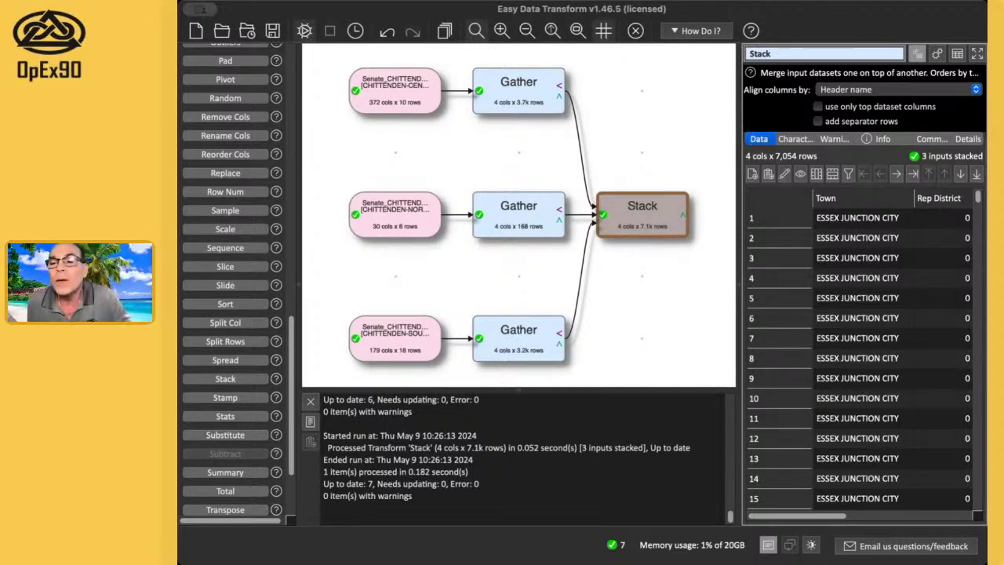
pyautogui.hscroll(5, 932, 281)
pyautogui.hscroll(-2, 932, 281)
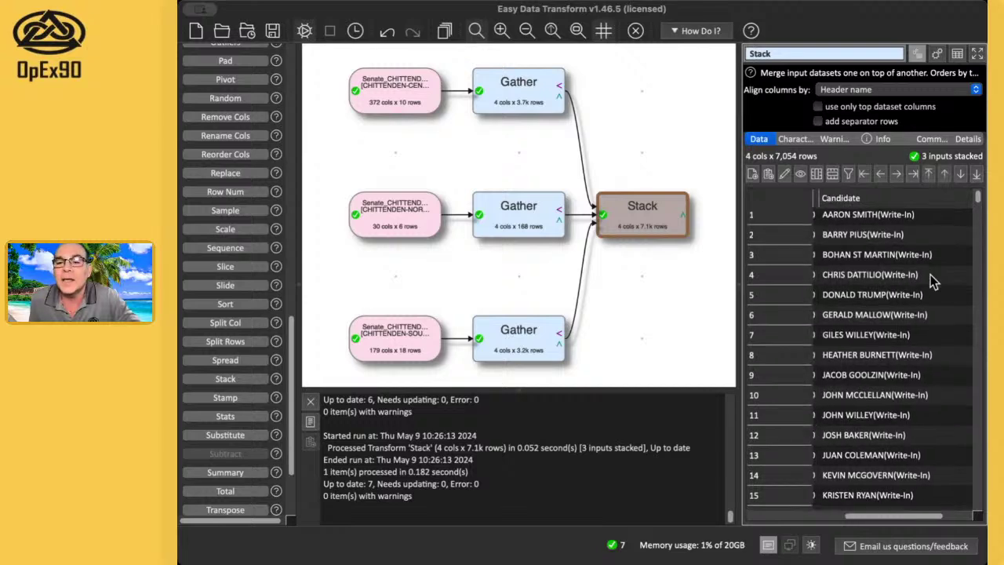
pyautogui.click(900, 203)
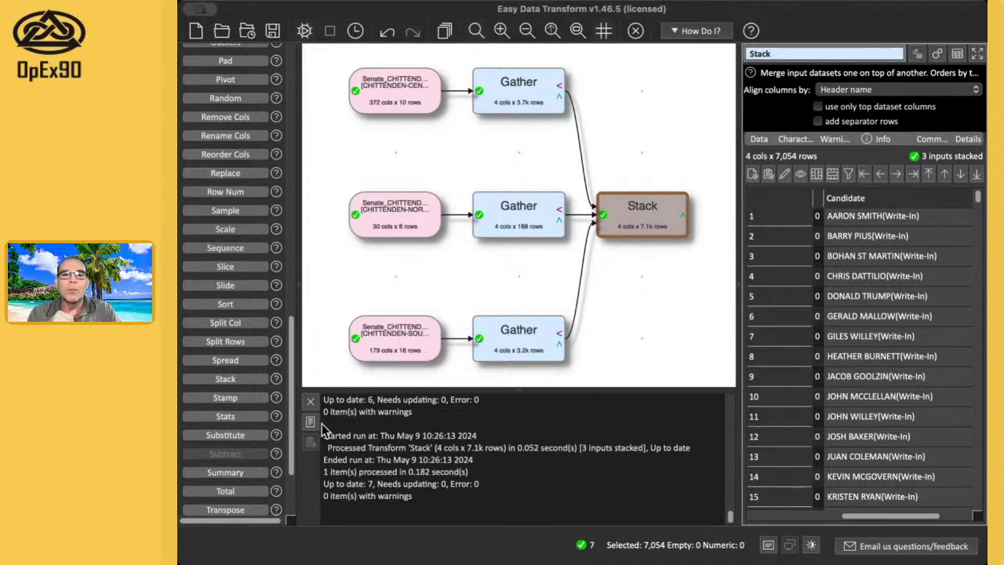
pyautogui.click(305, 0)
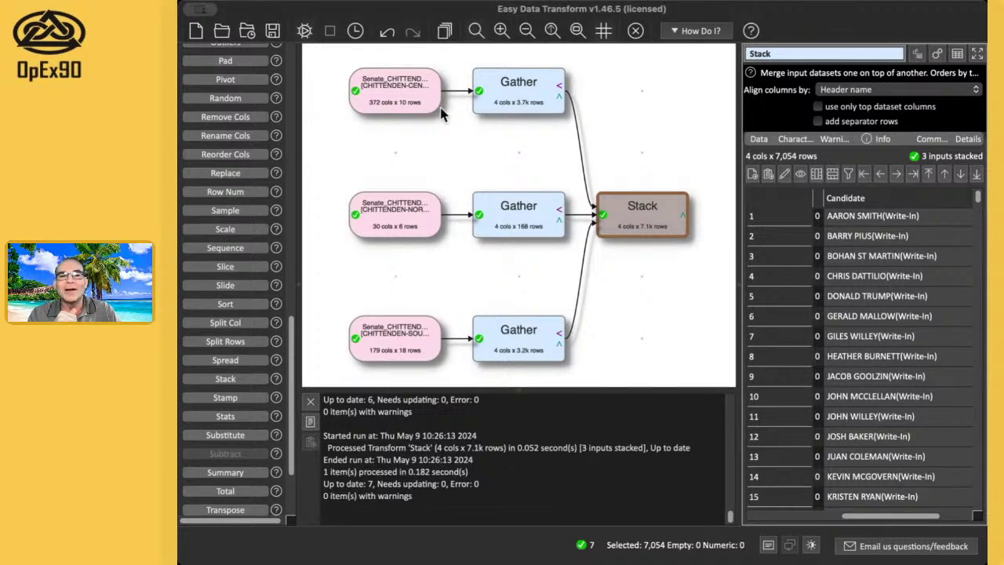
# Add a New Col transform to the stacked data and name the new column "Write In"
pyautogui.click(524, 271)
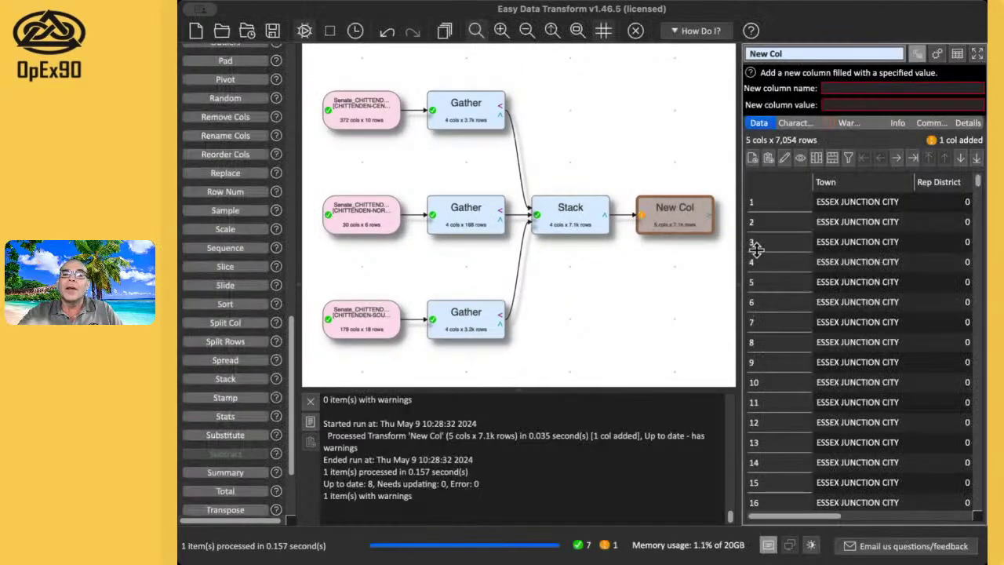
pyautogui.click(869, 88)
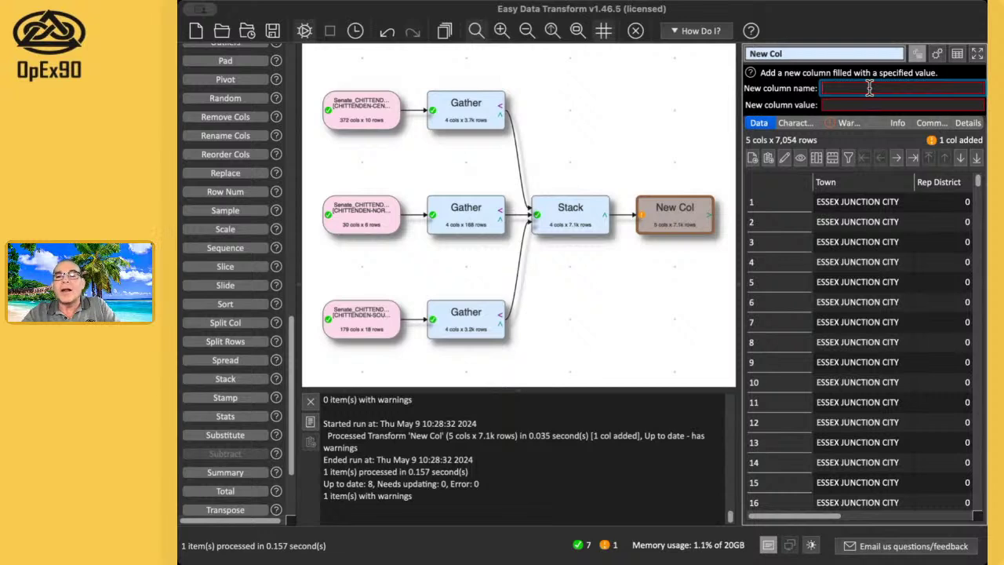
pyautogui.write('Wri')
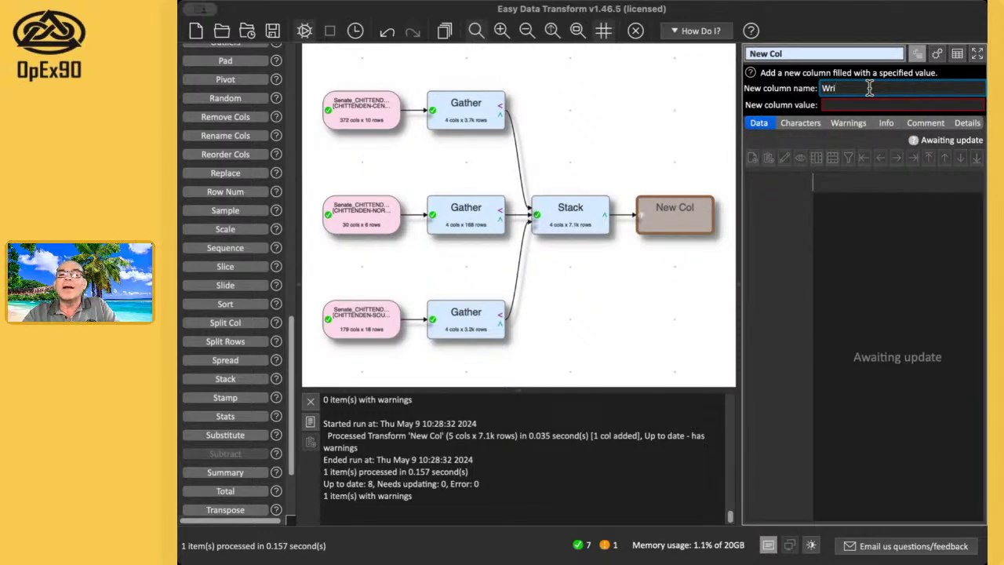
pyautogui.write('te')
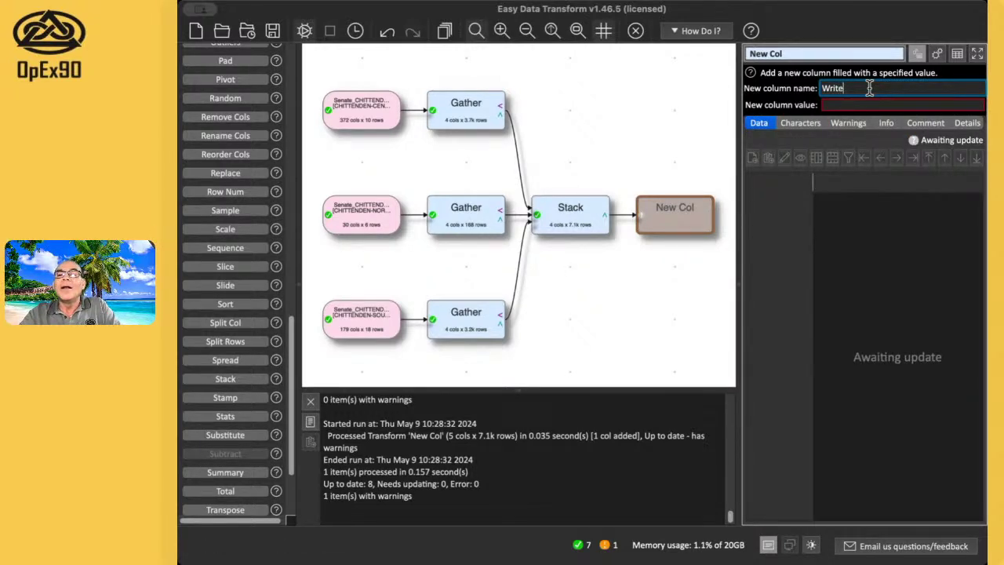
pyautogui.write(' In')
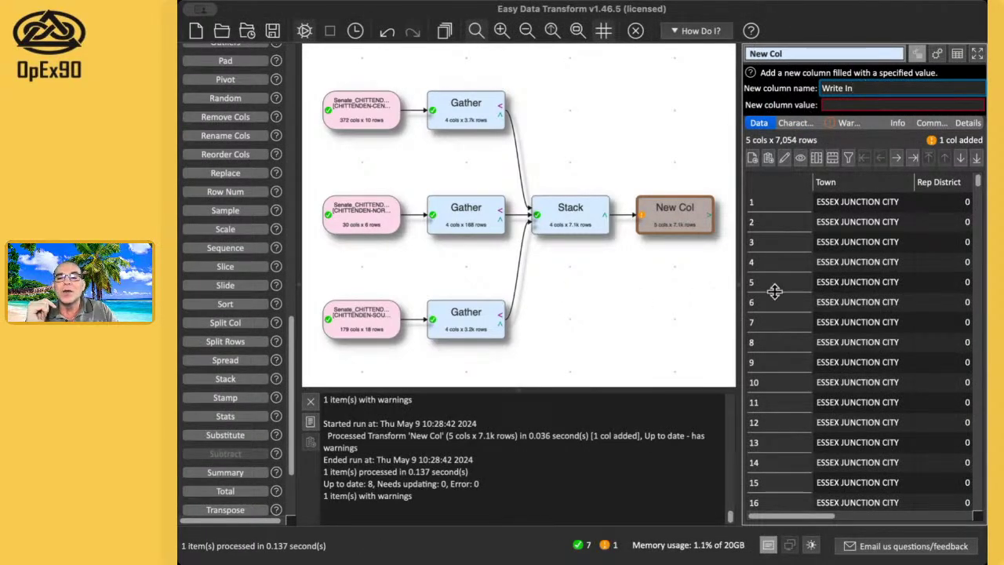
pyautogui.hscroll(2, 823, 277)
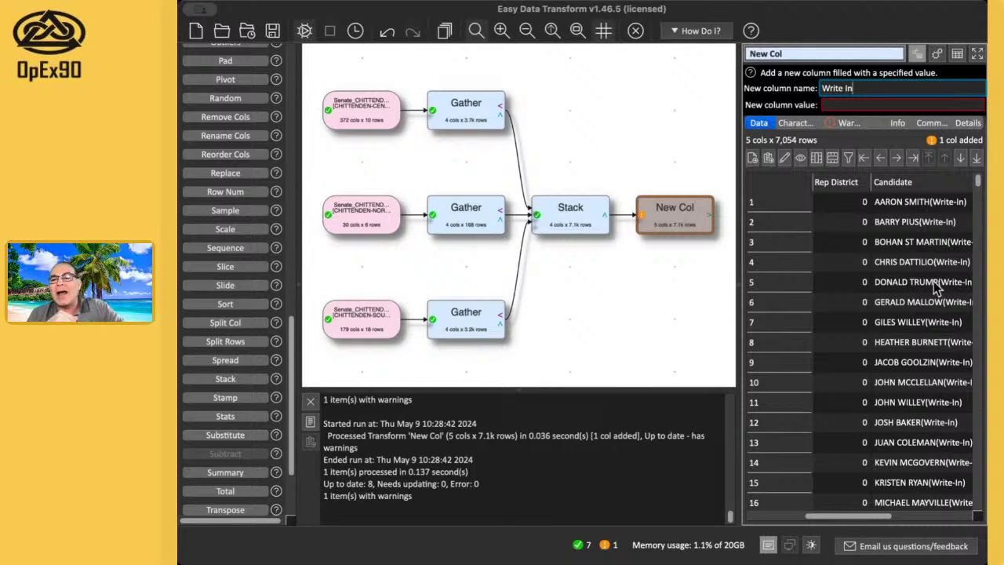
pyautogui.hscroll(5, 937, 289)
pyautogui.click(954, 207)
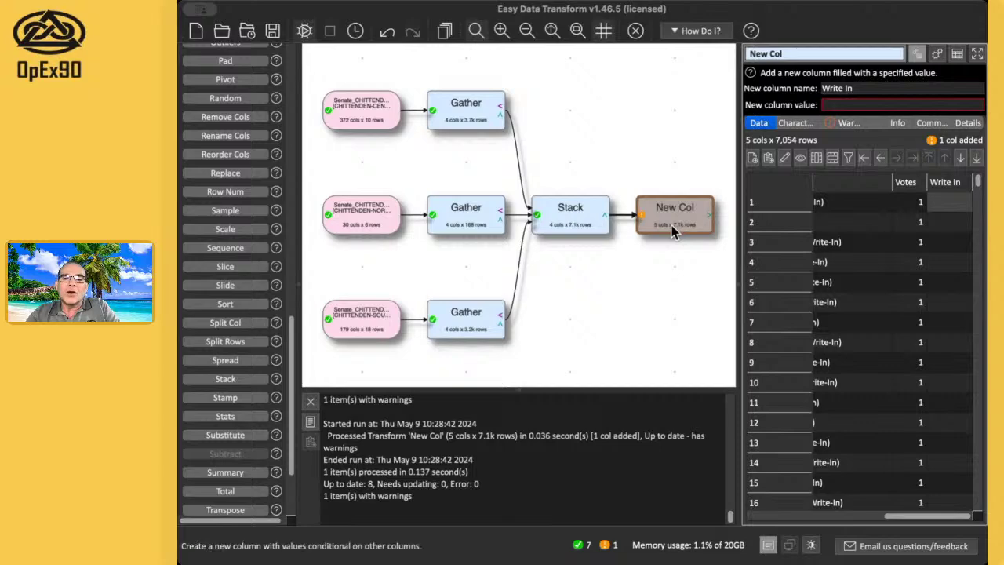
# Add an If transform after New Col that tests whether Candidate contains "Write", with case sensitivity turned off
pyautogui.click(677, 230)
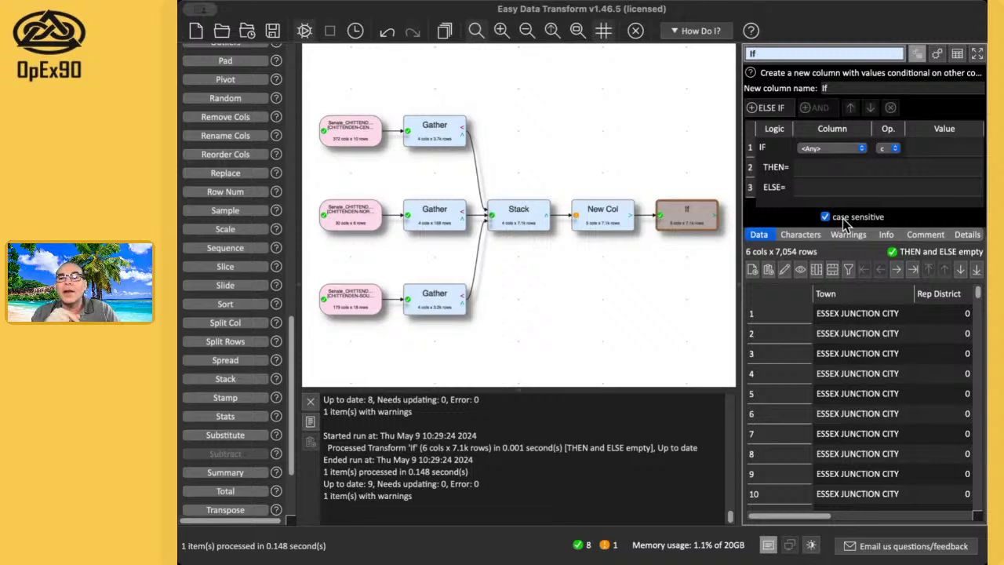
pyautogui.click(825, 151)
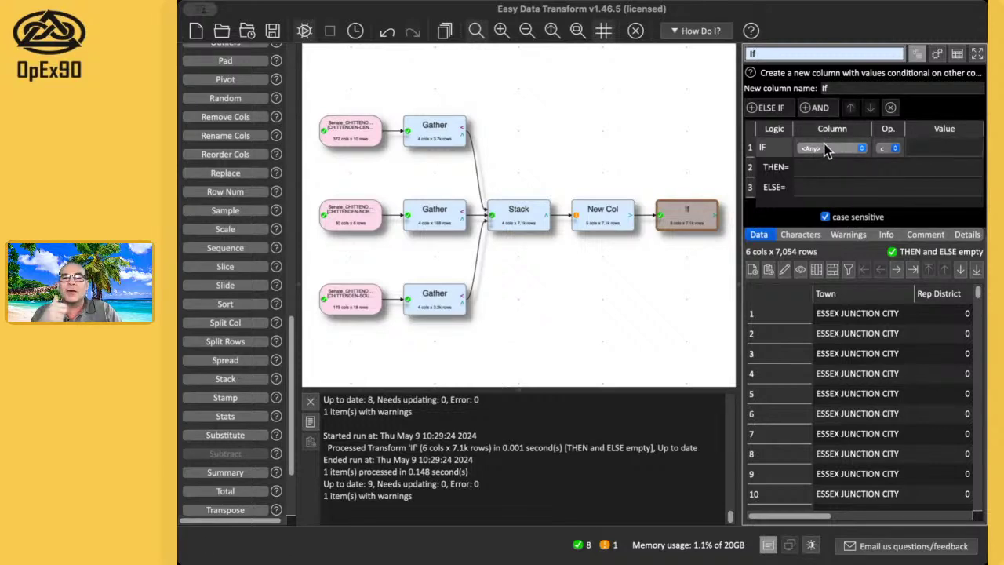
pyautogui.click(812, 211)
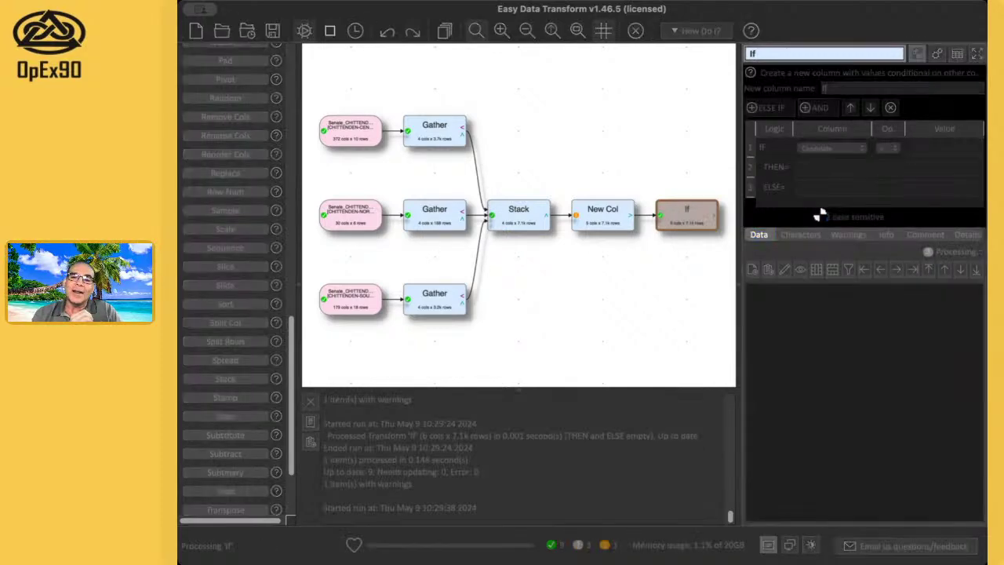
pyautogui.click(938, 148)
pyautogui.hscroll(5, 900, 412)
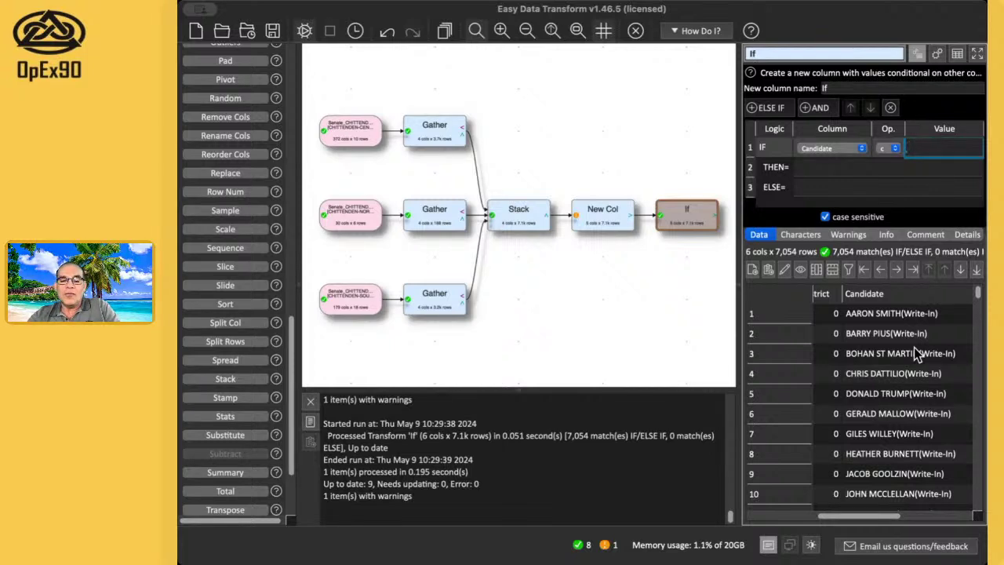
pyautogui.write('Write')
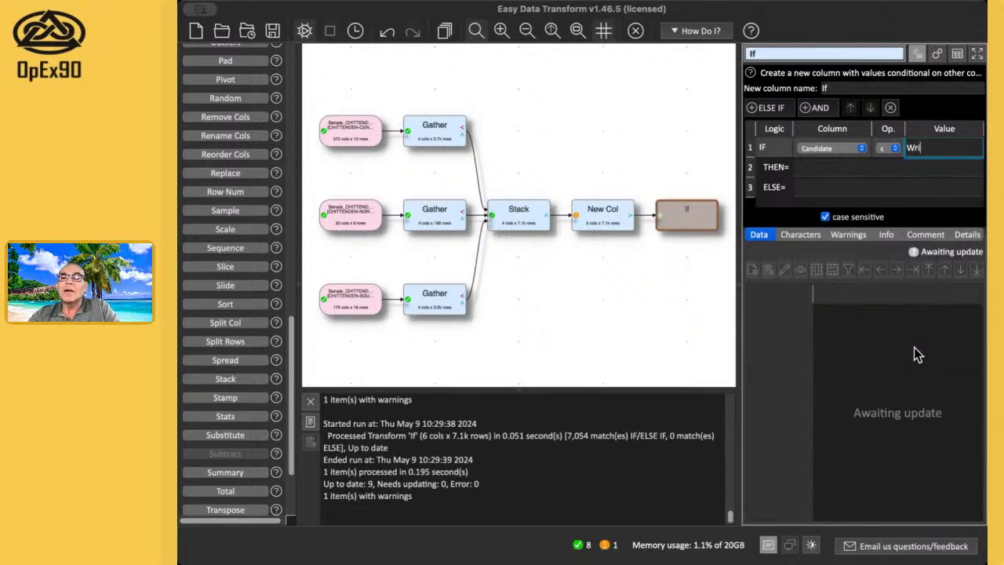
pyautogui.click(825, 217)
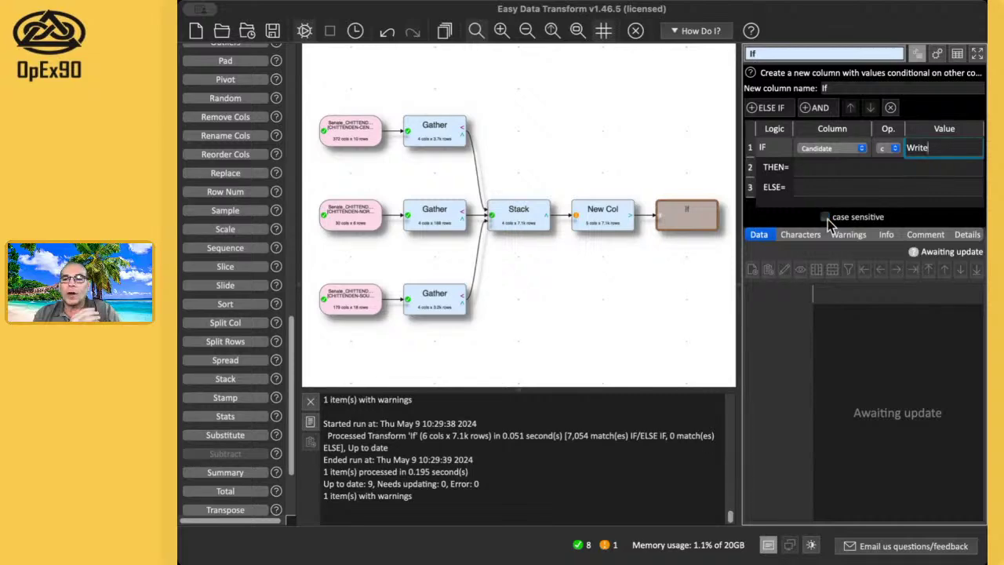
pyautogui.press('Return')
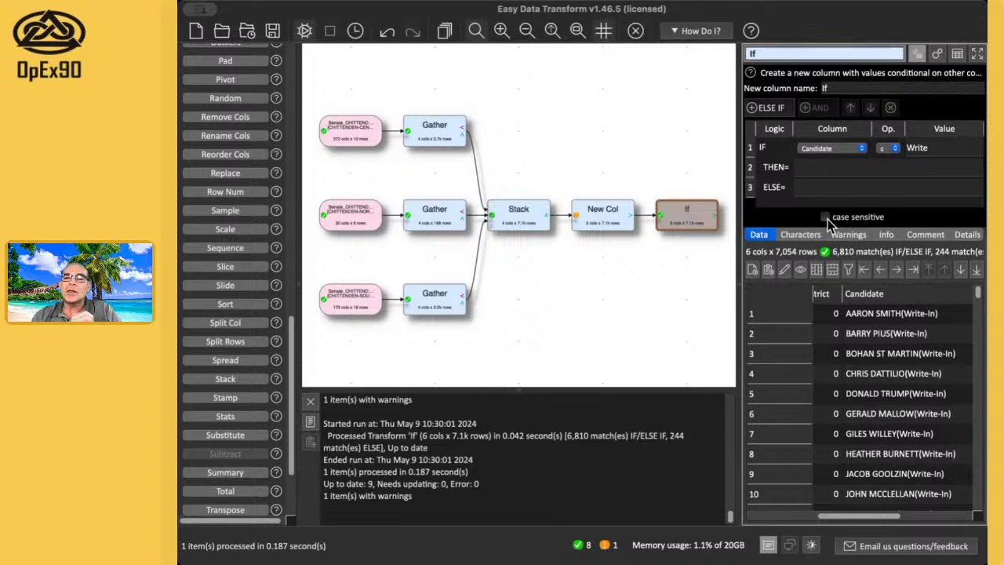
# Set the If transform to return "Yes" on a match and "No" otherwise, and name its new column "Write"
pyautogui.click(817, 165)
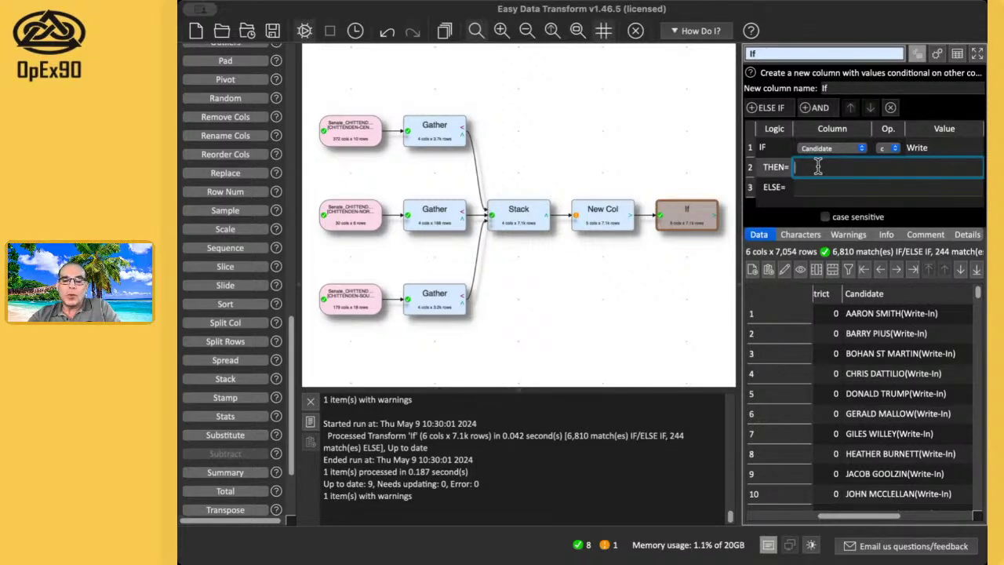
pyautogui.write('Yes')
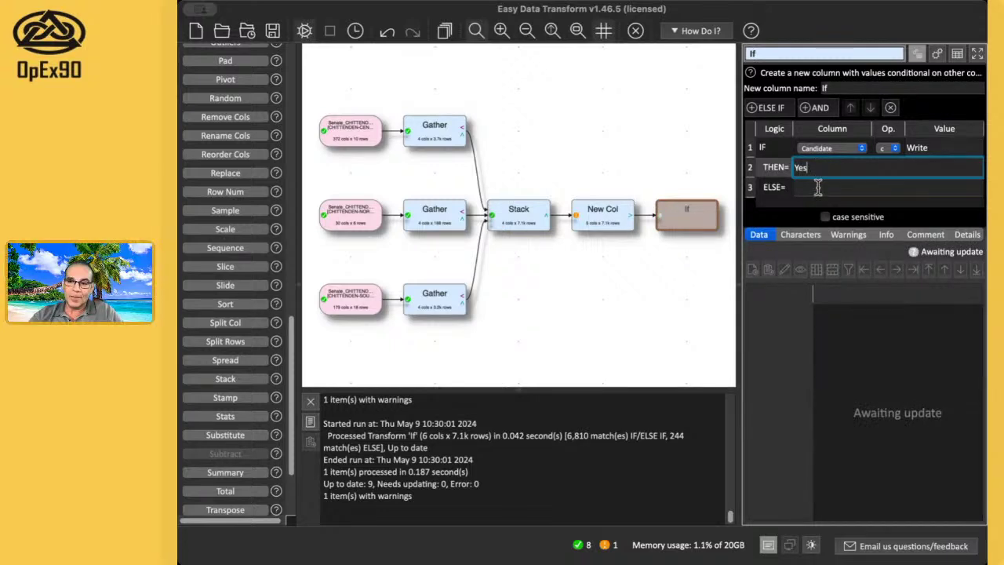
pyautogui.click(821, 187)
pyautogui.write('NO')
pyautogui.press('BackSpace')
pyautogui.write('o')
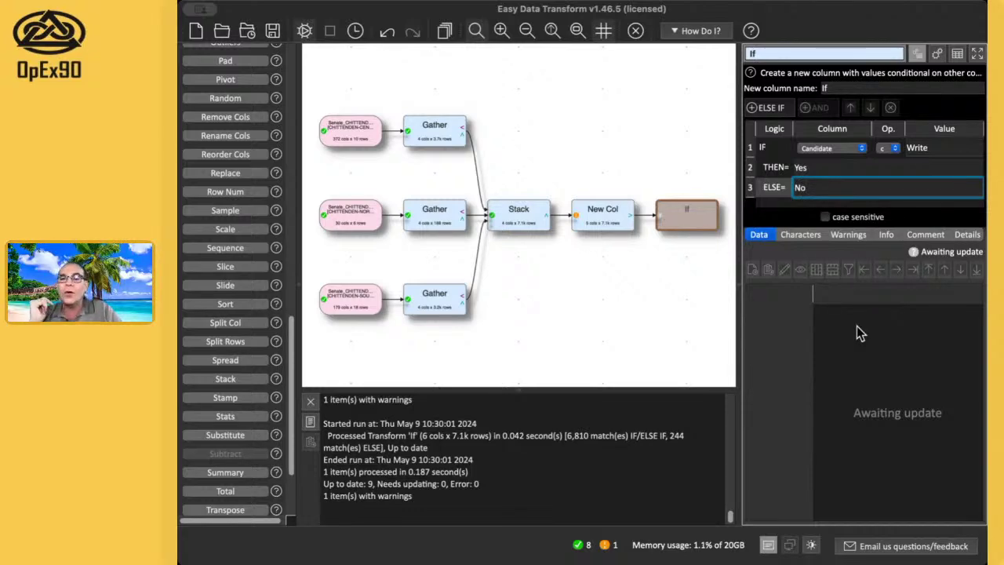
pyautogui.press('Return')
pyautogui.hscroll(3, 928, 373)
pyautogui.hscroll(3, 926, 367)
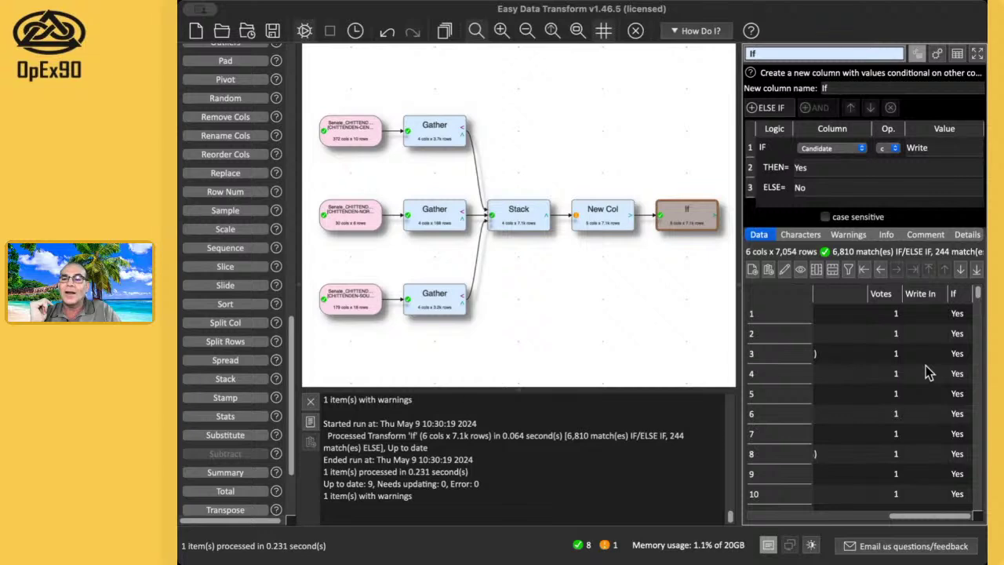
pyautogui.click(849, 89)
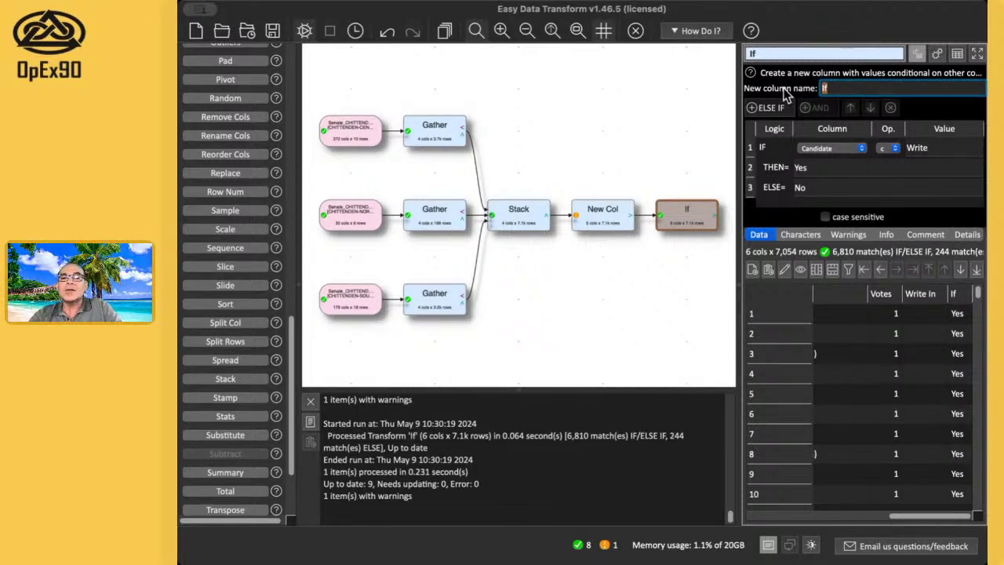
pyautogui.write('Write')
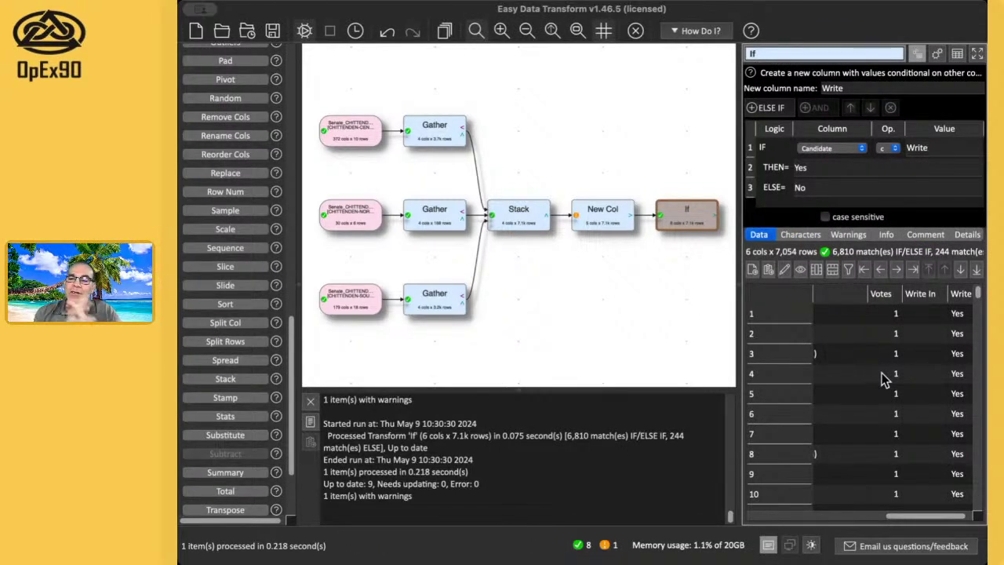
# Check the Yes and No values of the If output against the Candidate and Votes columns
pyautogui.scroll(-10, 882, 379)
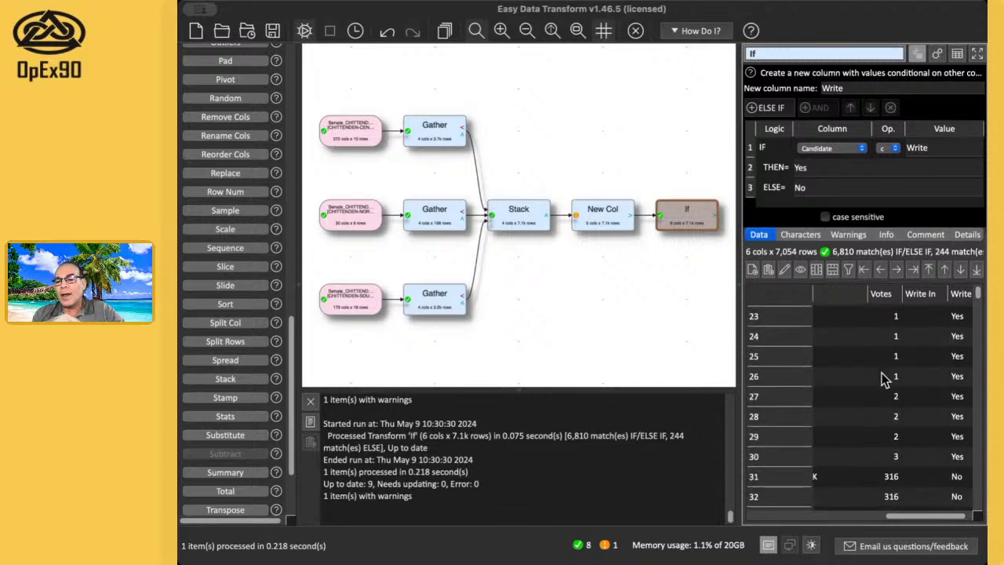
pyautogui.scroll(-3, 882, 378)
pyautogui.hscroll(1, 882, 379)
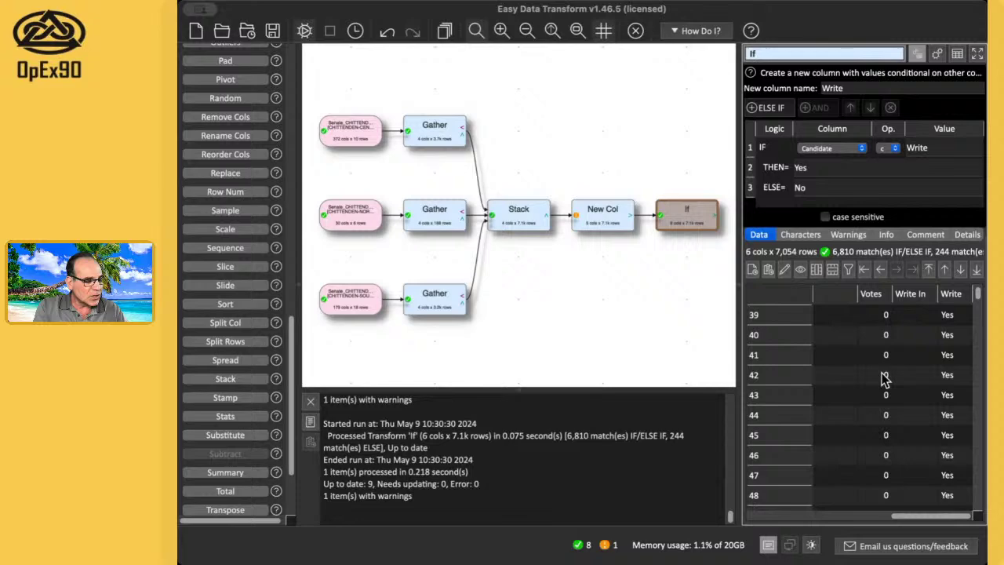
pyautogui.hscroll(-5, 885, 379)
pyautogui.scroll(1, 910, 389)
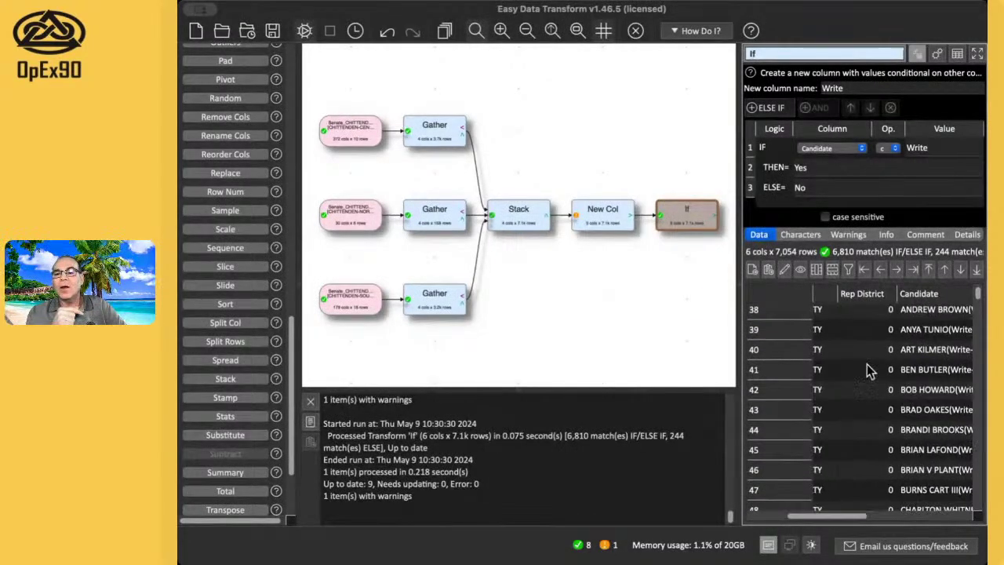
pyautogui.hscroll(2, 861, 355)
pyautogui.click(977, 54)
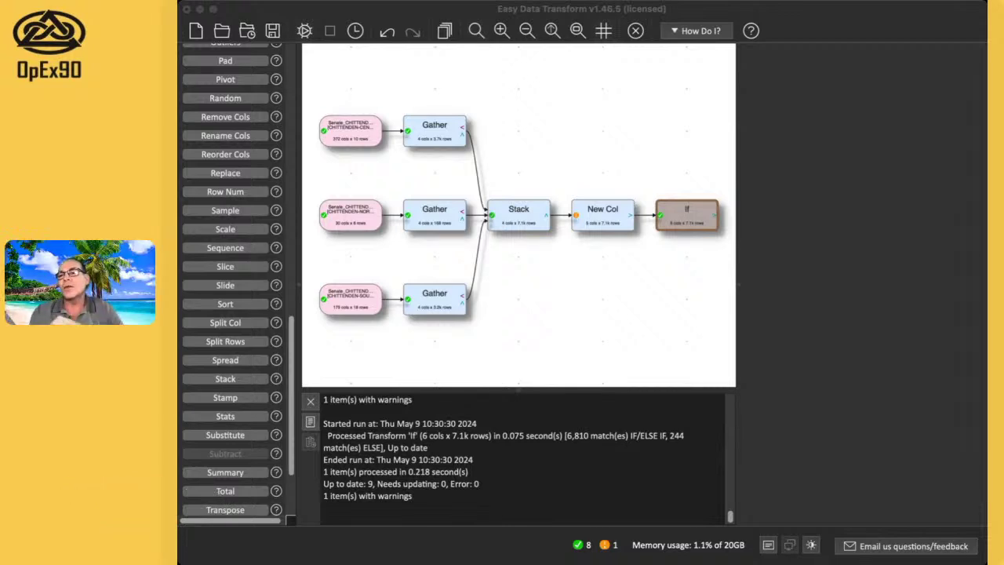
pyautogui.click(687, 219)
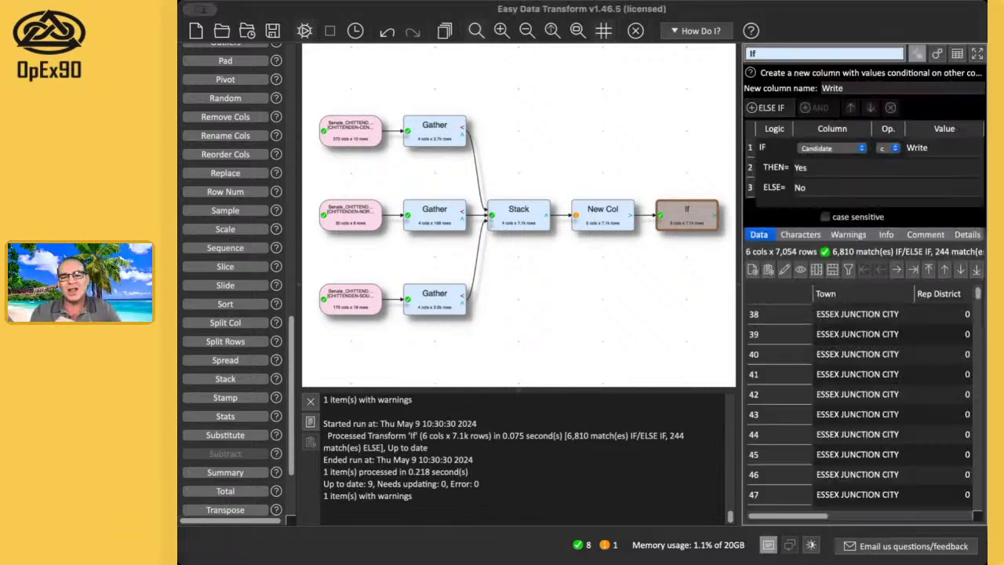
# Add a Filter transform after If that removes rows with Votes less than 1, with case sensitivity turned off
pyautogui.click(705, 232)
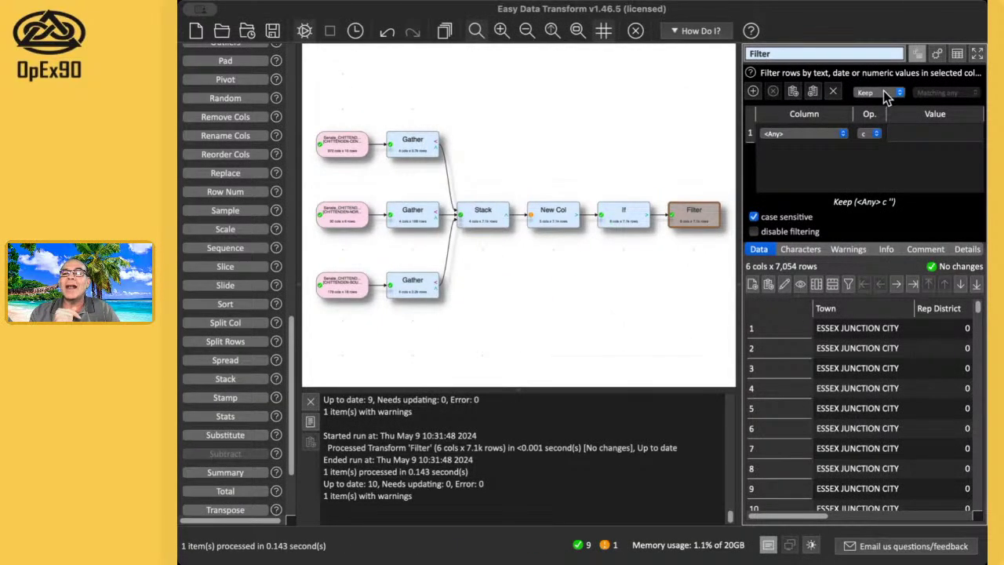
pyautogui.scroll(-1, 876, 99)
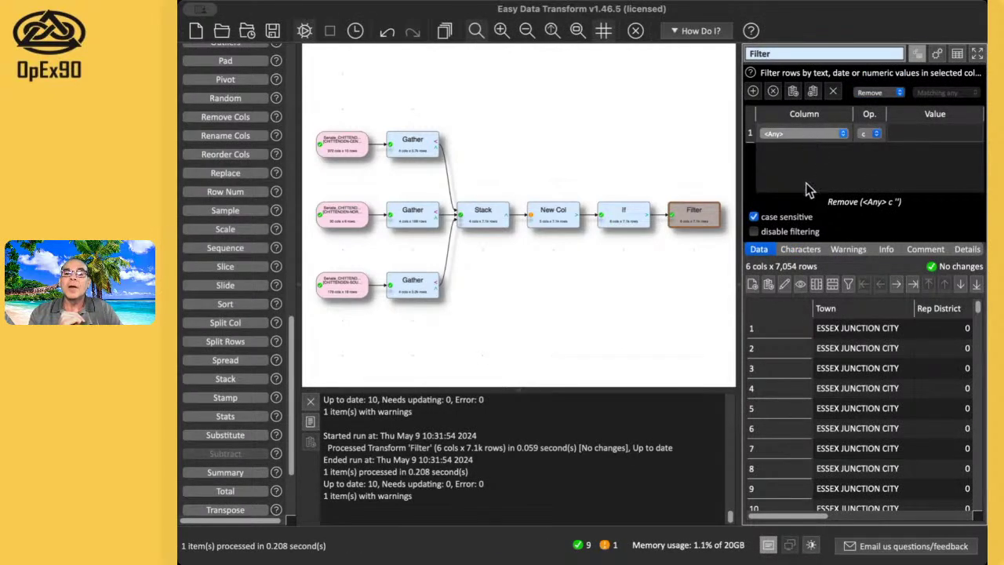
pyautogui.click(801, 207)
pyautogui.click(893, 134)
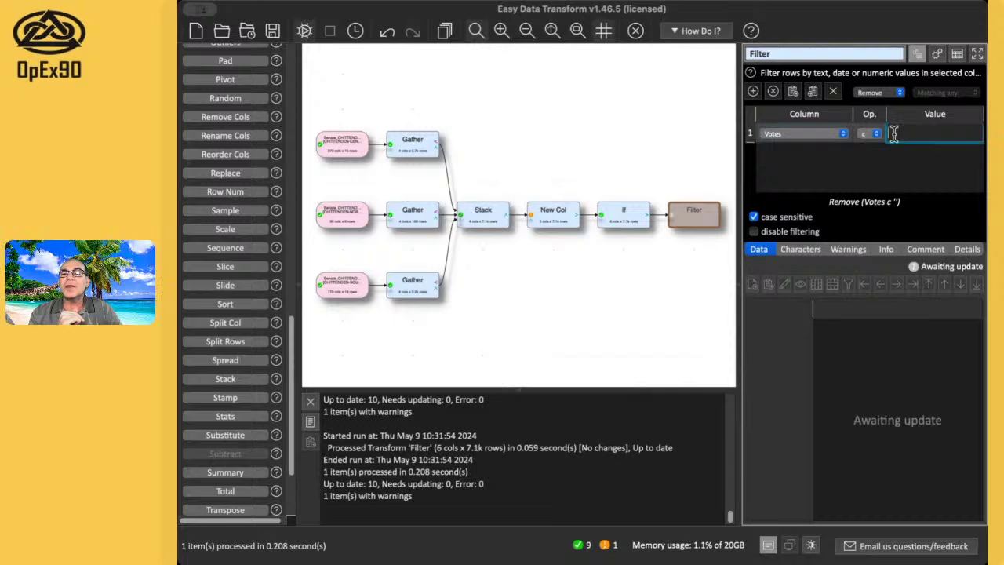
pyautogui.click(877, 136)
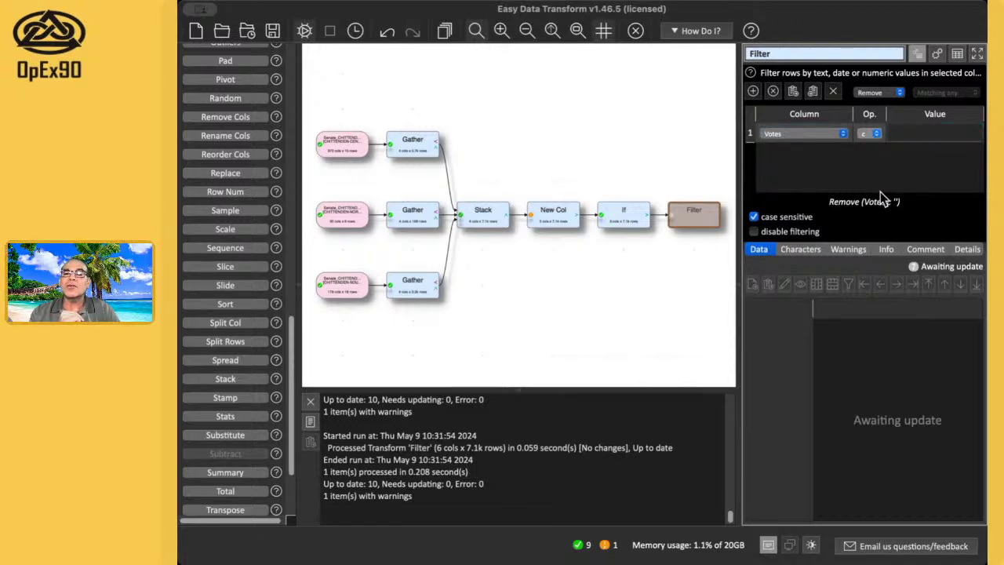
pyautogui.click(926, 132)
pyautogui.write('1')
pyautogui.press('Return')
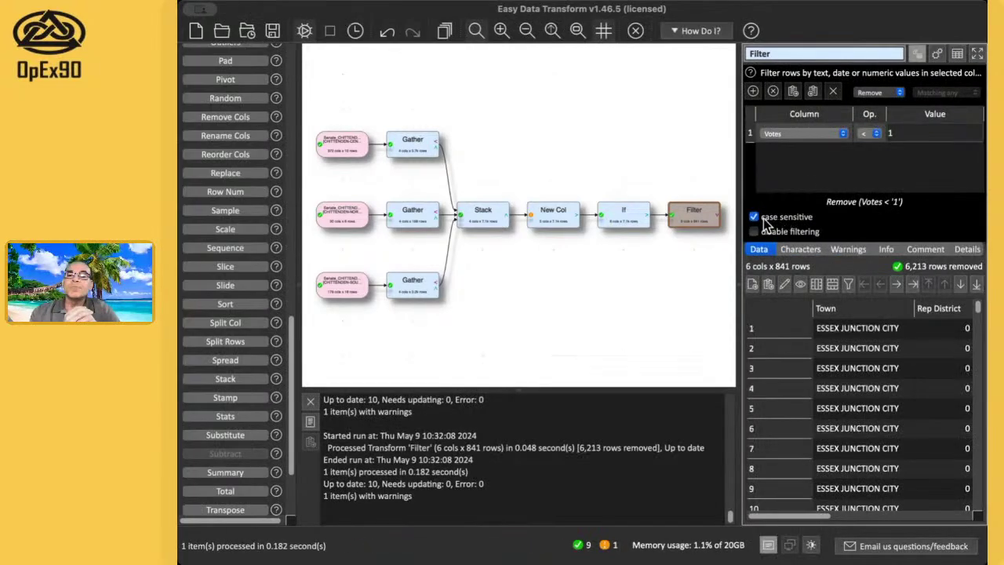
pyautogui.click(754, 218)
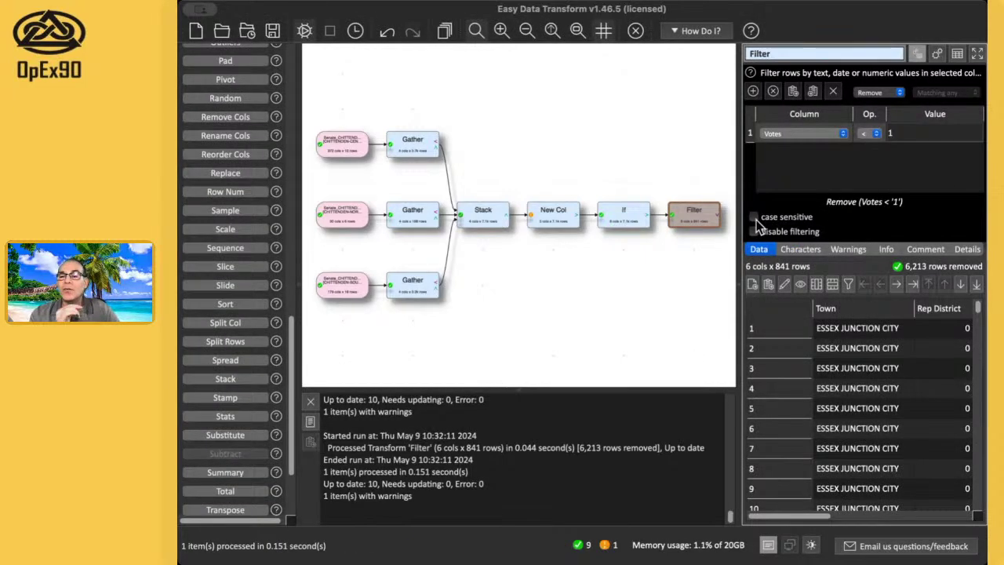
# Review the filtered rows and compare them with the outputs of the If and New Col transforms
pyautogui.hscroll(5, 878, 392)
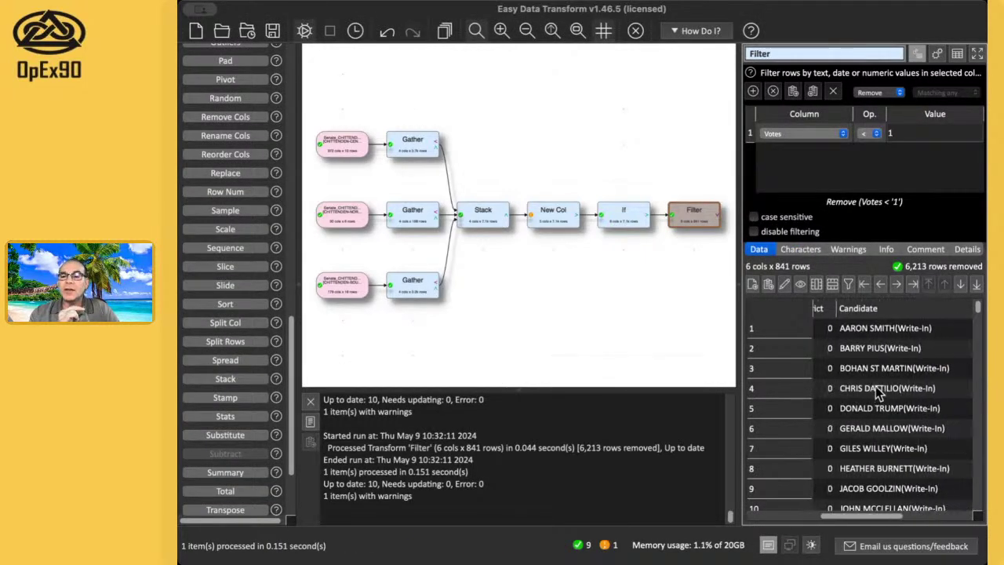
pyautogui.hscroll(5, 879, 395)
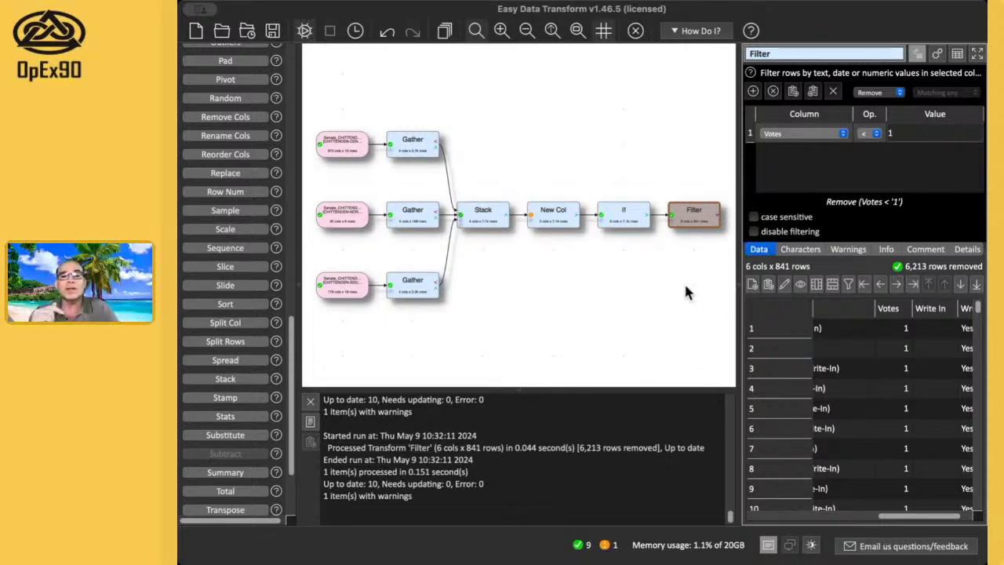
pyautogui.click(634, 224)
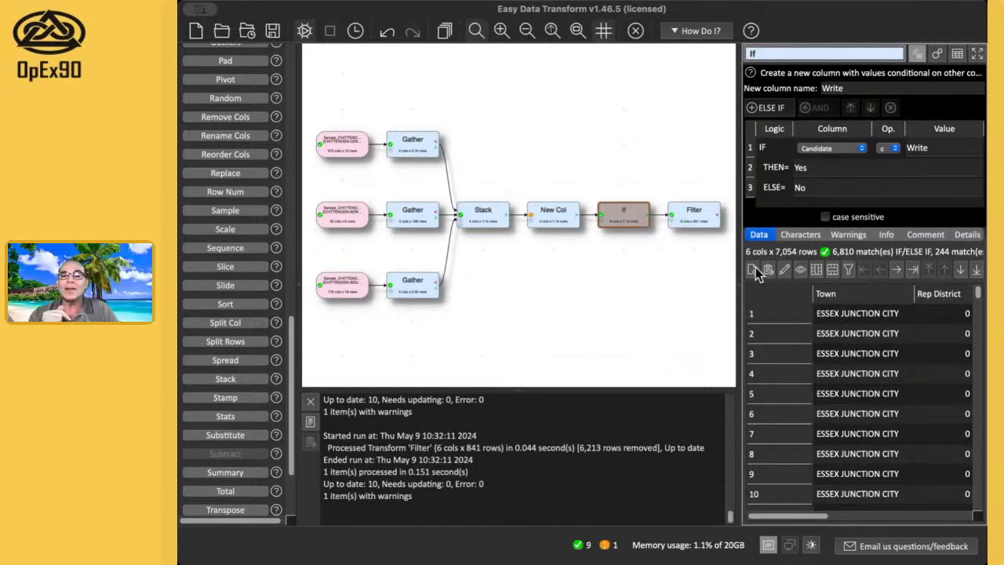
pyautogui.moveTo(419, 502); pyautogui.dragTo(322, 395)
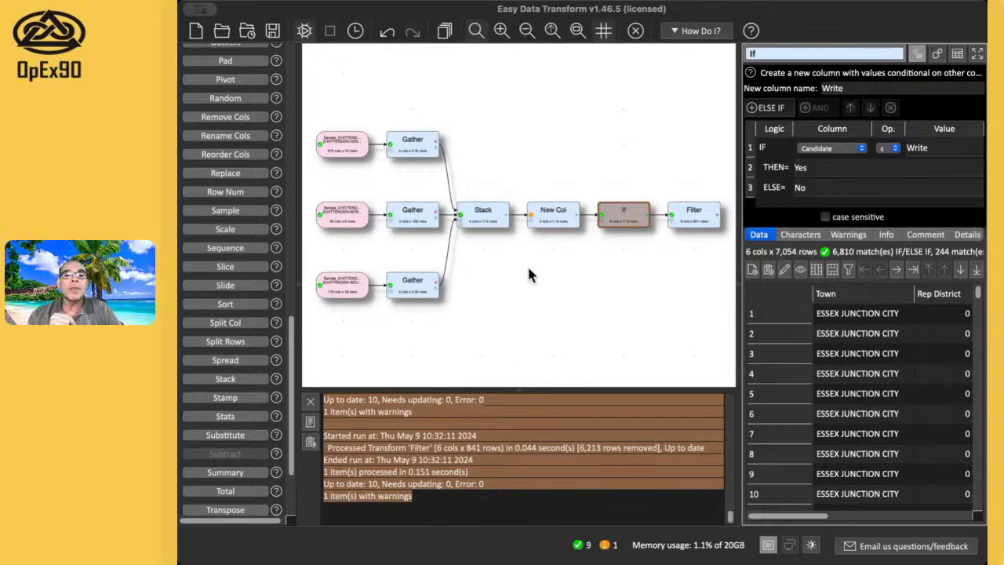
pyautogui.click(553, 218)
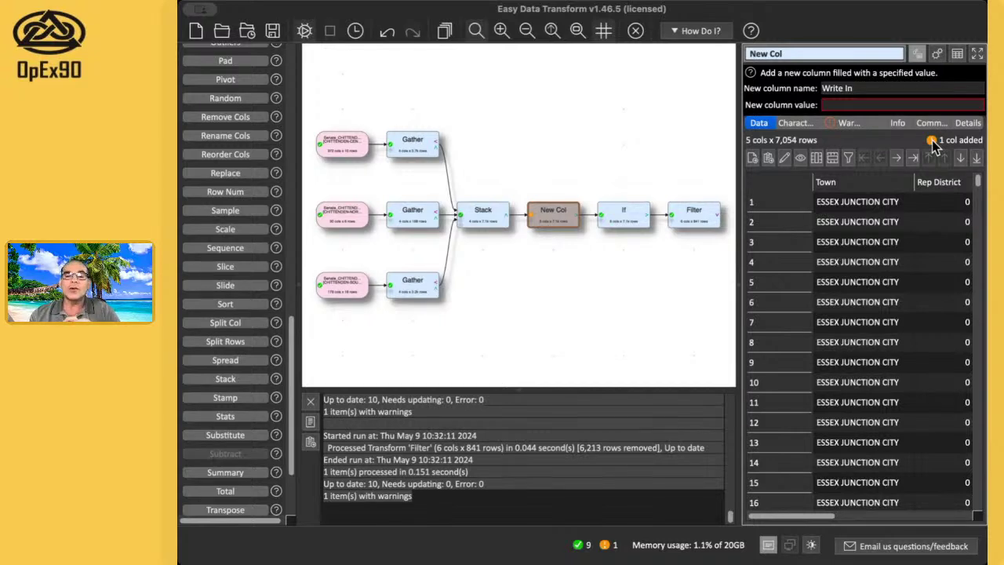
pyautogui.click(694, 219)
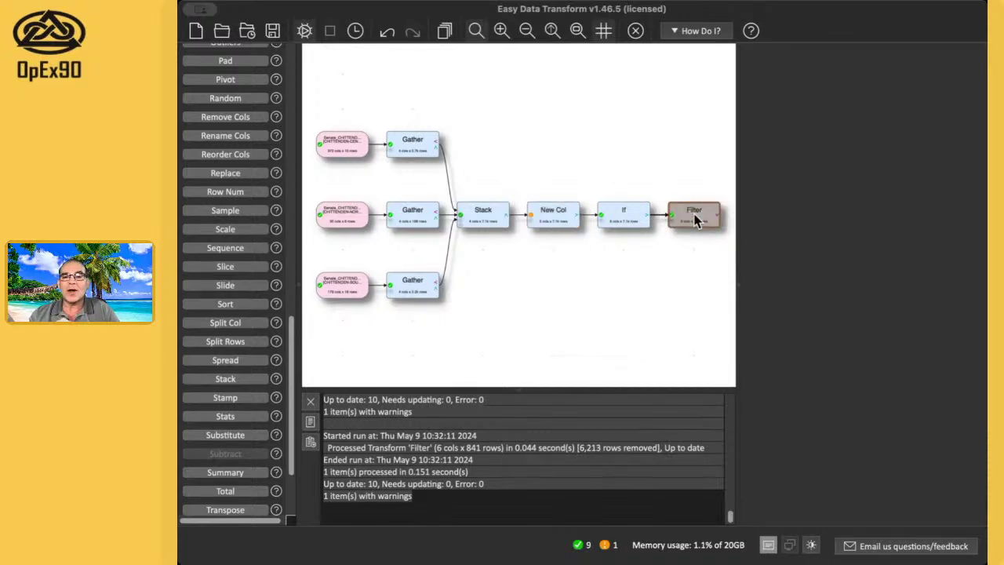
# Examine the filtered data's Candidate column and select the Votes column to read its summary statistics
pyautogui.click(977, 53)
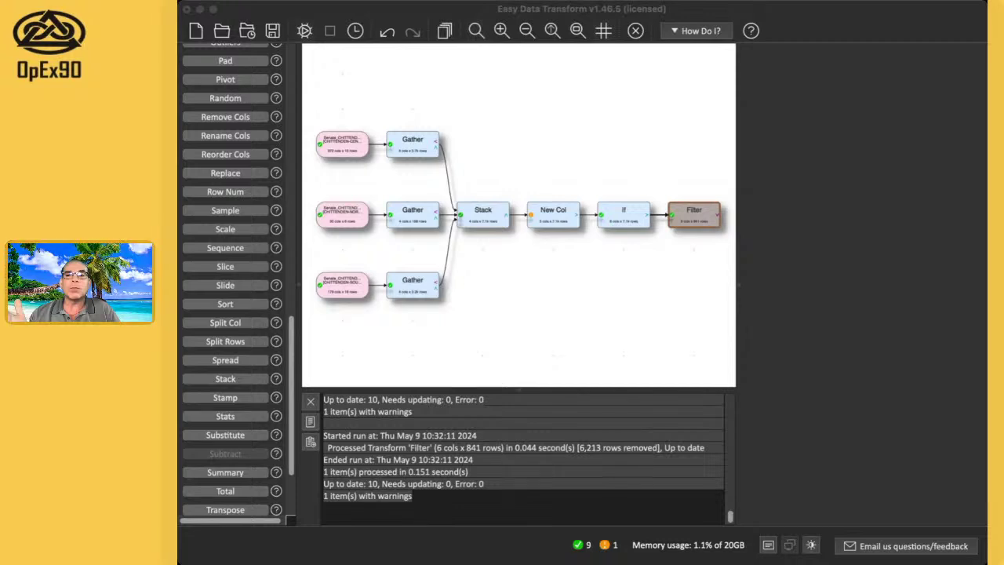
pyautogui.click(694, 214)
pyautogui.hscroll(3, 852, 378)
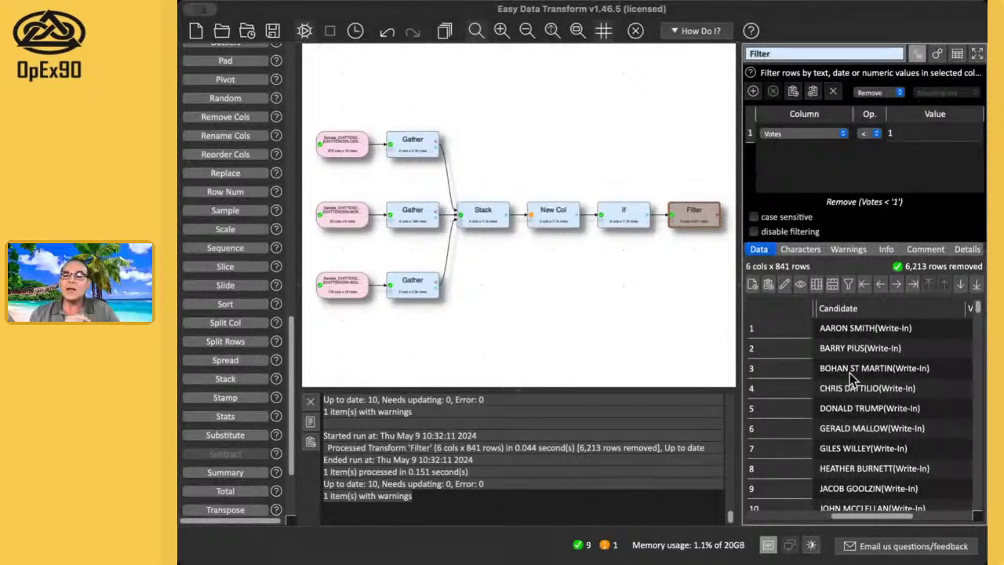
pyautogui.hscroll(3, 849, 372)
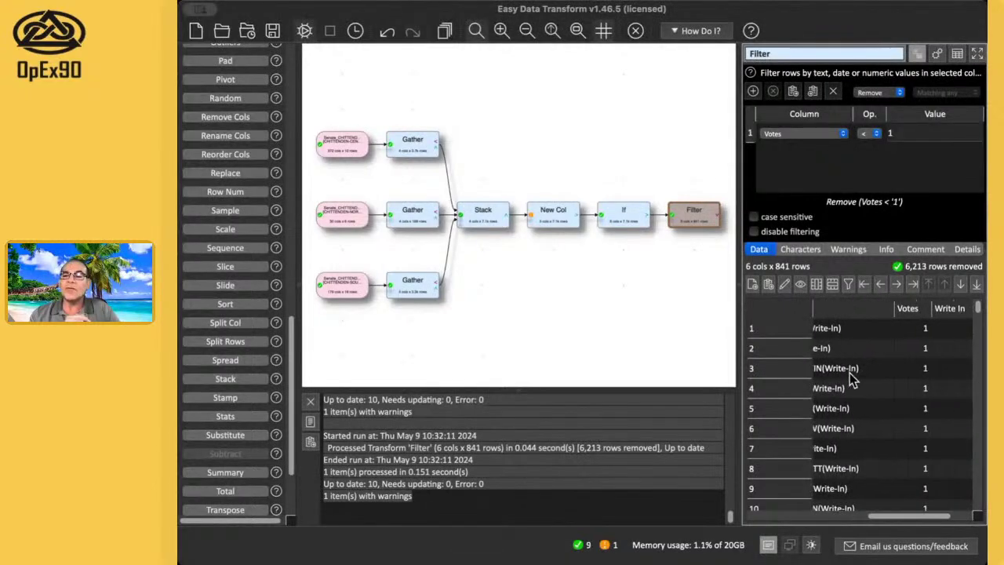
pyautogui.click(909, 311)
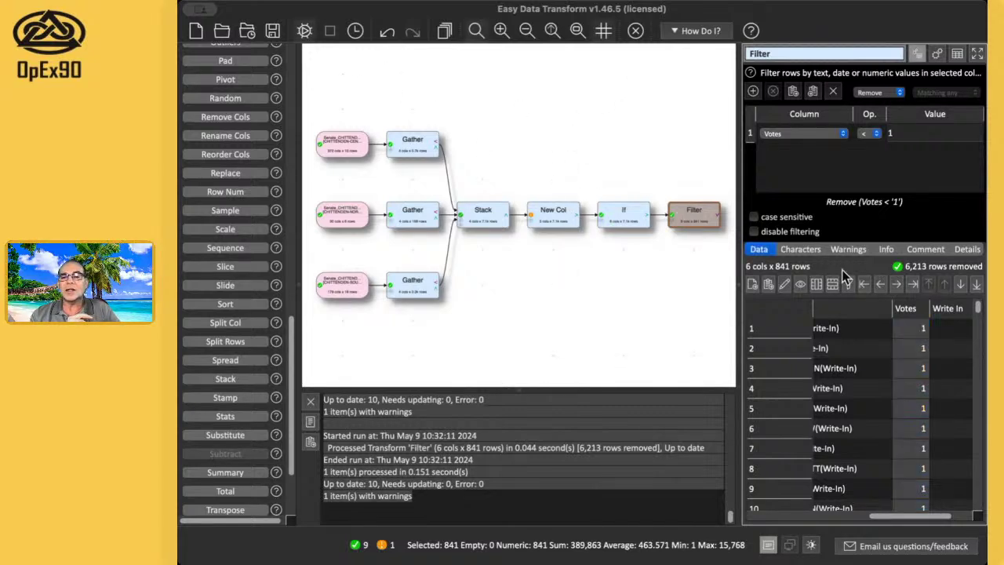
pyautogui.hscroll(-3, 864, 365)
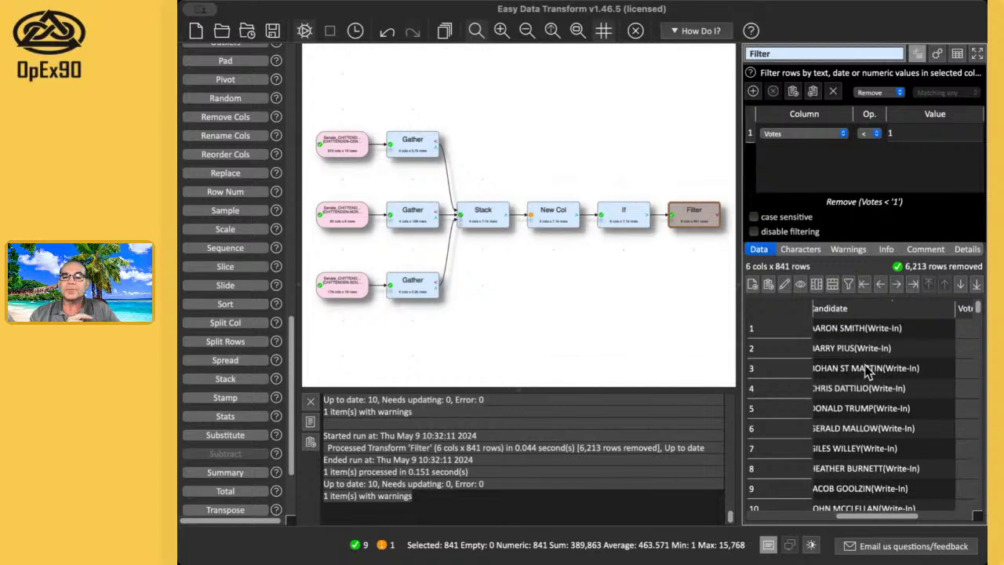
# Examine the filtered rows across the Town, Rep District and Candidate columns and inspect the Candidate column
pyautogui.hscroll(-5, 879, 407)
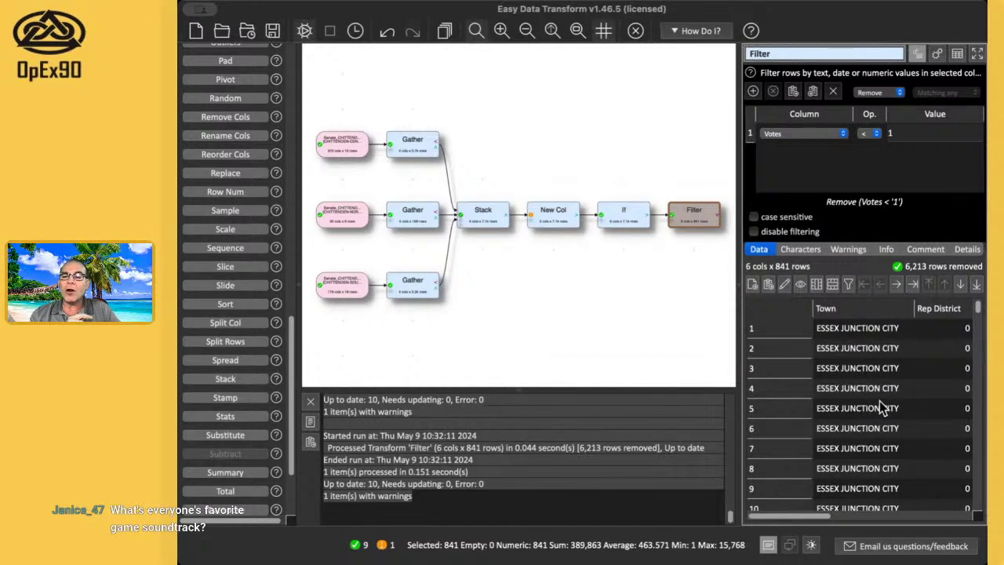
pyautogui.hscroll(3, 877, 409)
pyautogui.hscroll(2, 877, 408)
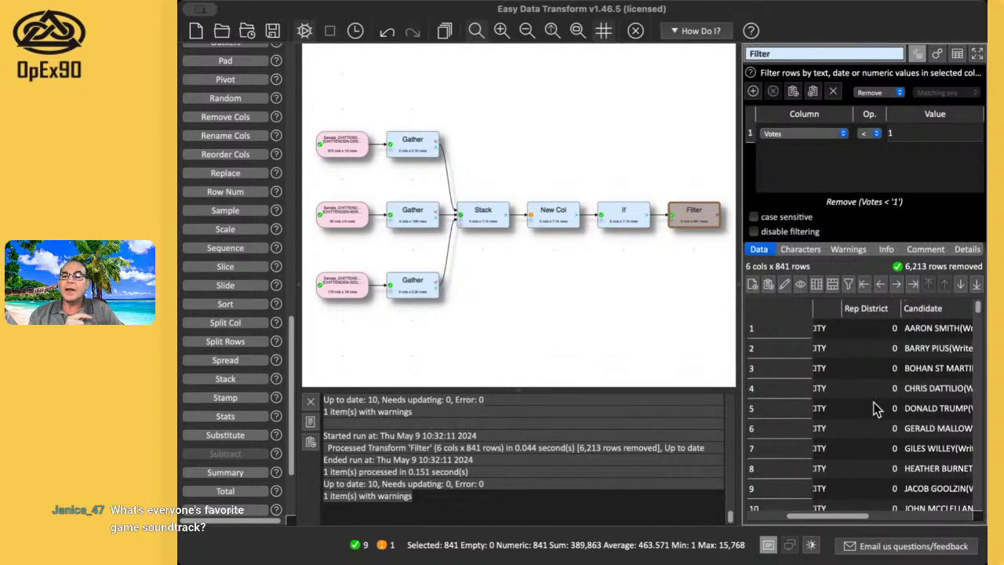
pyautogui.click(915, 311)
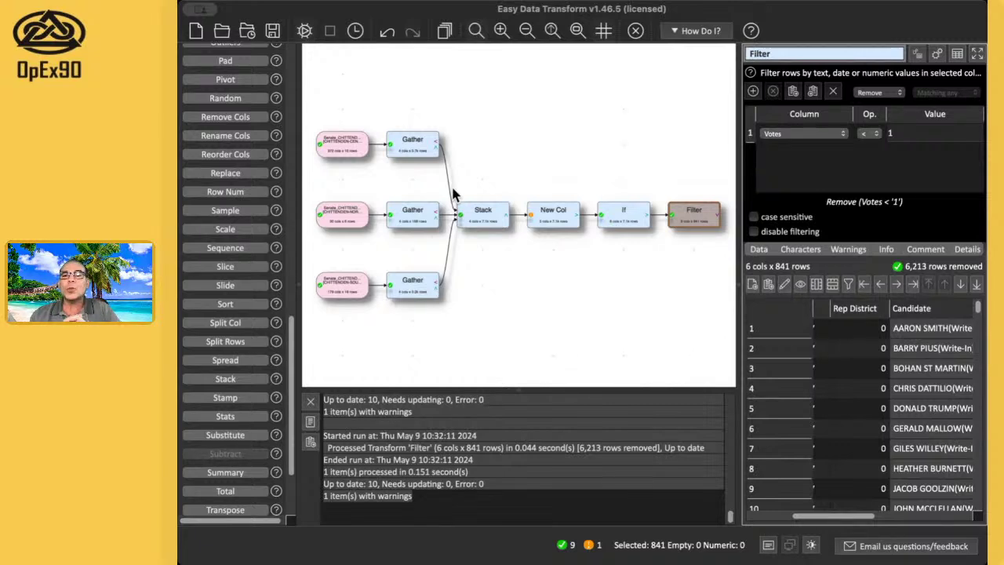
pyautogui.click(400, 60)
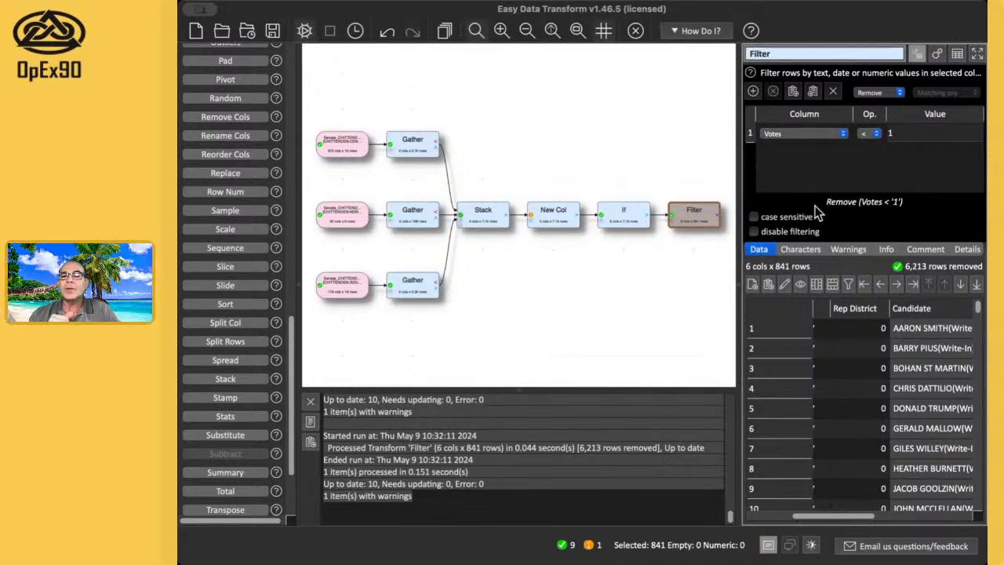
# Add a second Filter criterion that removes rows whose Candidate contains "Total v"
pyautogui.click(753, 92)
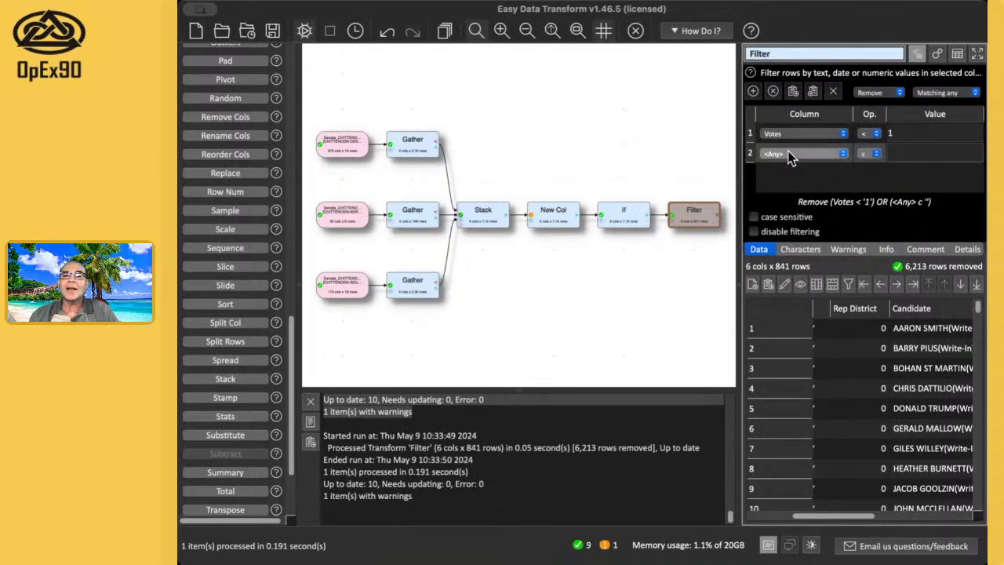
pyautogui.click(790, 209)
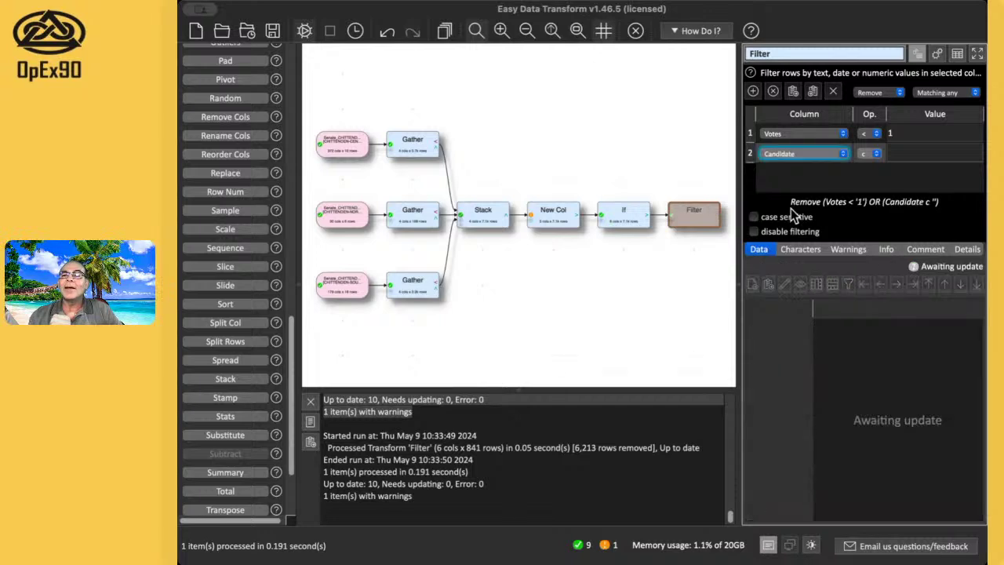
pyautogui.click(918, 157)
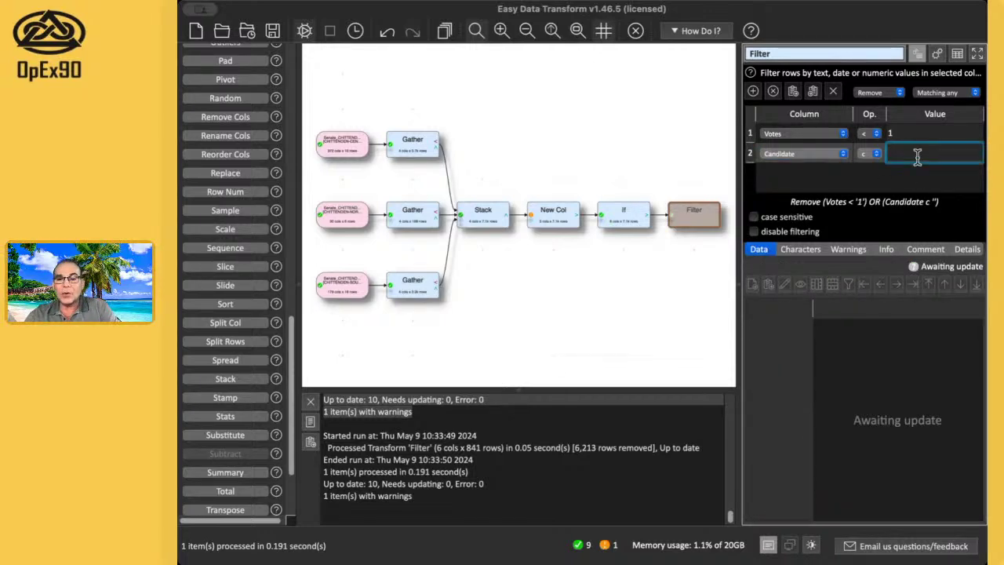
pyautogui.write('Tot')
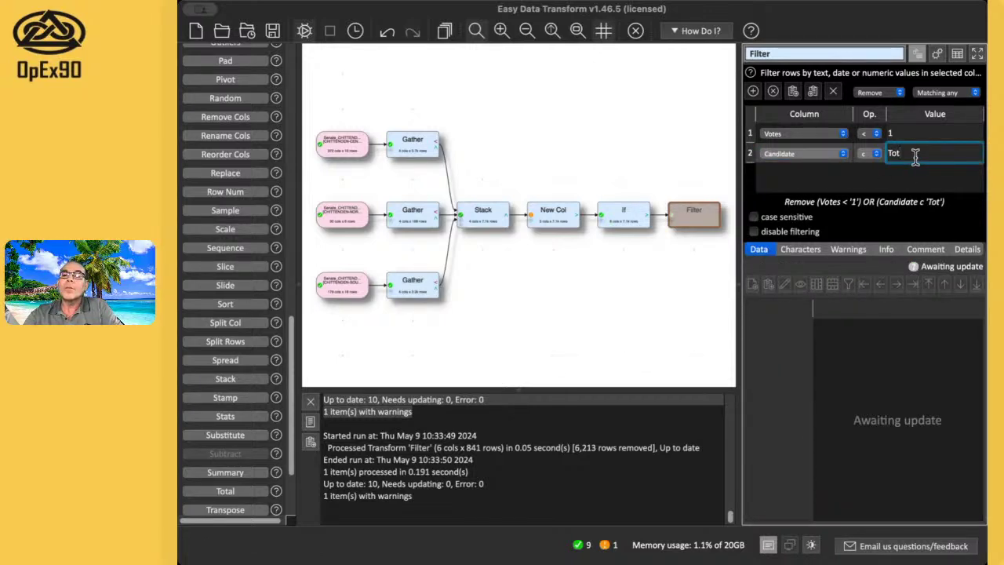
pyautogui.write('al v')
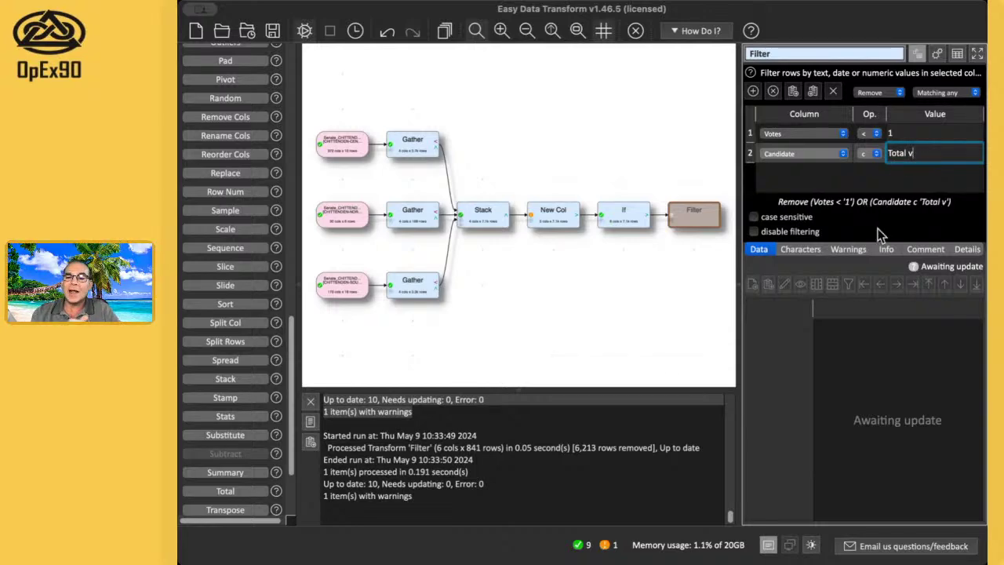
pyautogui.click(900, 337)
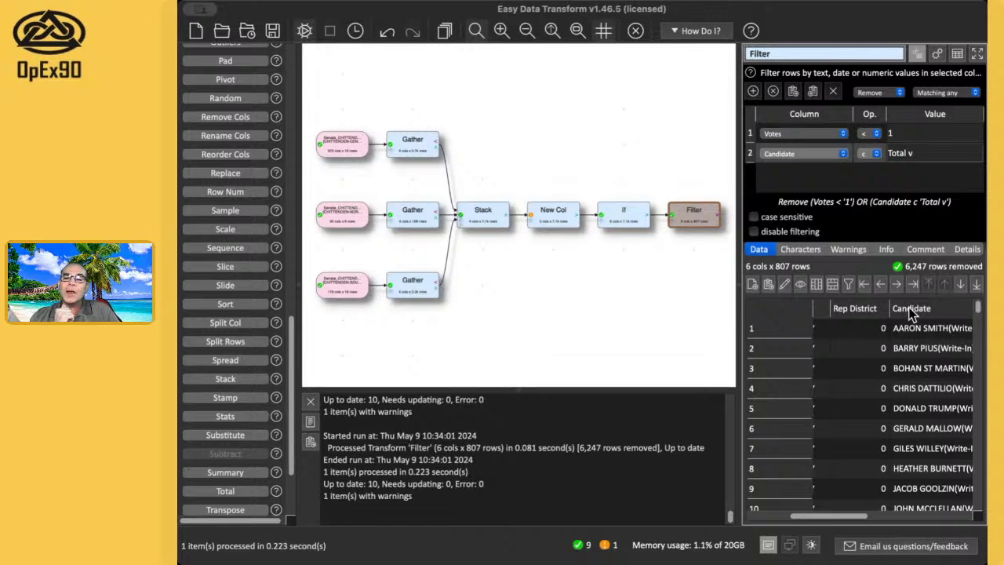
# Inspect the Candidate column of the updated Filter output and compare it with the Town, Votes and Write columns
pyautogui.click(911, 309)
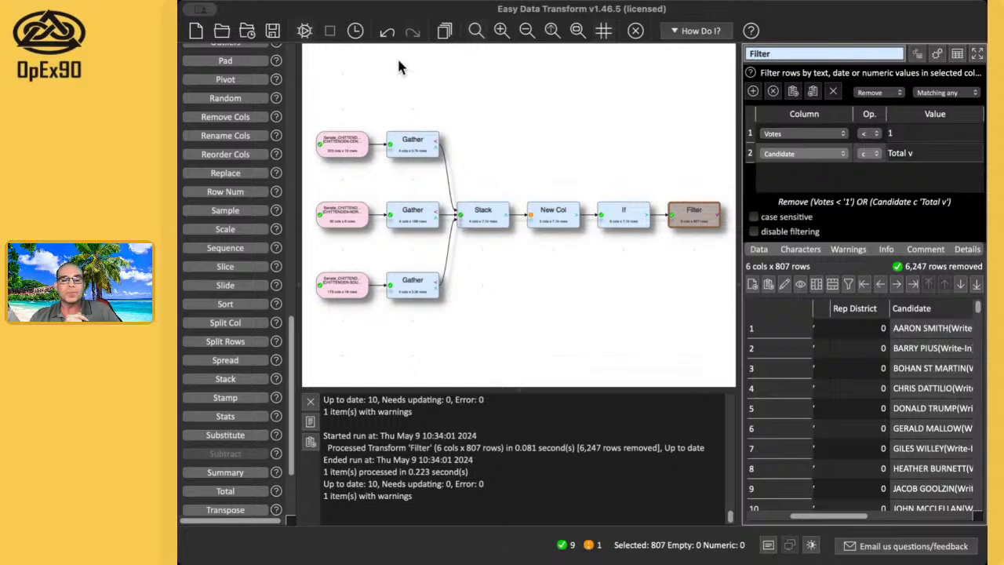
pyautogui.click(401, 93)
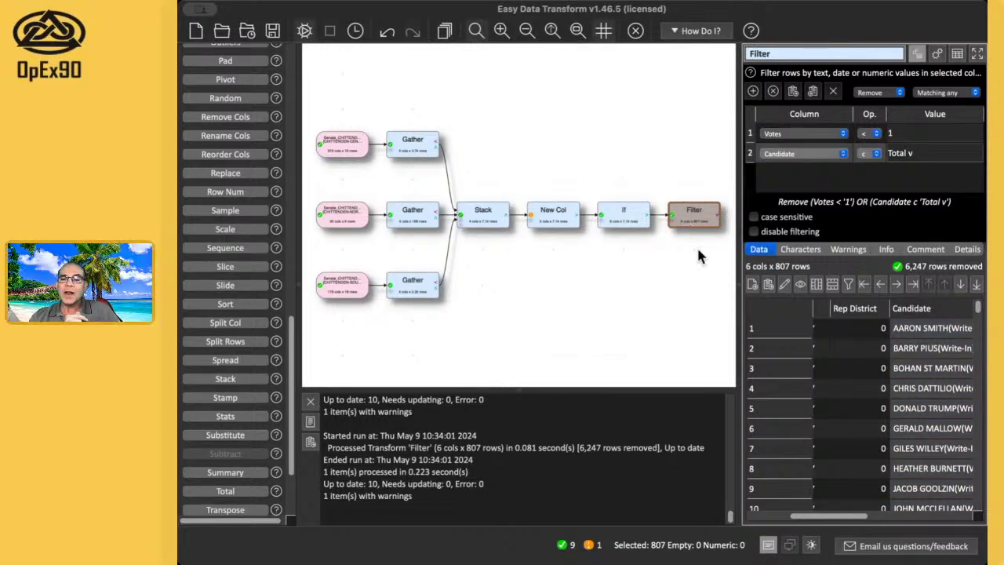
pyautogui.hscroll(5, 820, 332)
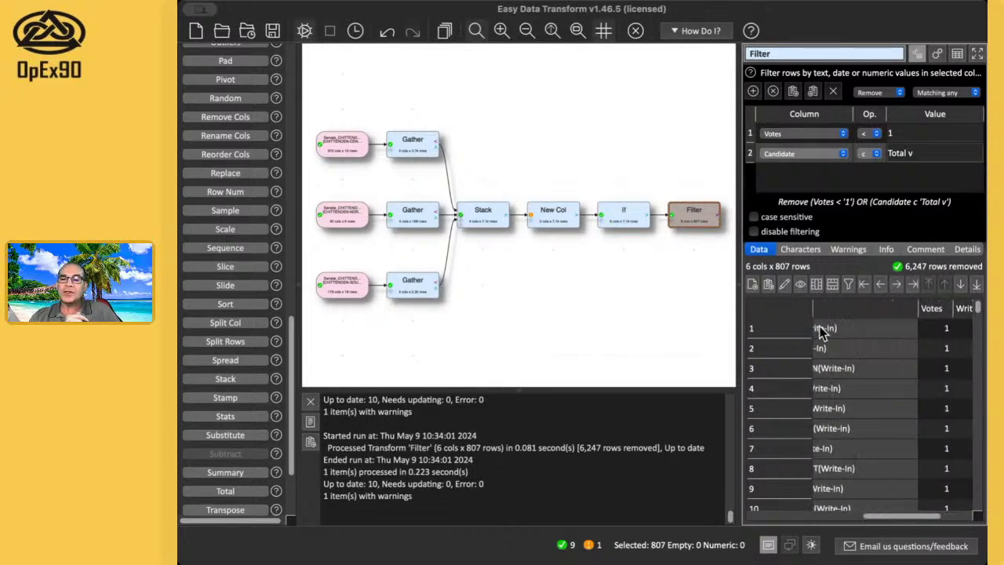
pyautogui.hscroll(-8, 820, 332)
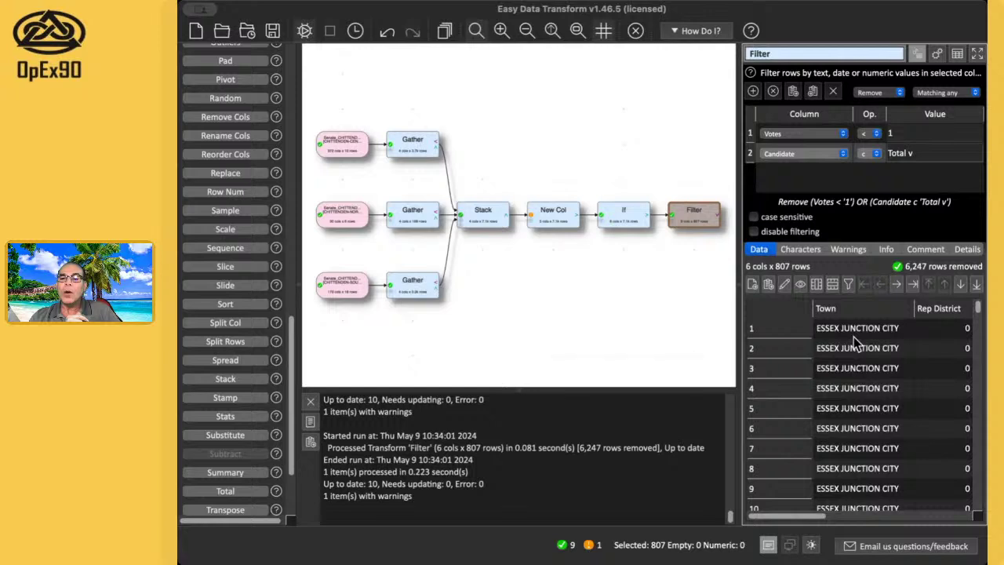
pyautogui.hscroll(4, 853, 337)
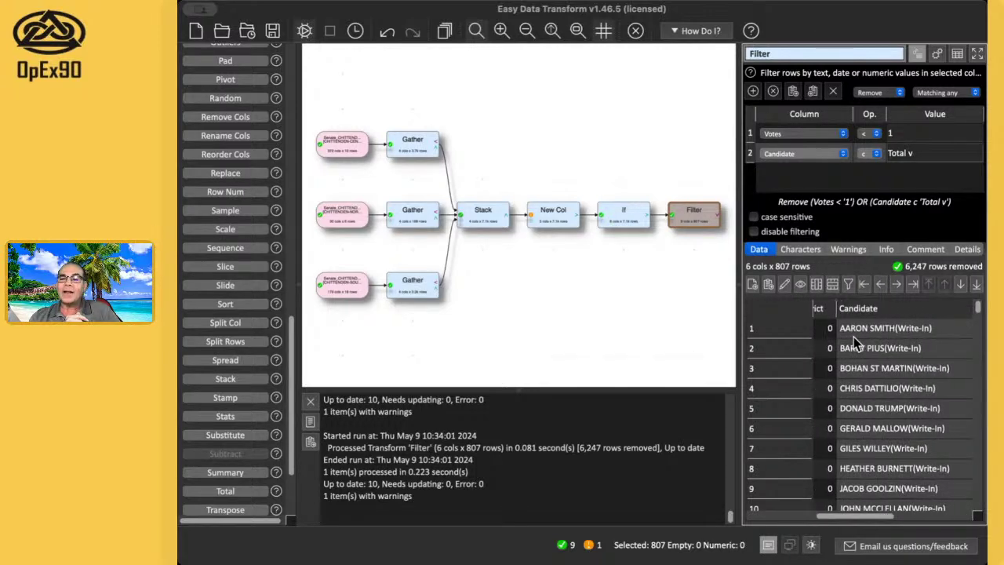
pyautogui.hscroll(5, 884, 347)
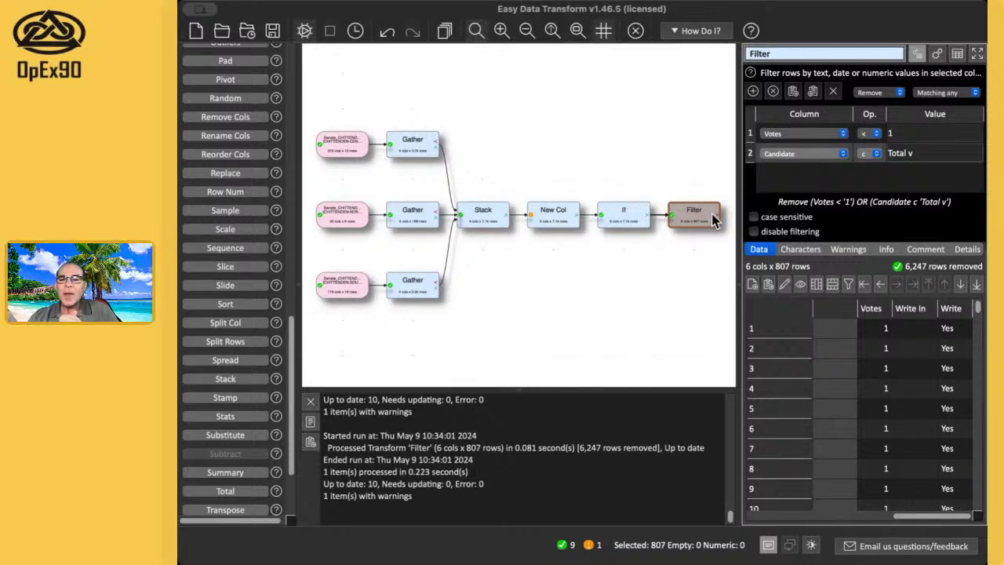
# Add a third Filter criterion that removes rows whose Write column contains "yes", after checking the If transform's settings
pyautogui.click(639, 223)
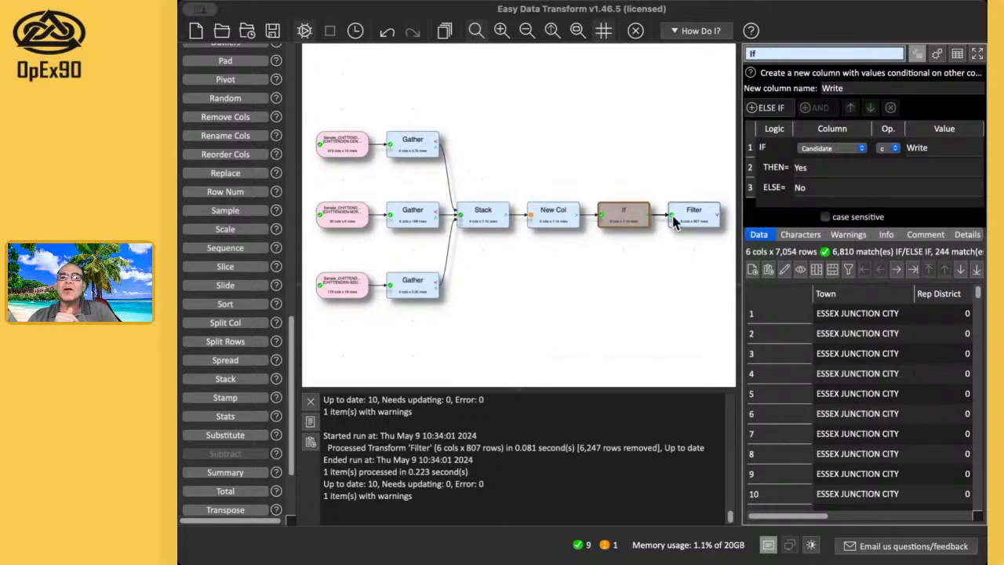
pyautogui.click(693, 223)
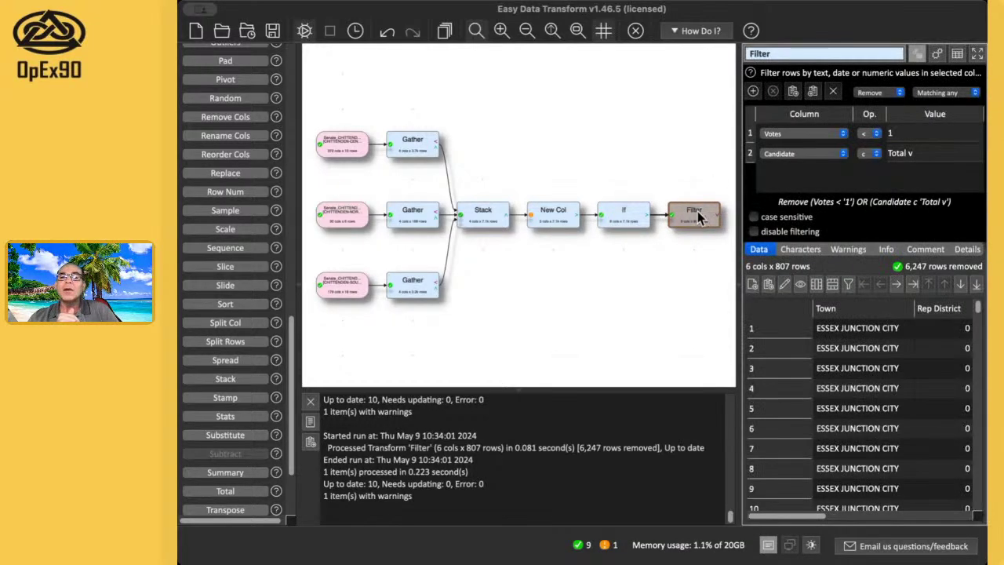
pyautogui.click(753, 91)
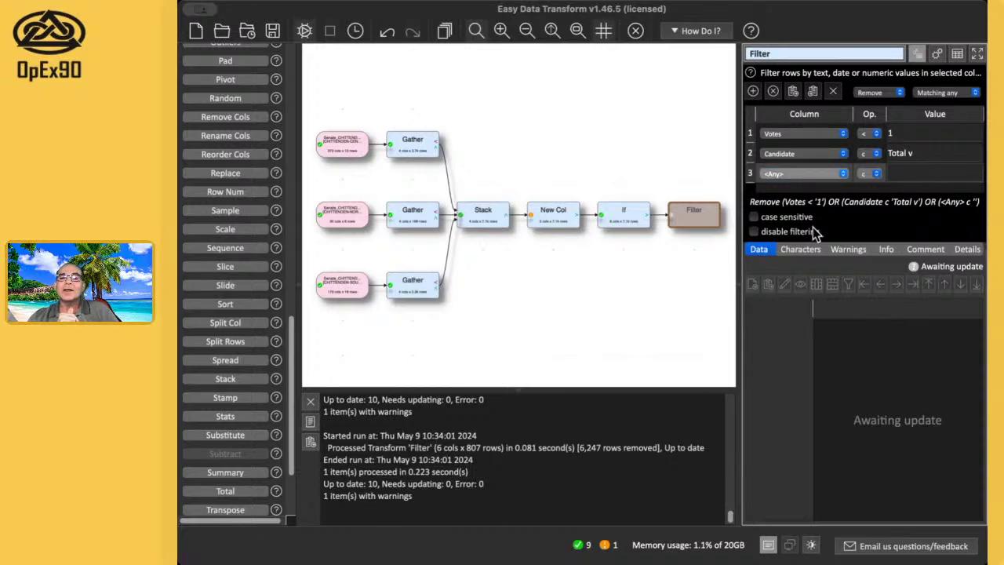
pyautogui.click(780, 288)
pyautogui.click(927, 176)
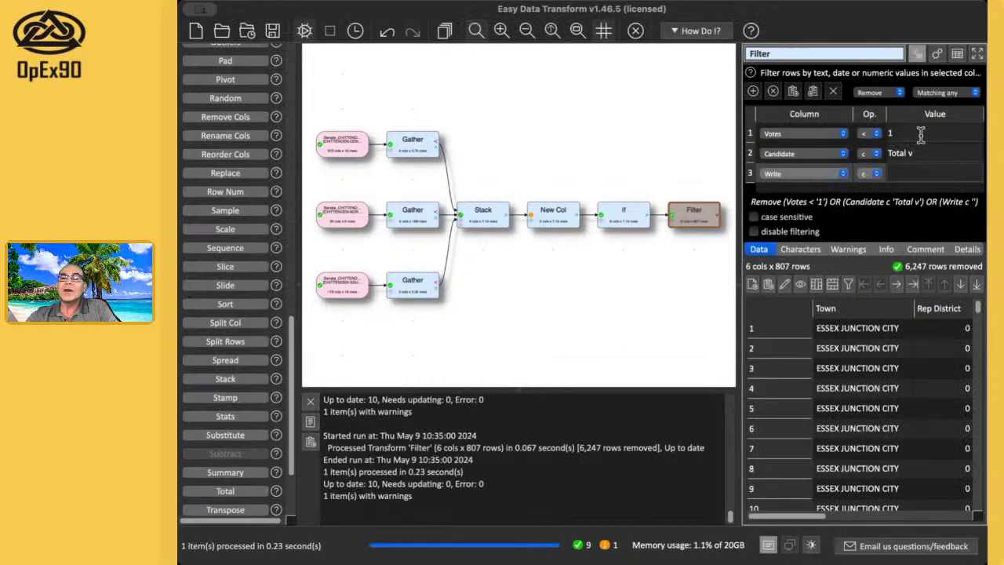
pyautogui.write('yes')
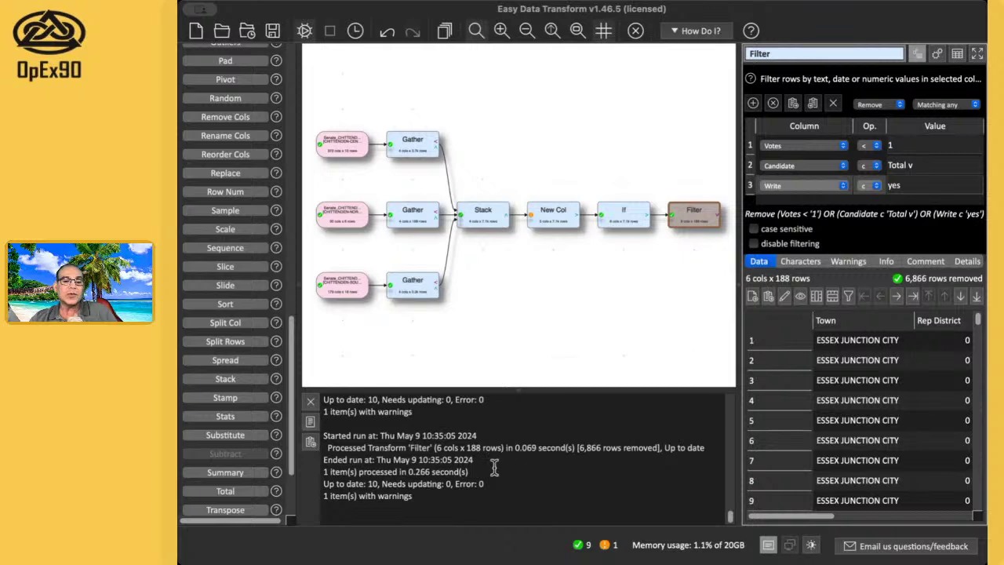
# Review the latest run log entries and look through the columns of the remaining filtered rows
pyautogui.moveTo(494, 483); pyautogui.dragTo(366, 422)
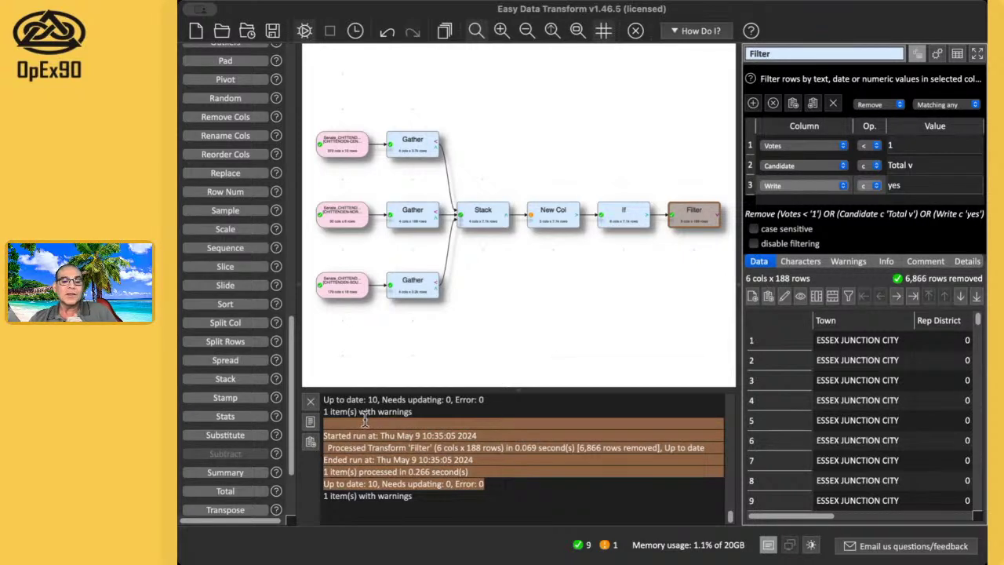
pyautogui.click(673, 370)
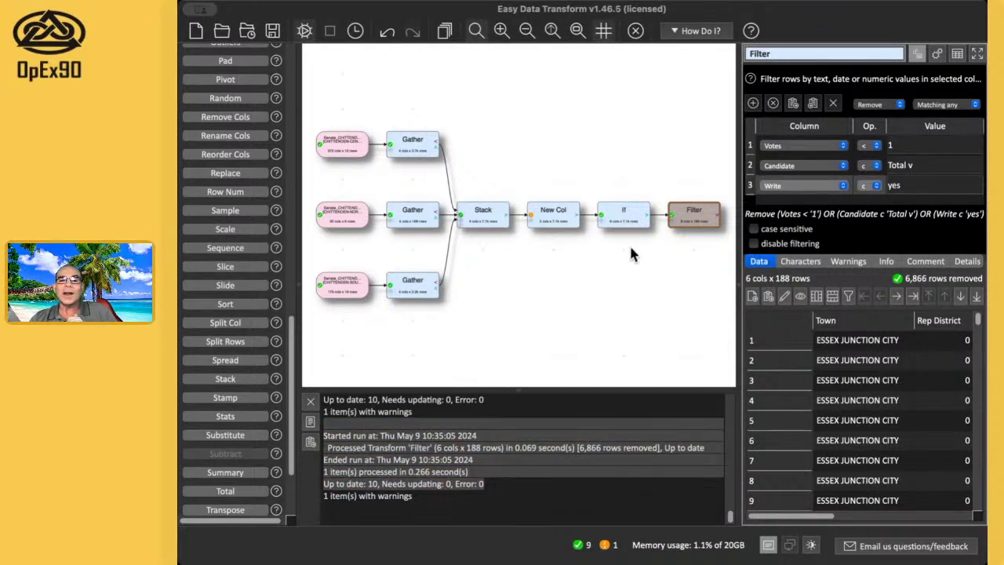
pyautogui.click(635, 225)
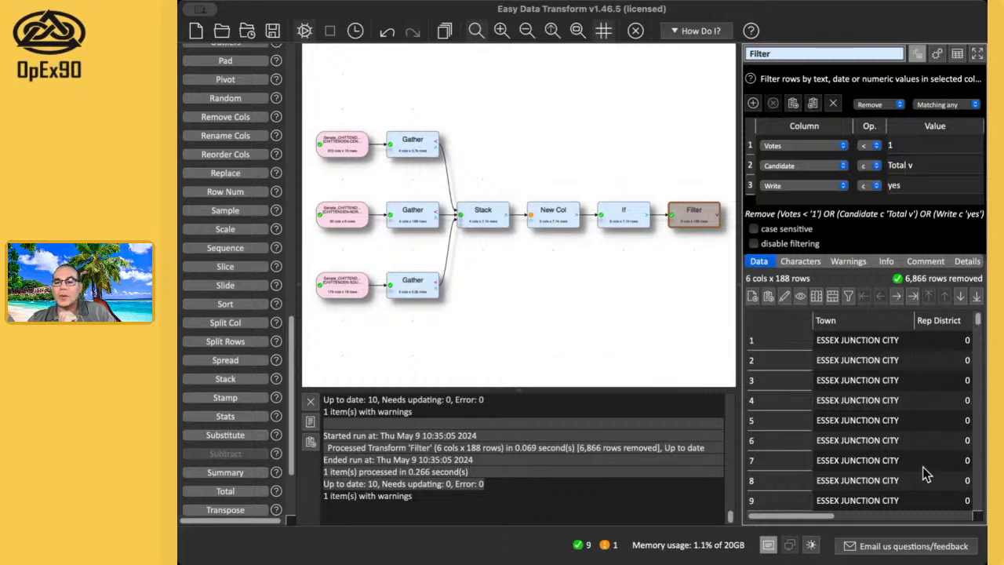
pyautogui.hscroll(3, 923, 471)
pyautogui.hscroll(3, 923, 471)
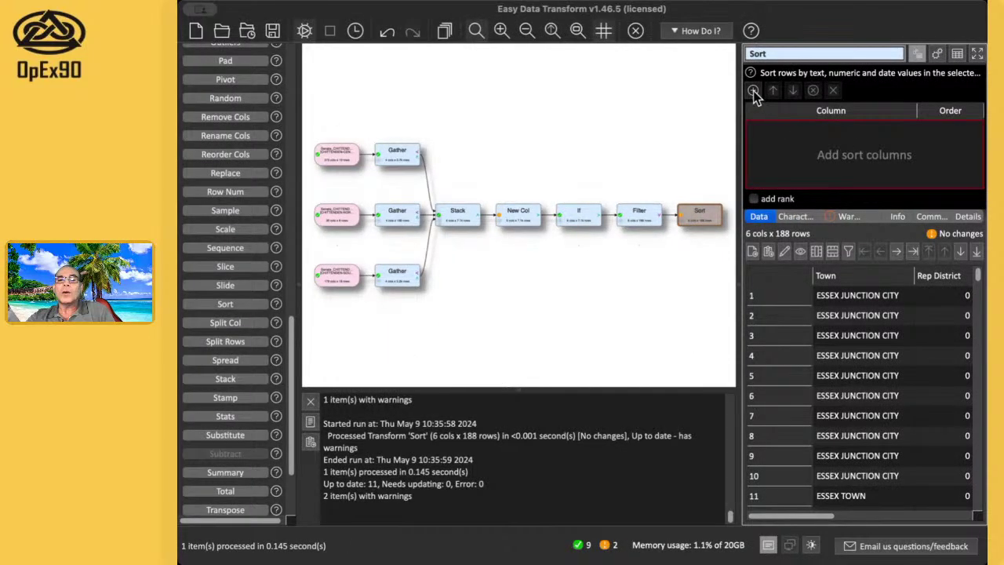
# Configure the Sort transform after Filter with Town in ascending order and Votes in descending order
pyautogui.click(752, 91)
pyautogui.click(935, 135)
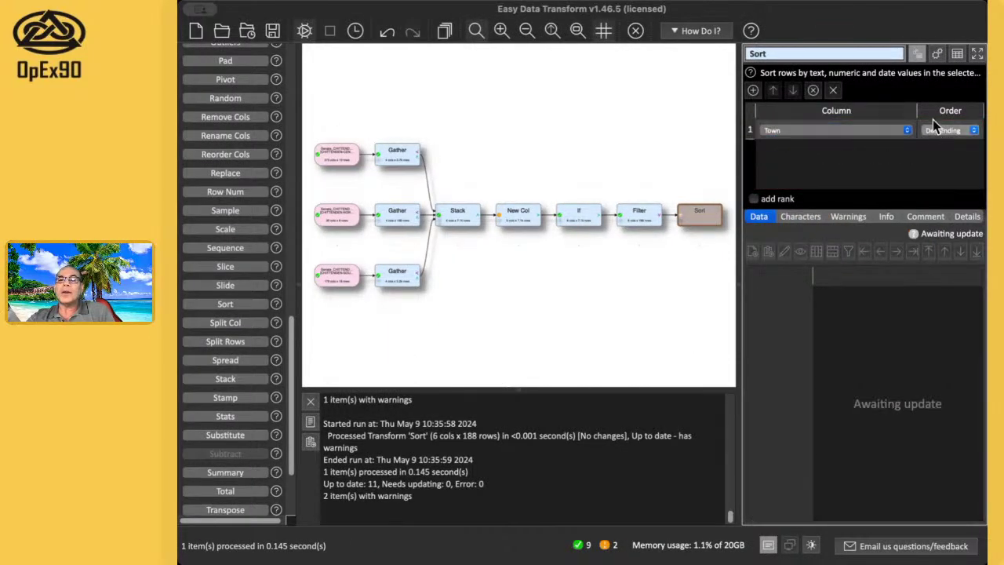
pyautogui.click(933, 118)
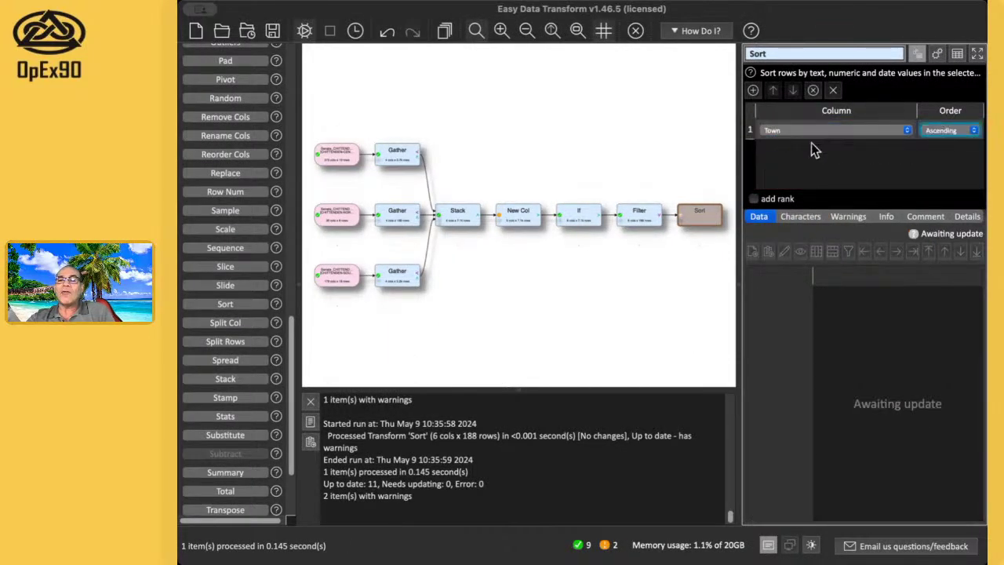
pyautogui.click(753, 91)
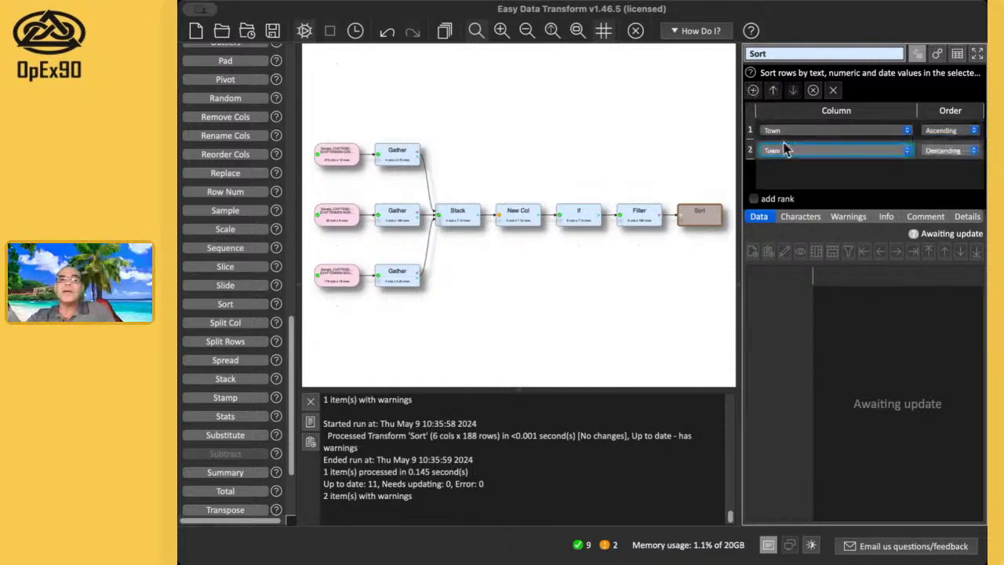
pyautogui.click(798, 208)
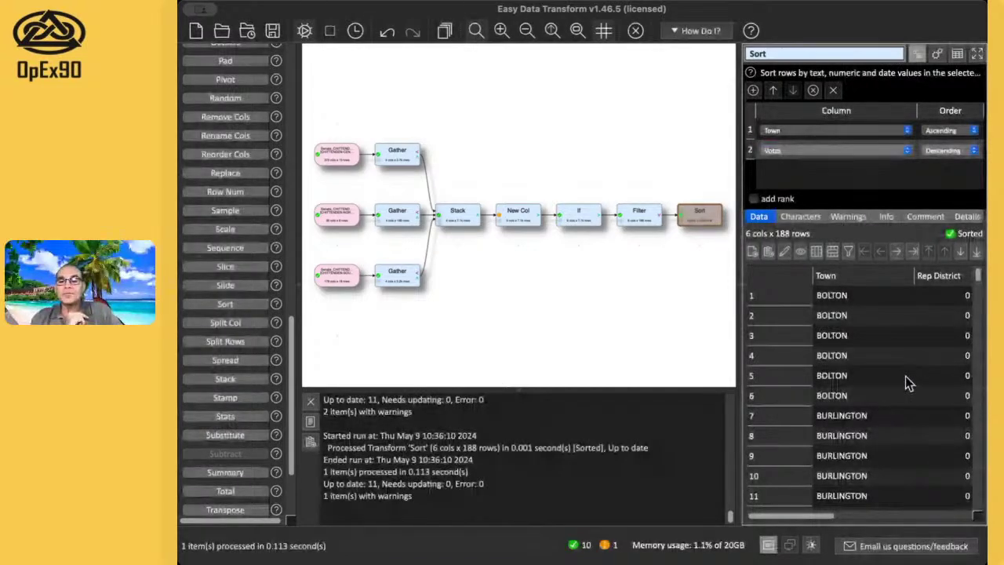
# Check the sorted Town, Candidate and Votes values, including in the enlarged view, and return to the normal layout
pyautogui.hscroll(3, 908, 381)
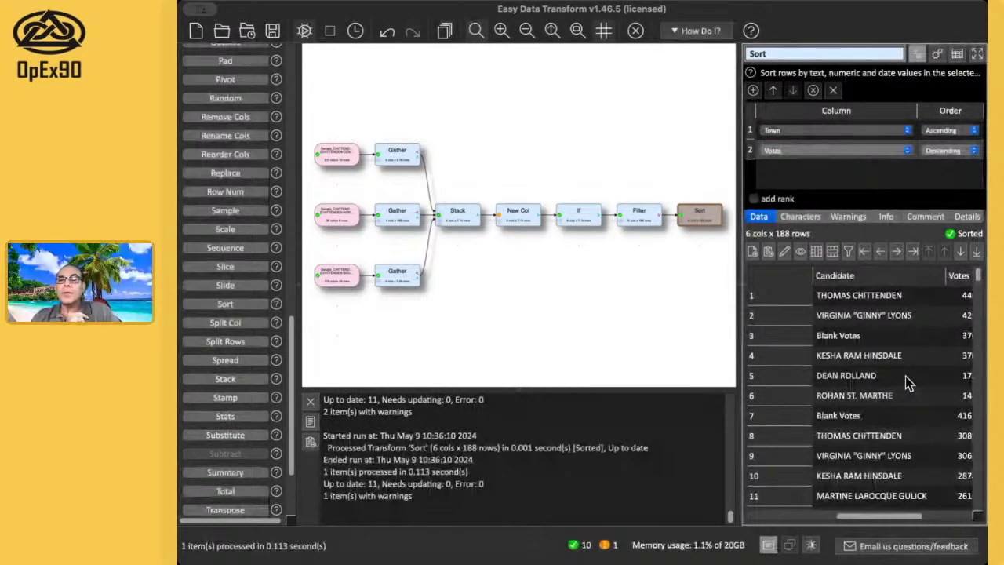
pyautogui.hscroll(-3, 863, 353)
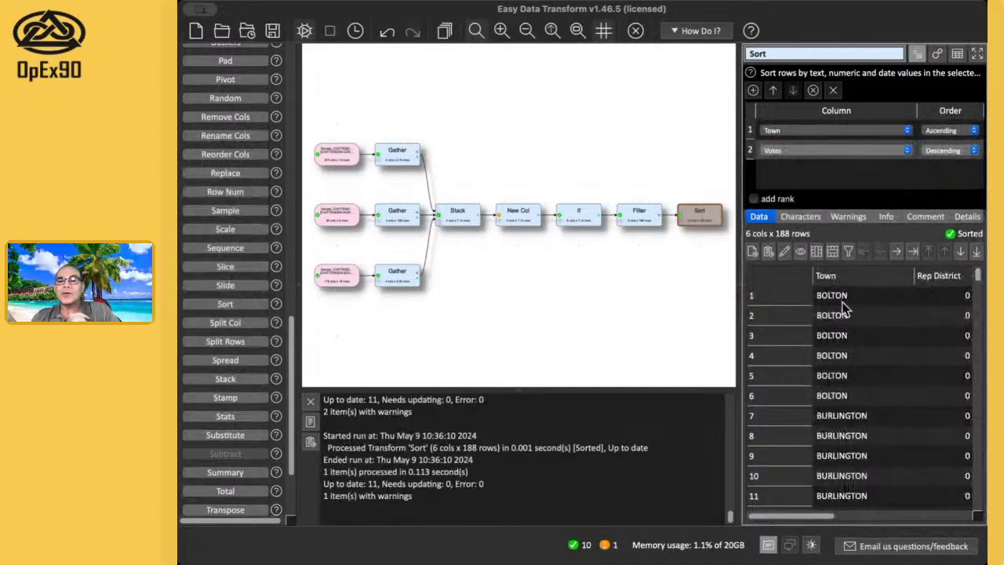
pyautogui.click(842, 302)
pyautogui.hscroll(2, 852, 350)
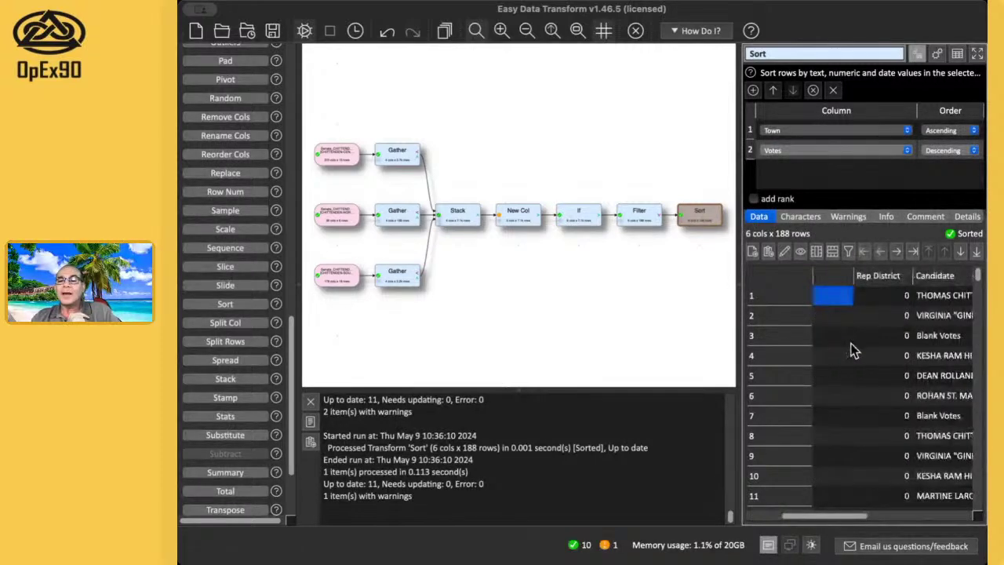
pyautogui.hscroll(1, 854, 352)
pyautogui.hscroll(4, 854, 352)
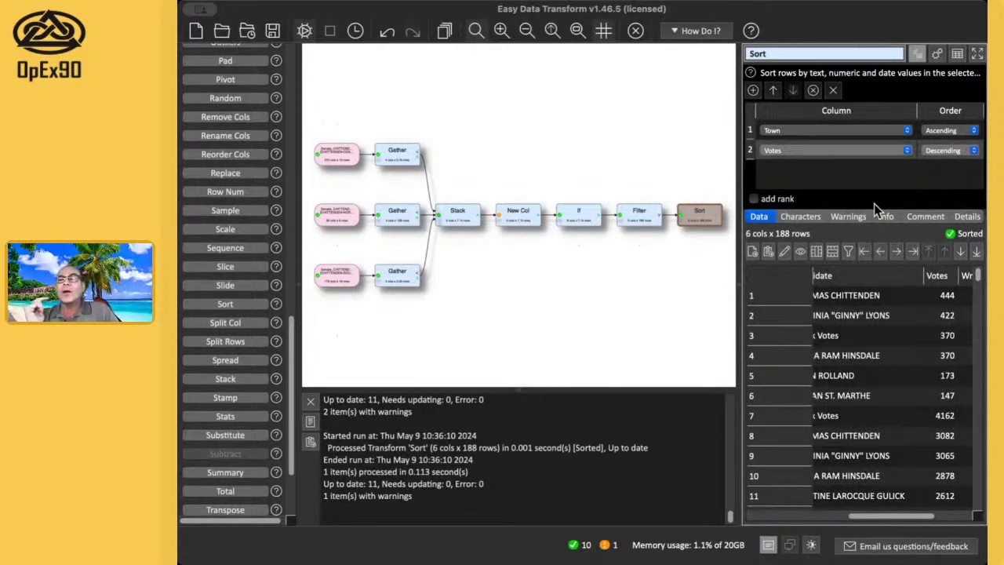
pyautogui.click(978, 54)
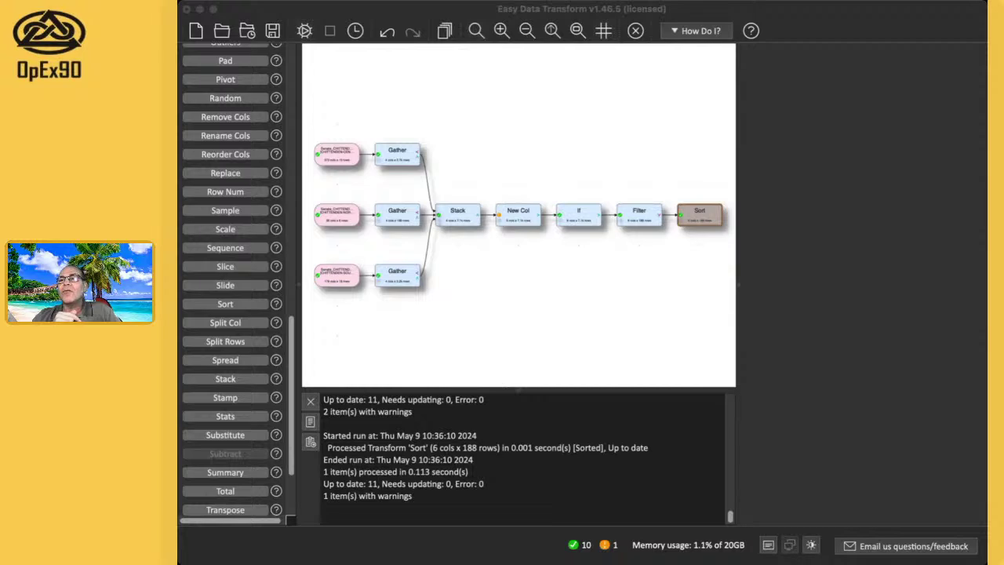
pyautogui.press('Escape')
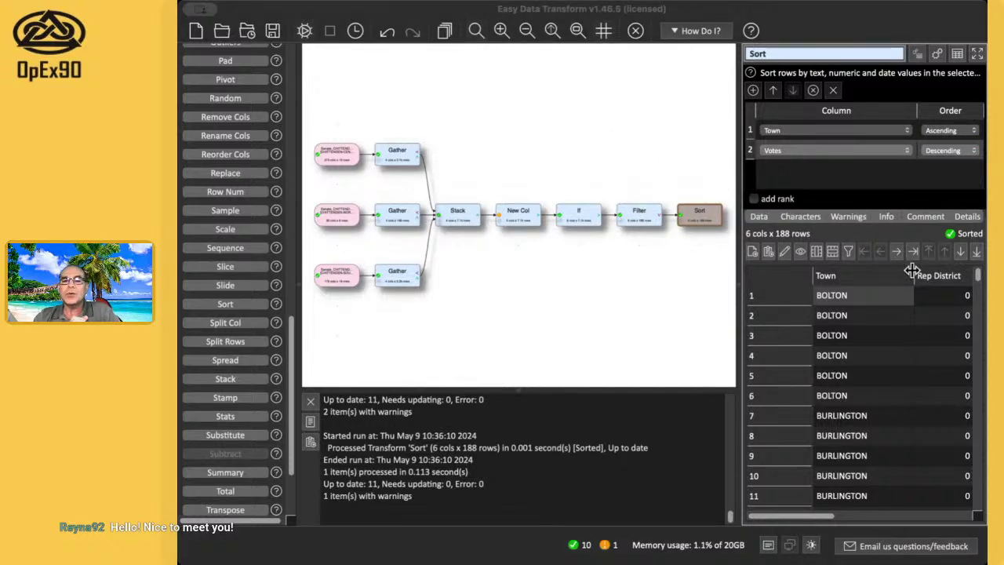
# Add the Candidate Listing sheet of 2022 Qualfied Candidate Listing.xlsx as an input, place it below Filter and open its enlarged view
pyautogui.click(623, 299)
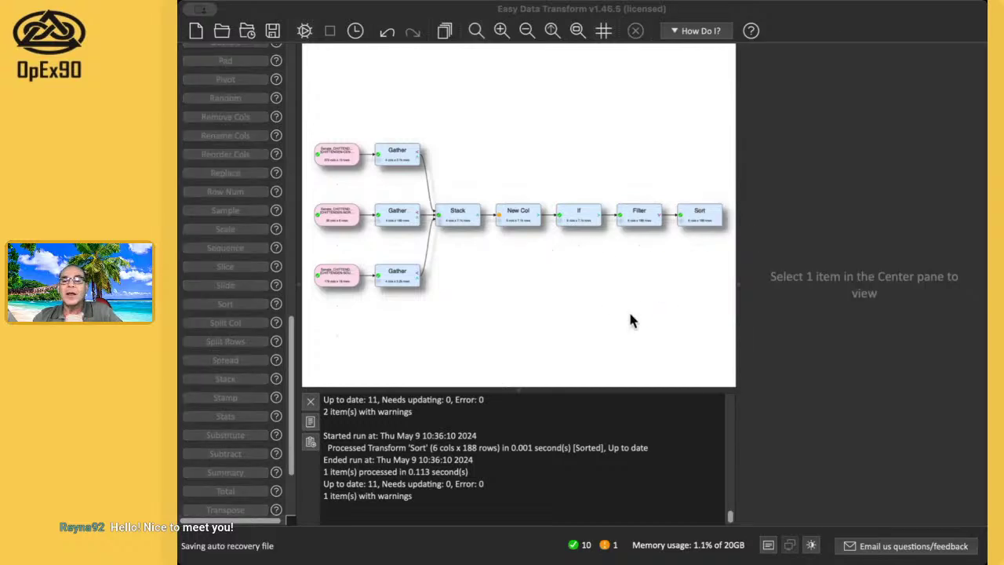
pyautogui.click(469, 218)
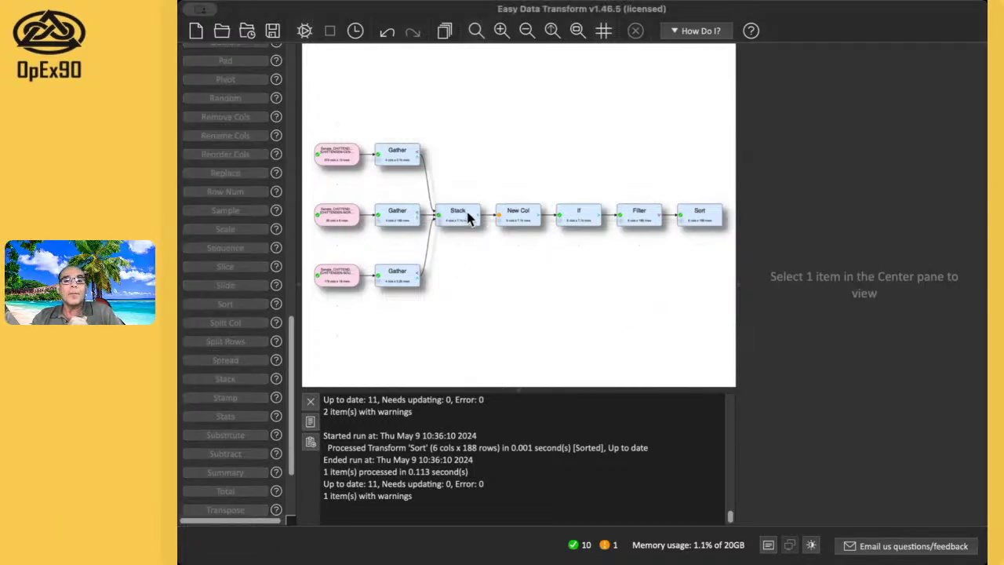
pyautogui.press('super+v')
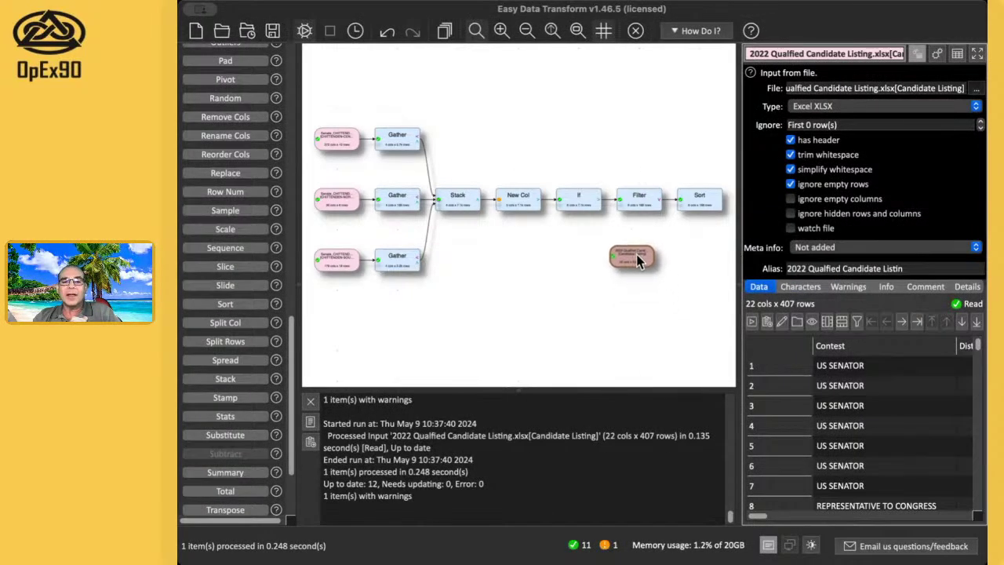
pyautogui.moveTo(637, 256); pyautogui.dragTo(637, 272)
pyautogui.doubleClick(637, 272)
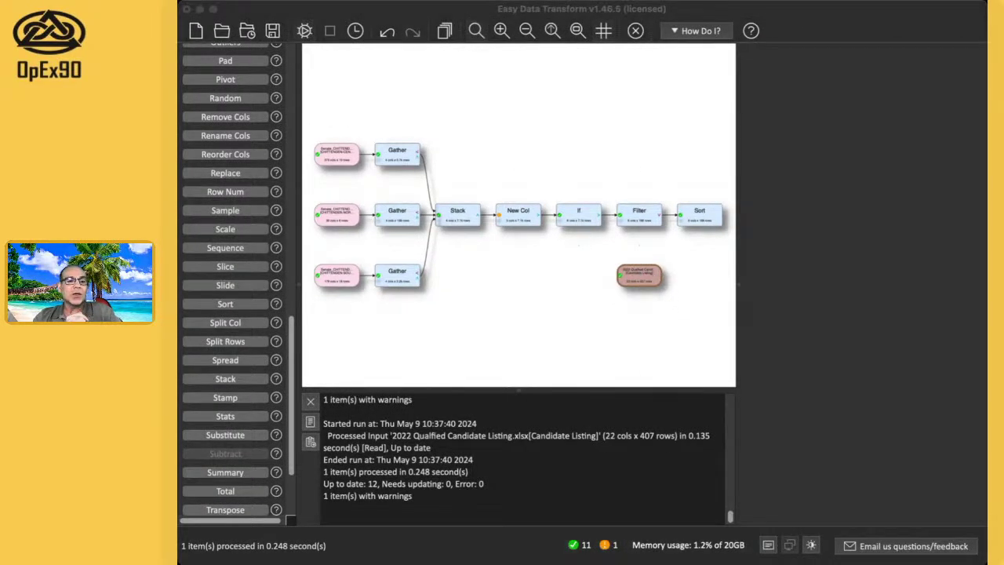
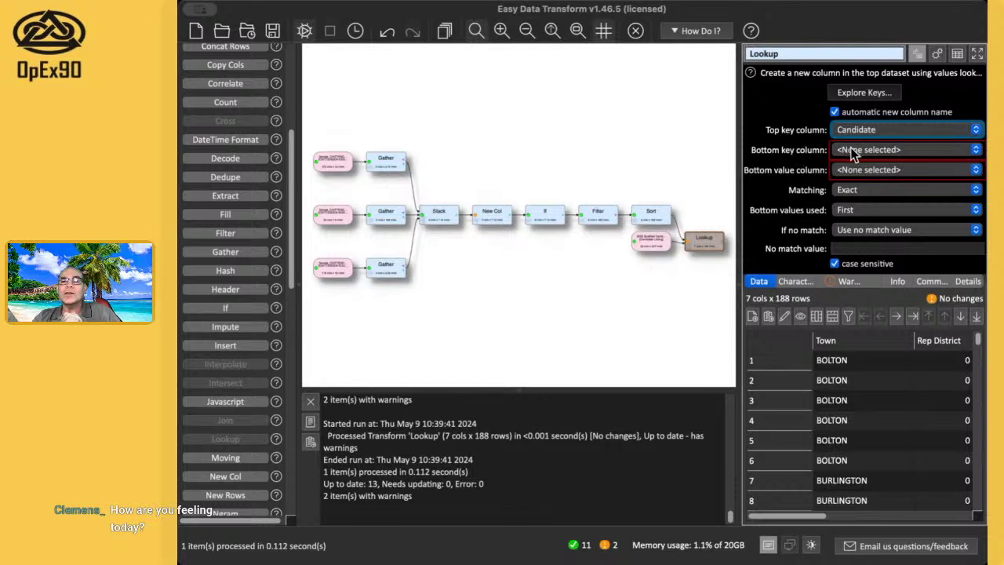
# Set the Lookup's bottom key column to Name On Ballot, its value column to Party, and its matching to Fuzzy at 90% closeness
pyautogui.click(861, 86)
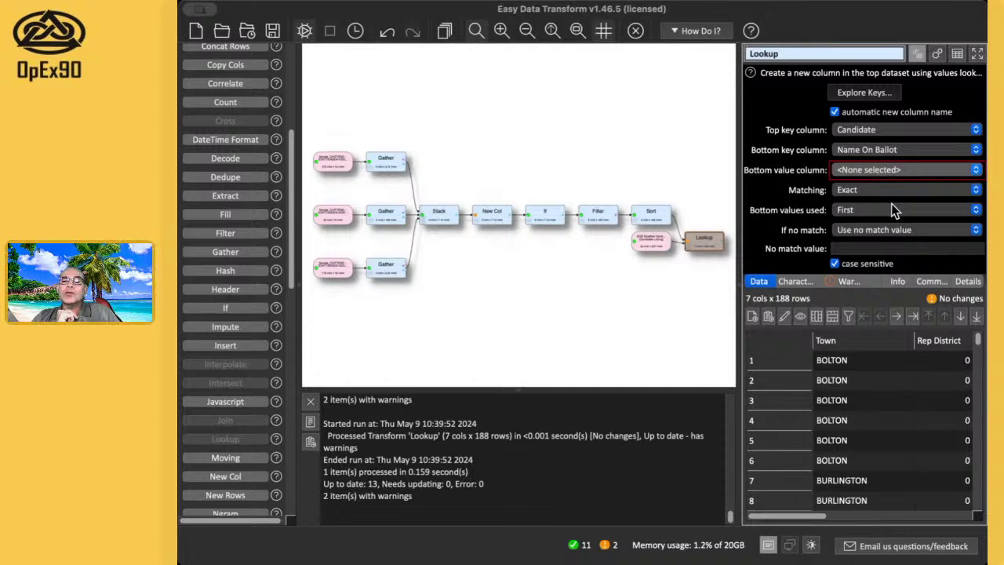
pyautogui.click(867, 133)
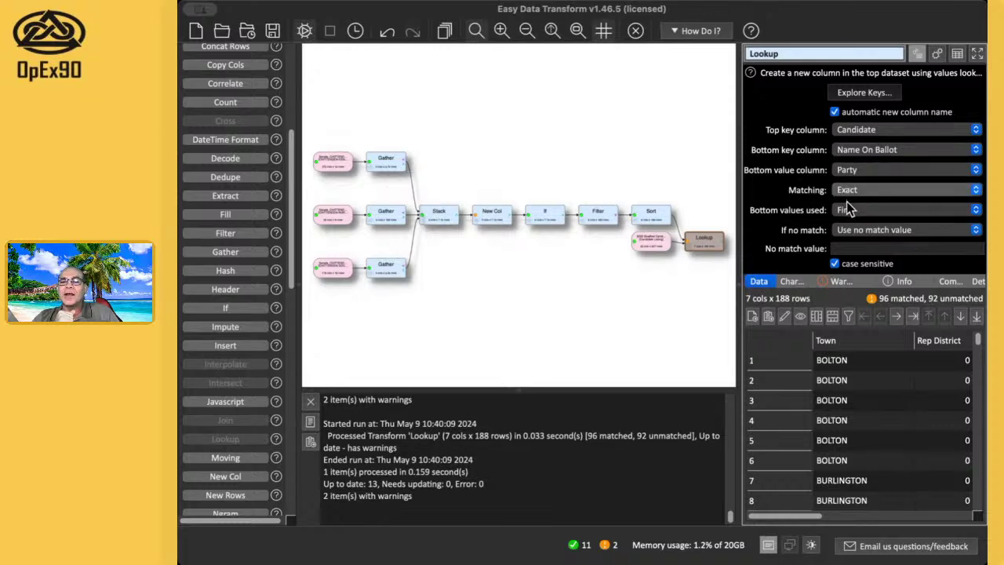
pyautogui.scroll(-1, 847, 200)
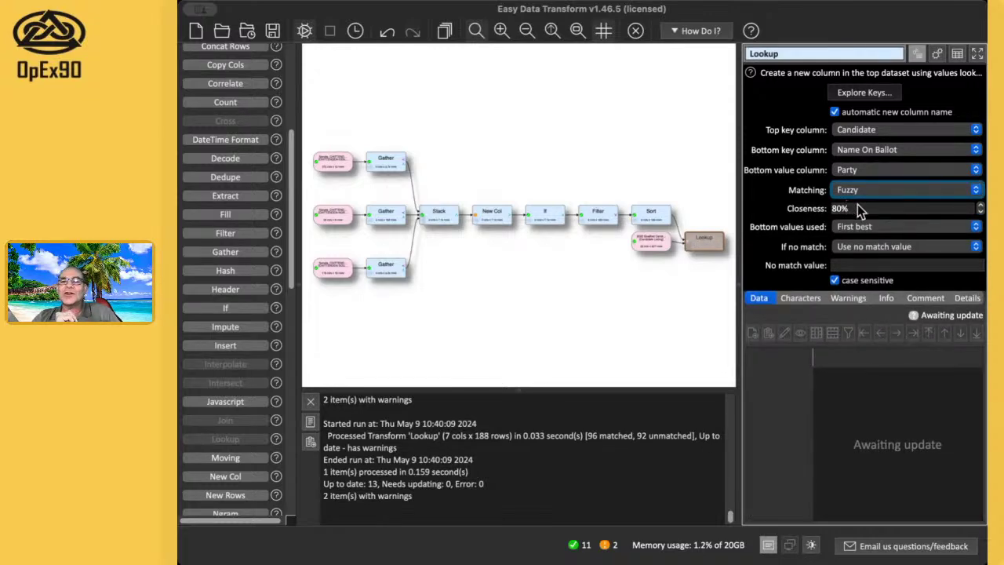
pyautogui.click(980, 205)
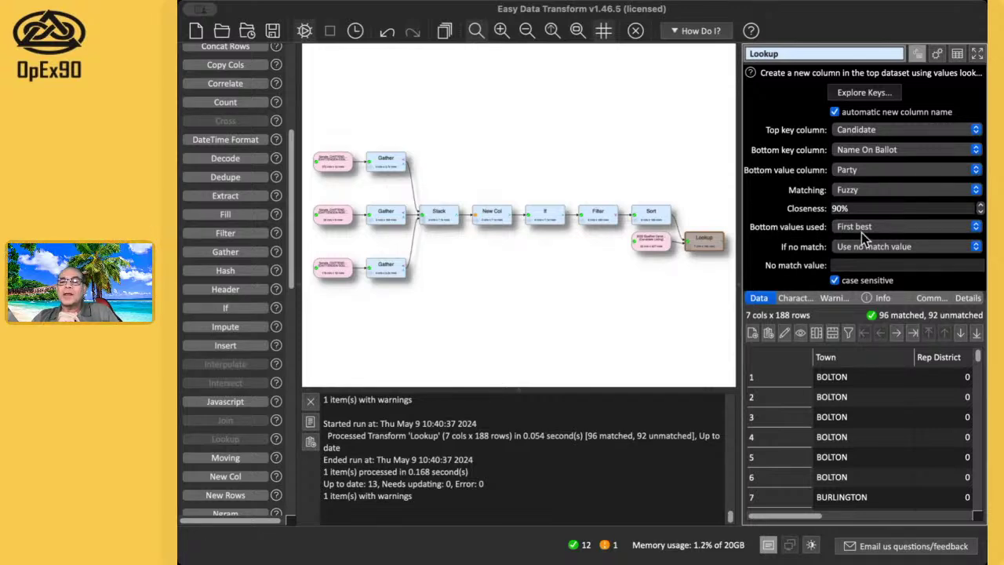
# Set the Lookup's no match value to "No Match" and turn off case sensitive matching
pyautogui.click(875, 265)
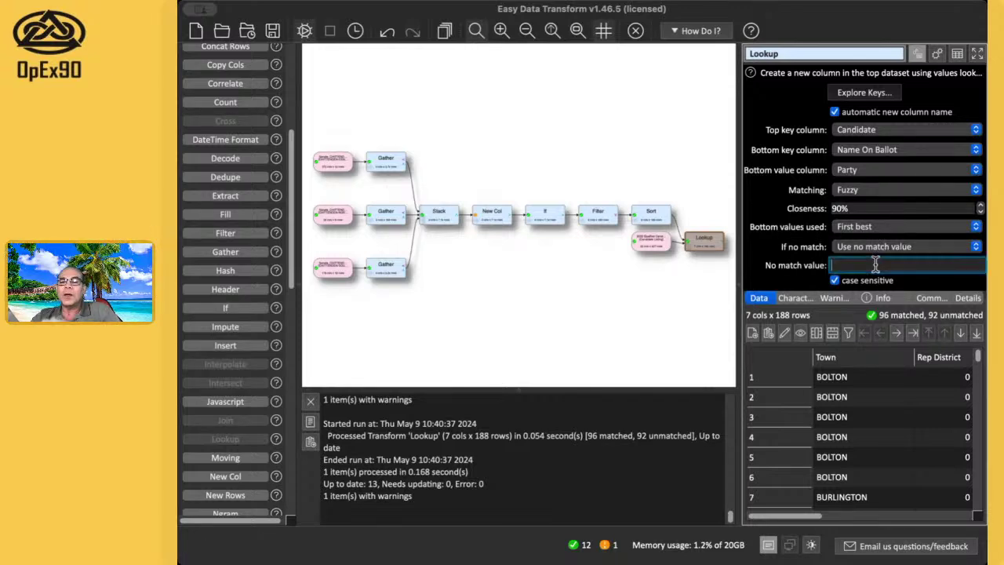
pyautogui.write('No')
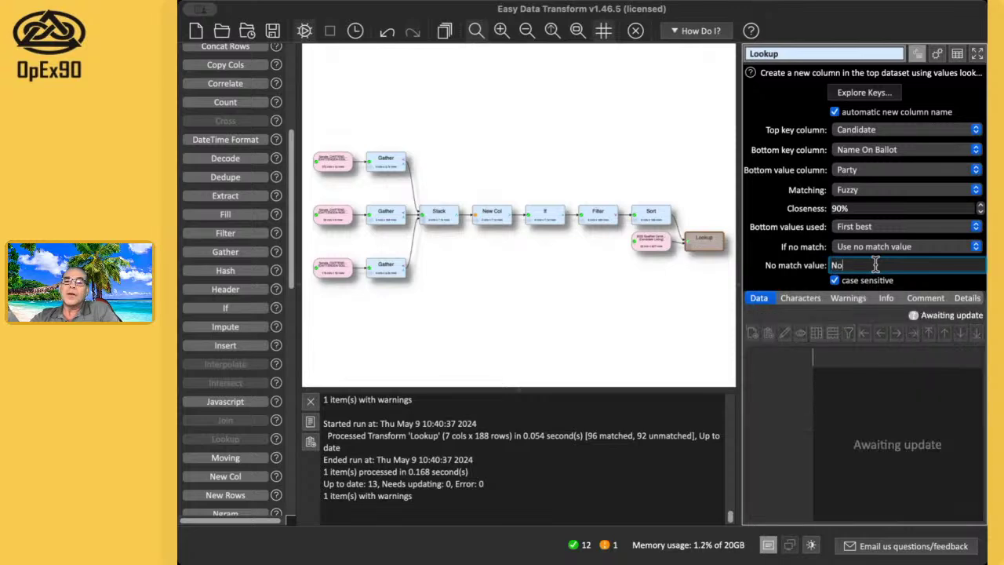
pyautogui.write(' Mat')
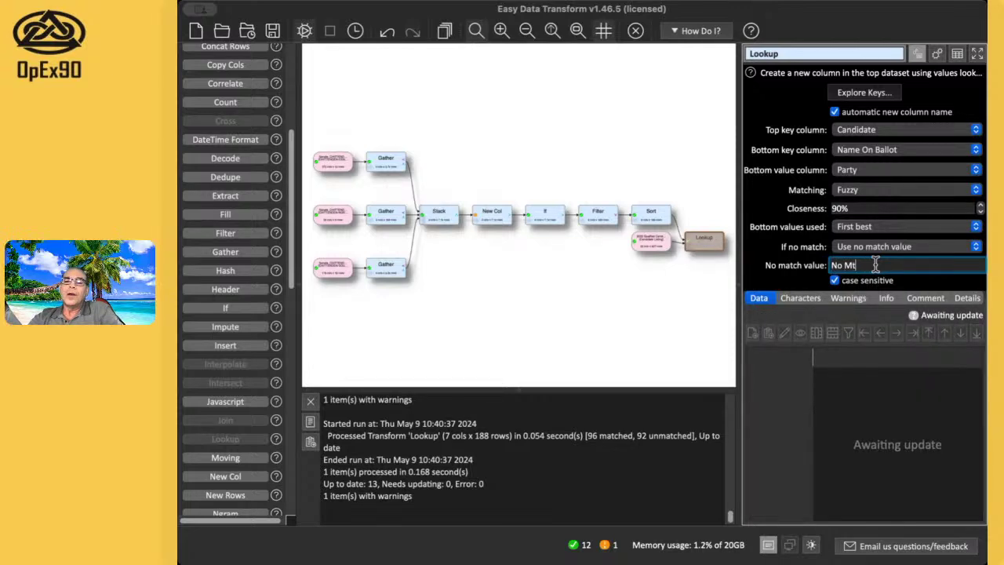
pyautogui.write('ch')
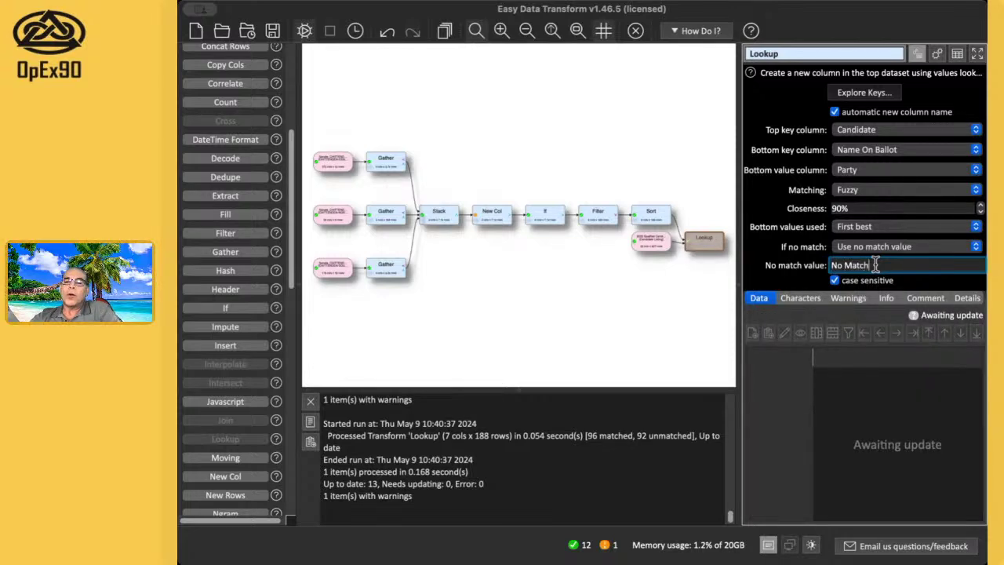
pyautogui.press('Return')
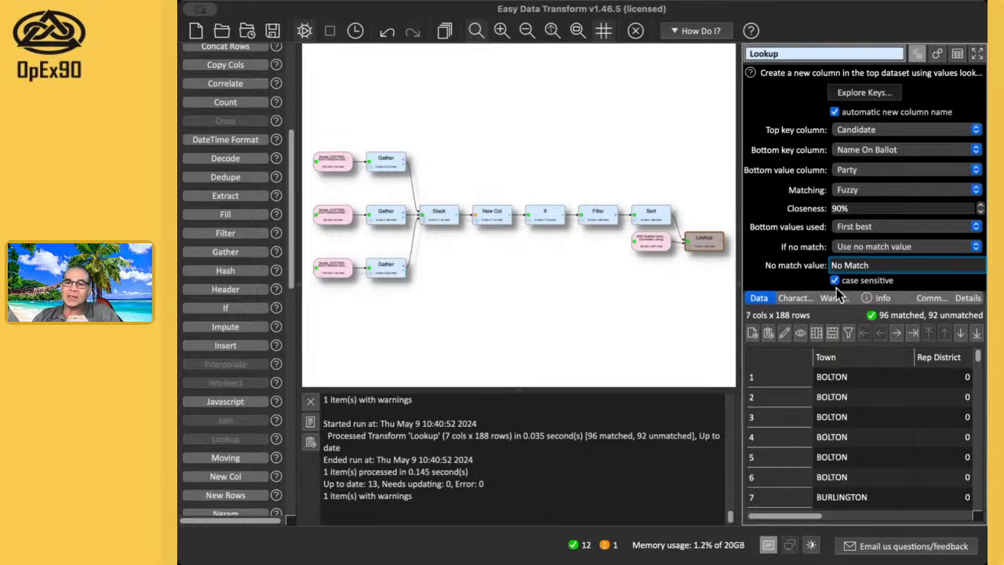
pyautogui.click(835, 280)
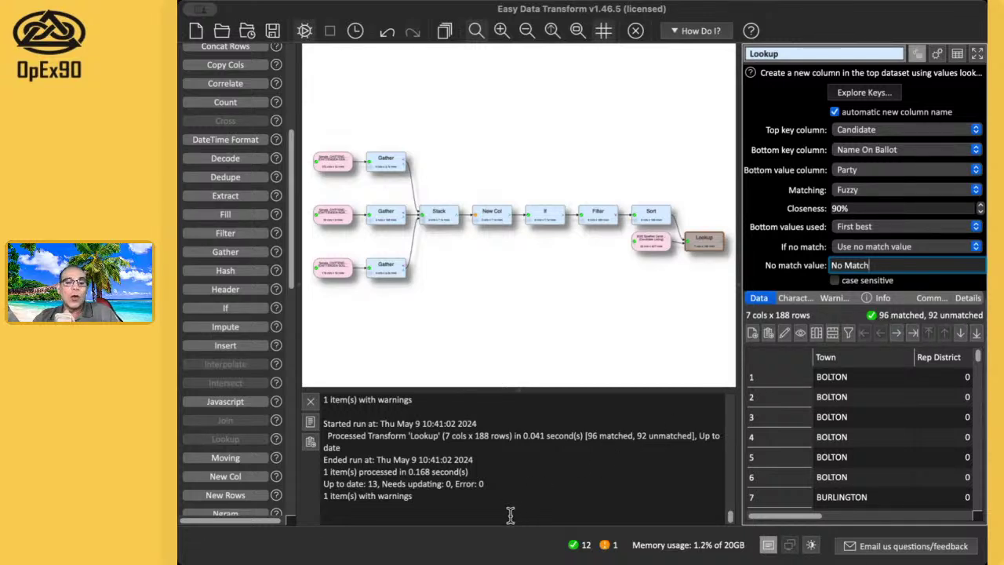
# Review the Lookup's latest run log and its data in the enlarged view, and return to the normal layout
pyautogui.moveTo(511, 515); pyautogui.dragTo(322, 395)
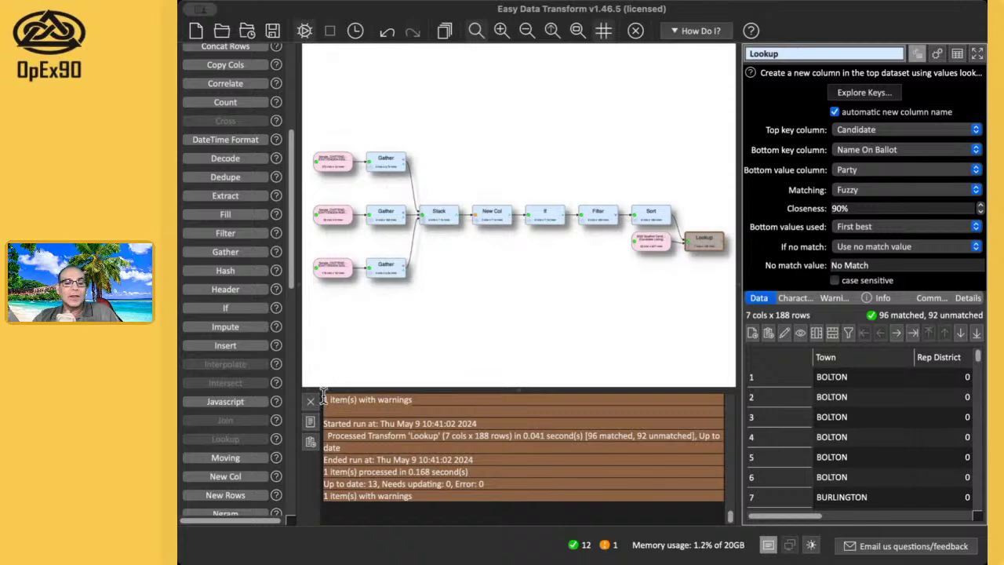
pyautogui.click(393, 430)
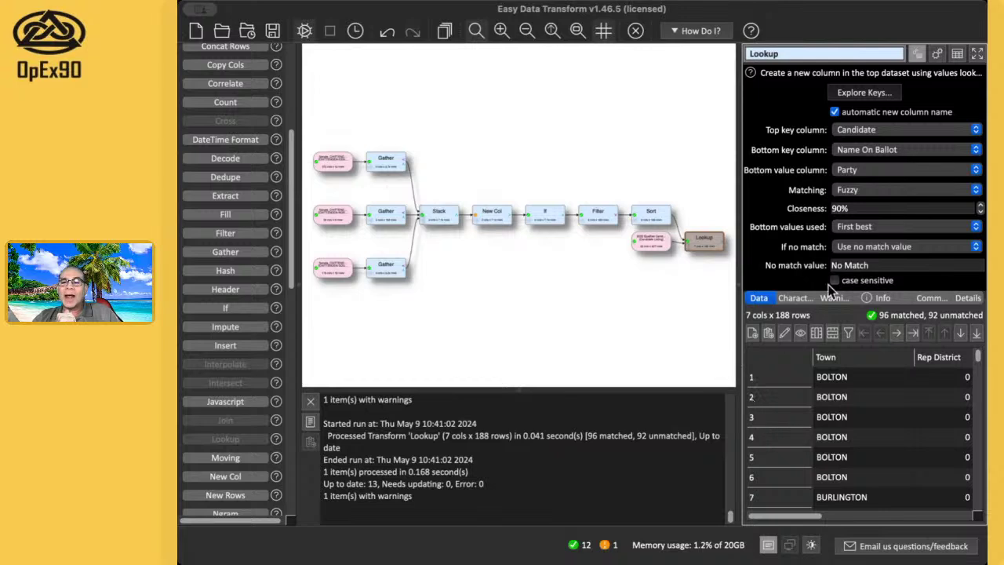
pyautogui.click(976, 53)
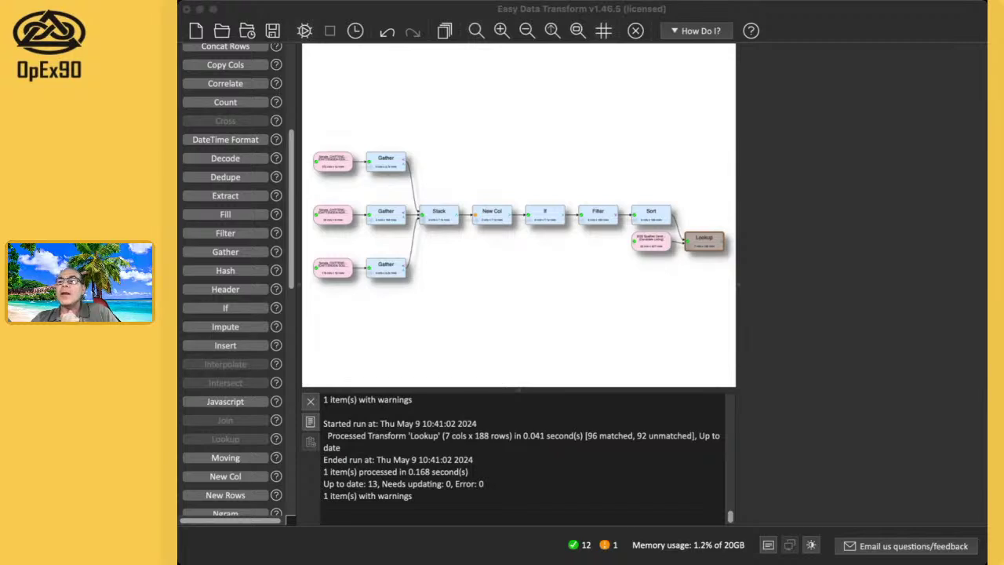
pyautogui.click(974, 60)
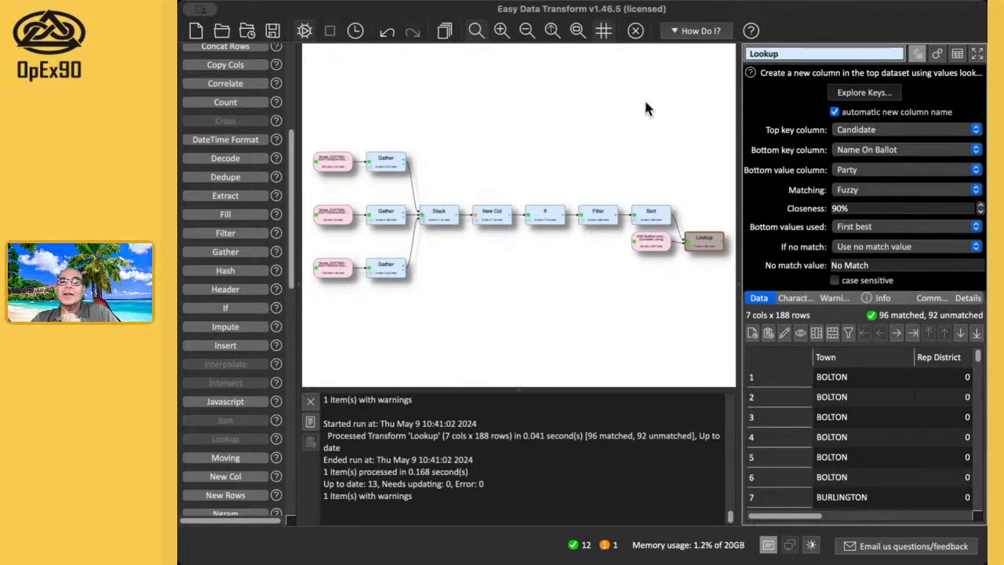
# Check the Name On Ballot and Party columns of the candidate listing input and set it to ignore empty columns
pyautogui.click(651, 243)
pyautogui.hscroll(10, 892, 420)
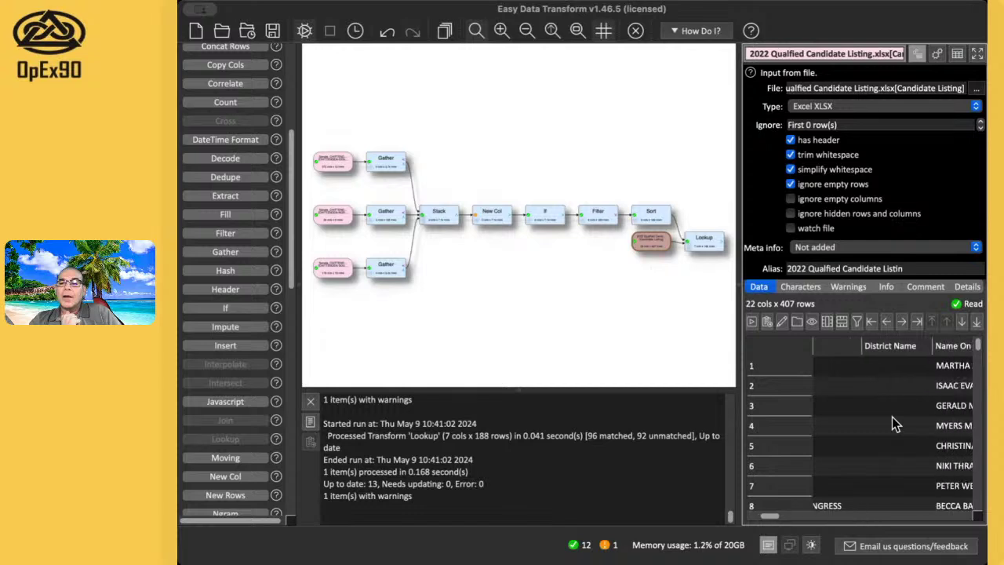
pyautogui.hscroll(3, 892, 424)
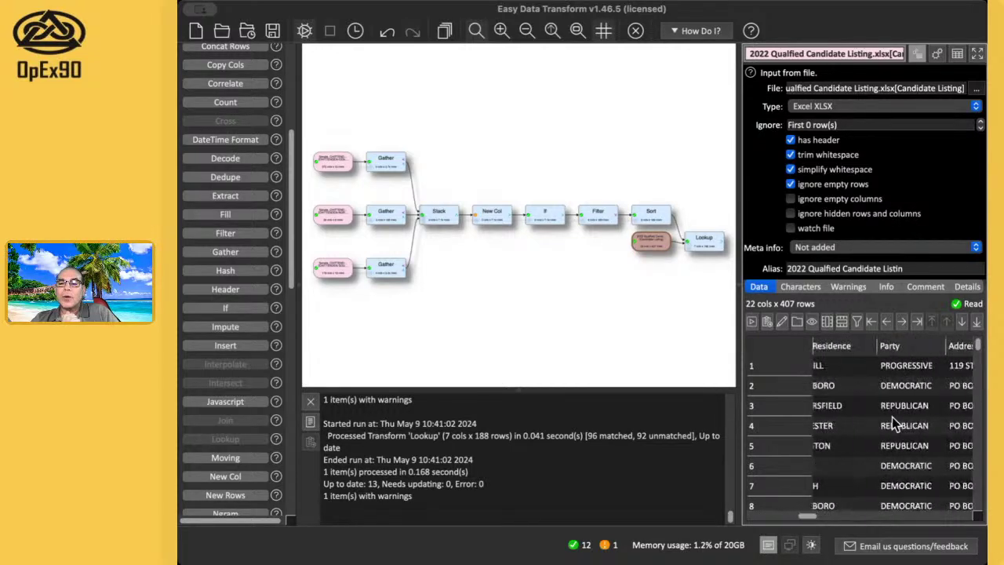
pyautogui.scroll(-1, 892, 416)
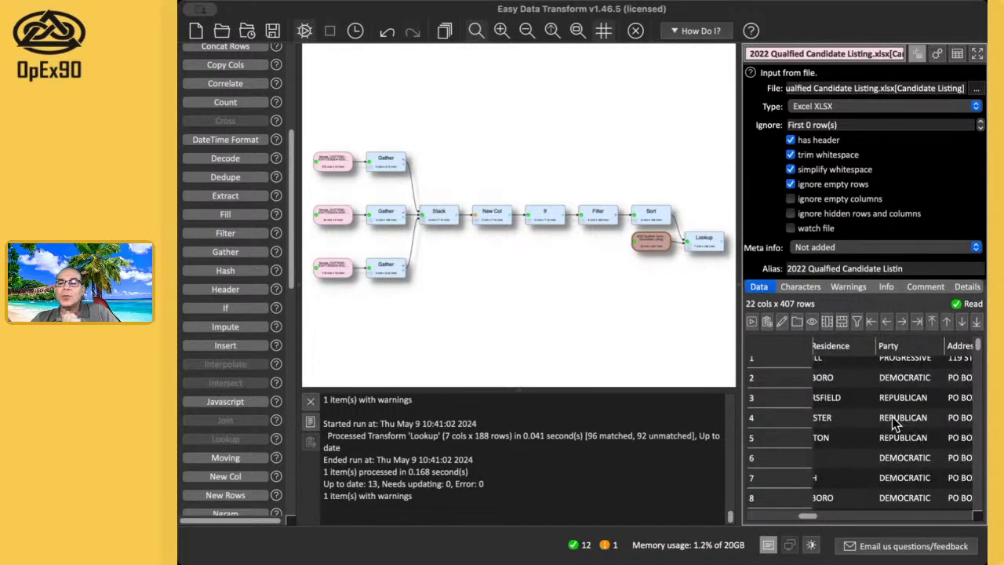
pyautogui.scroll(1, 902, 420)
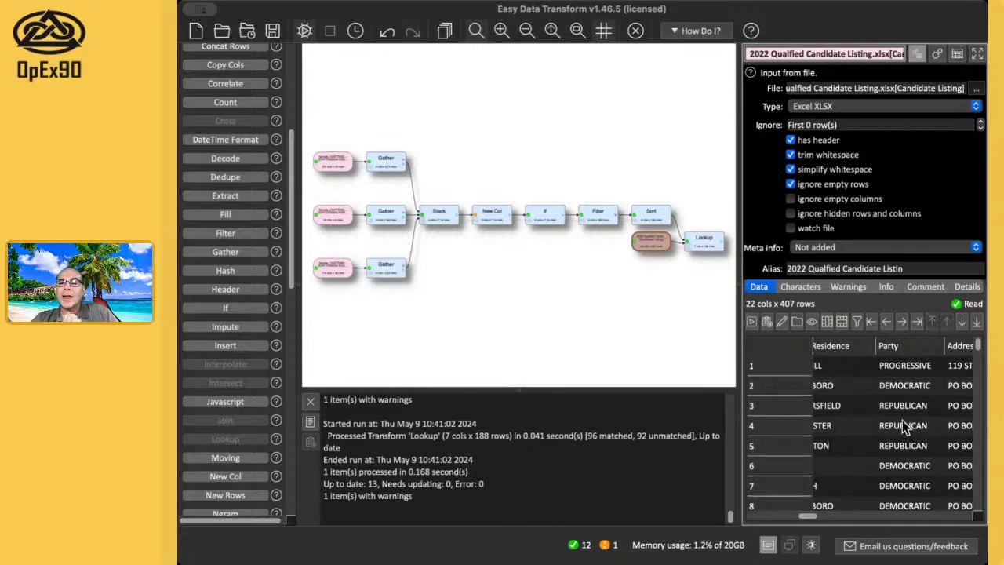
pyautogui.hscroll(-5, 902, 420)
pyautogui.hscroll(-4, 902, 421)
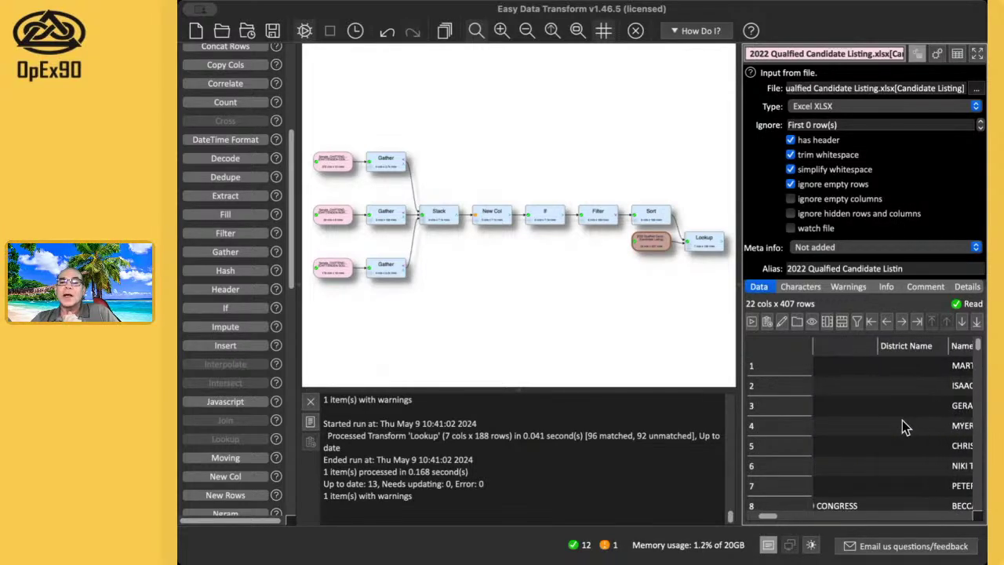
pyautogui.click(789, 199)
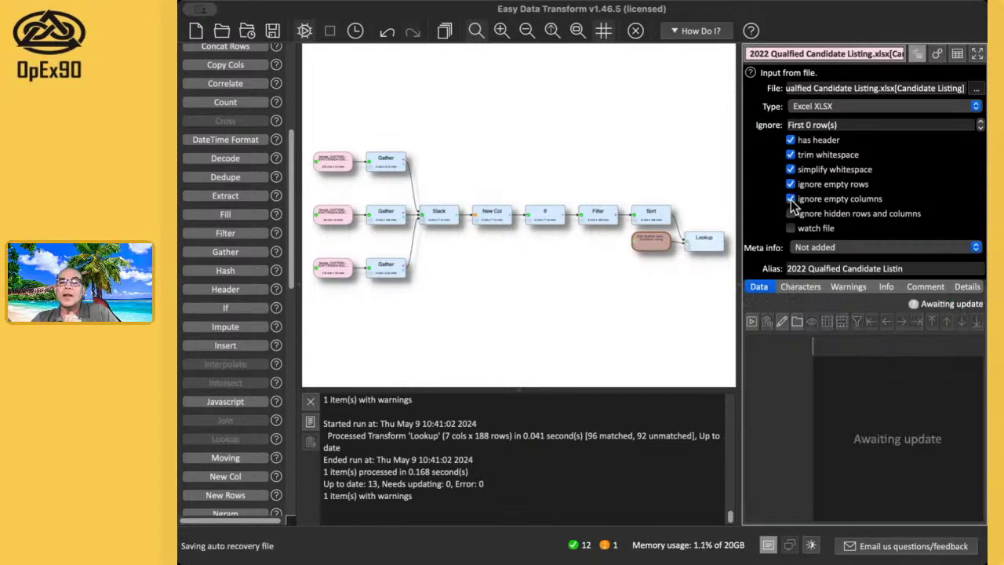
# Try Exact matching in the Lookup and inspect the matched rows in the enlarged view
pyautogui.click(705, 242)
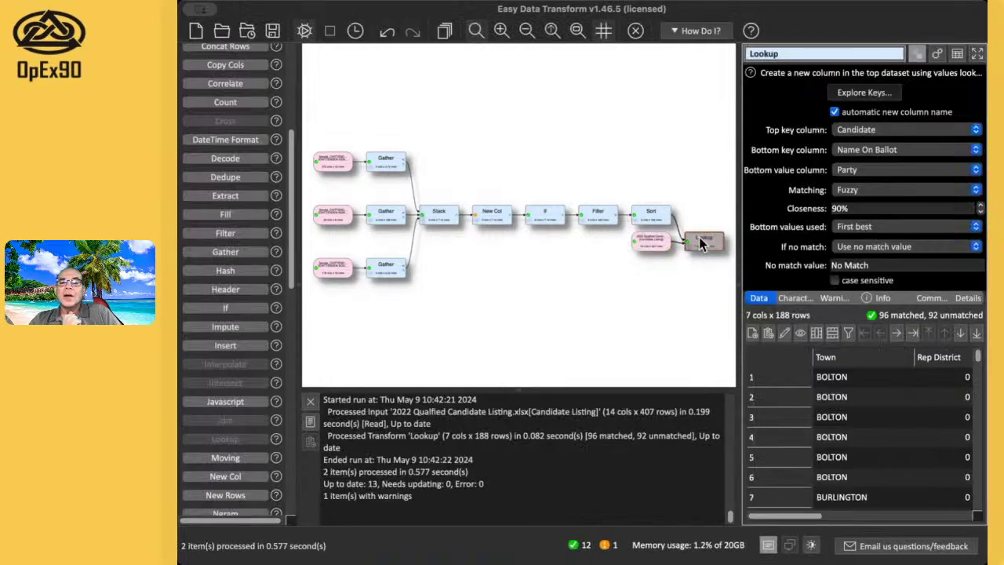
pyautogui.click(853, 191)
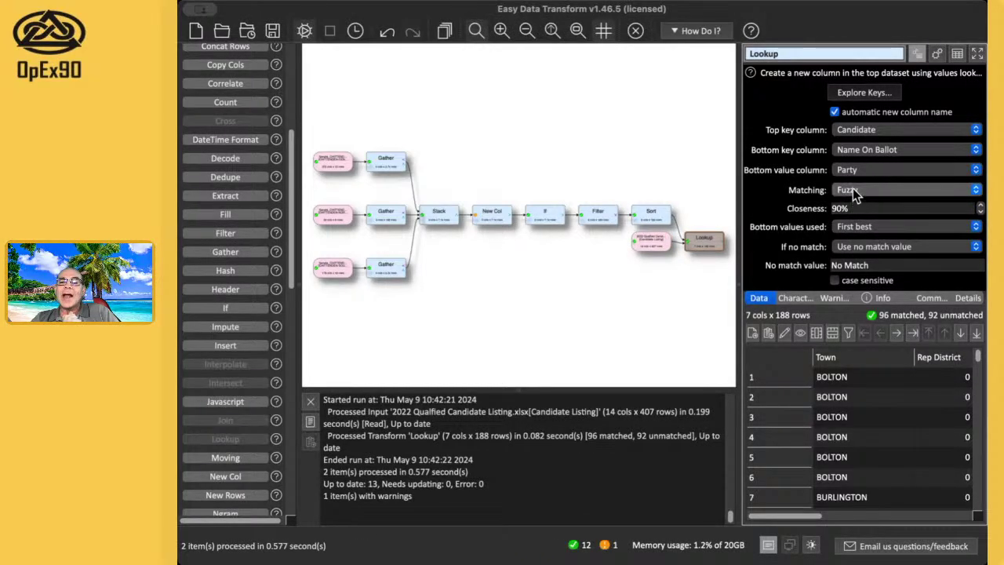
pyautogui.click(859, 173)
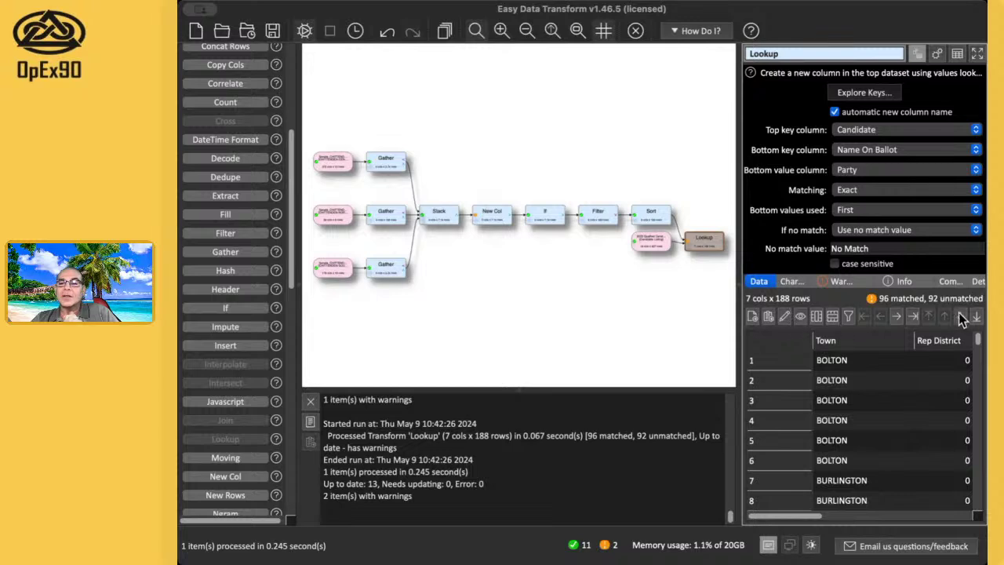
pyautogui.click(978, 54)
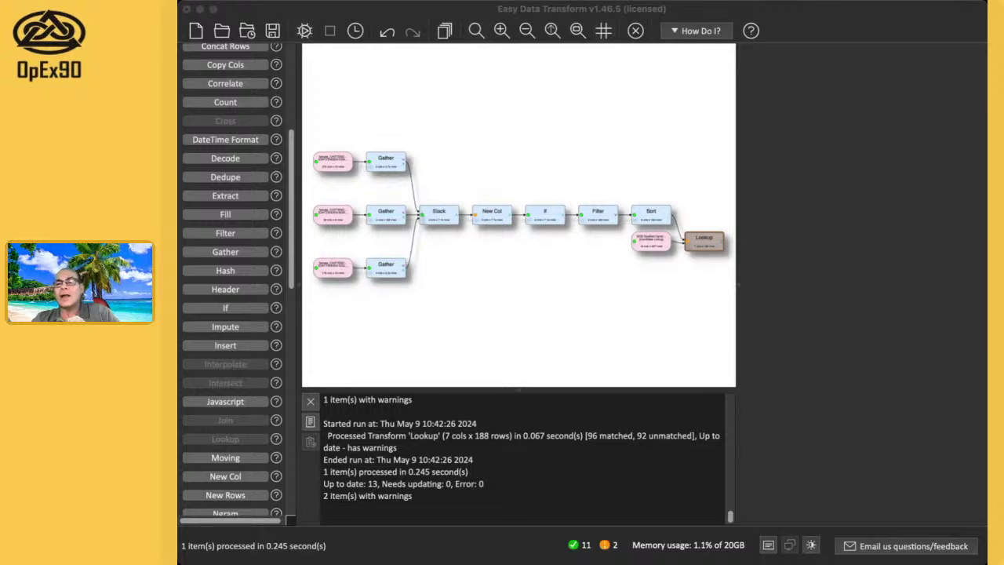
pyautogui.click(789, 363)
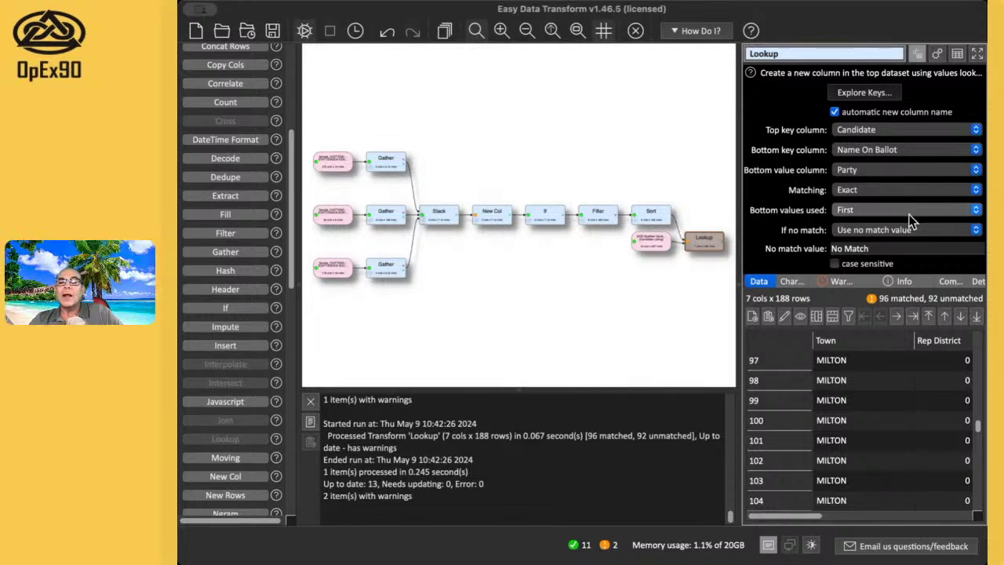
# Set the Lookup's matching to Fuzzy with 70% closeness, check its data in the enlarged view and return to the normal layout
pyautogui.click(856, 190)
pyautogui.click(859, 207)
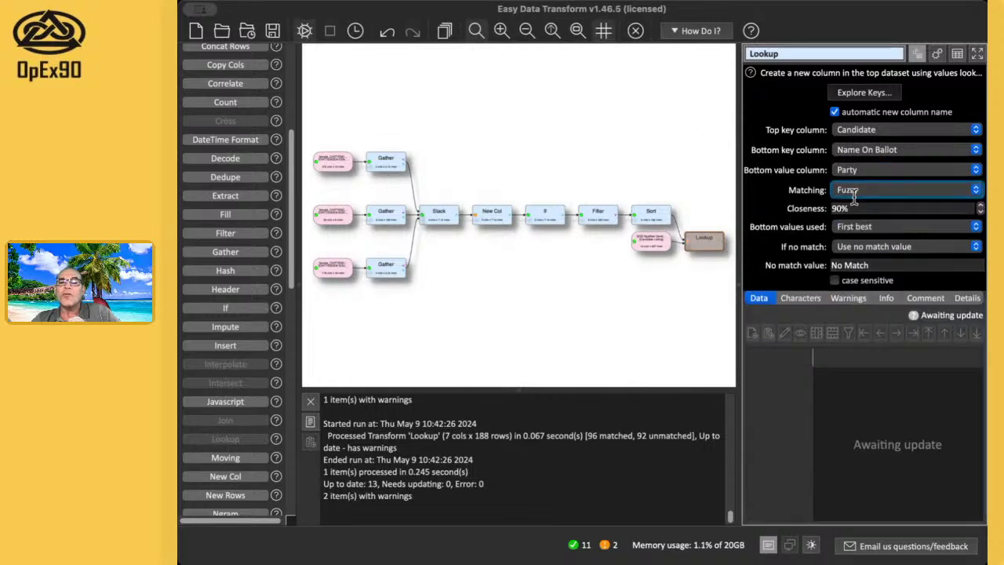
pyautogui.click(980, 212)
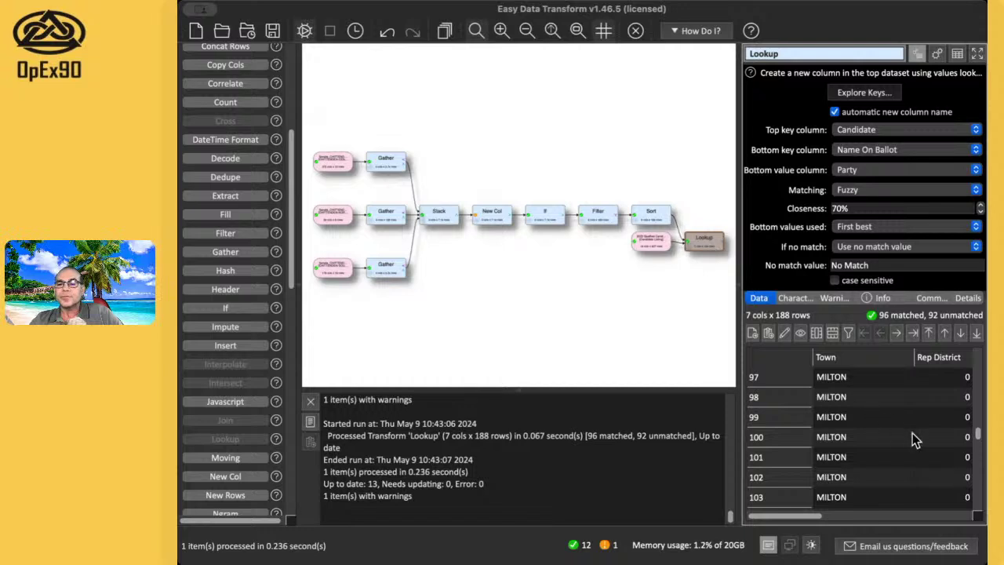
pyautogui.click(979, 53)
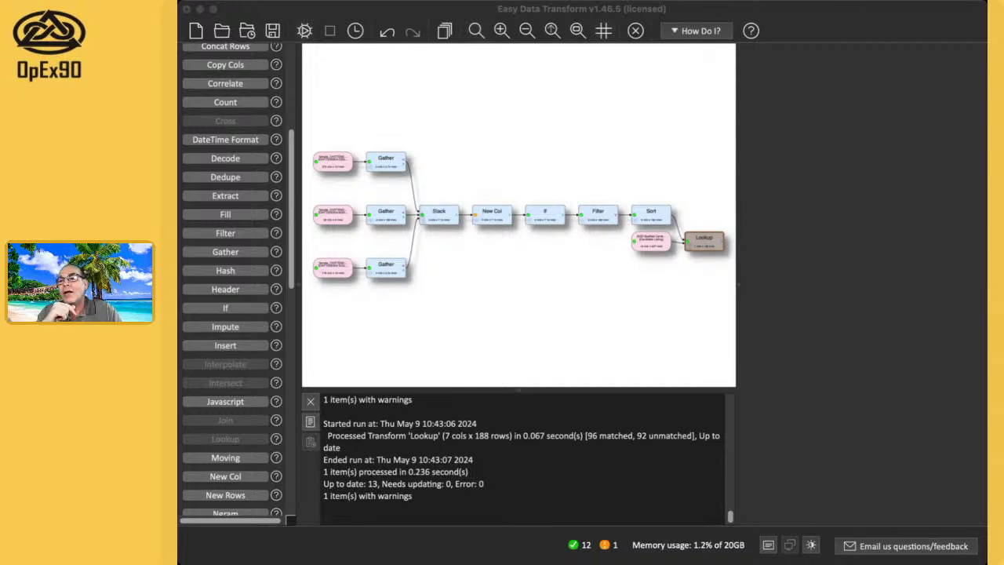
pyautogui.press('Escape')
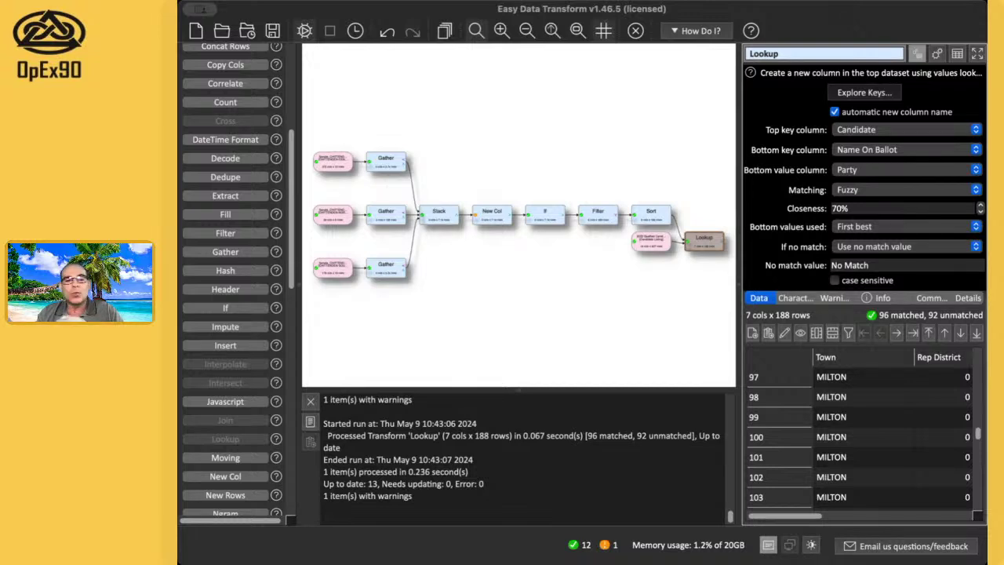
# Look through the available transforms down to the Output section for one to apply to the Lookup data
pyautogui.scroll(-5, 244, 364)
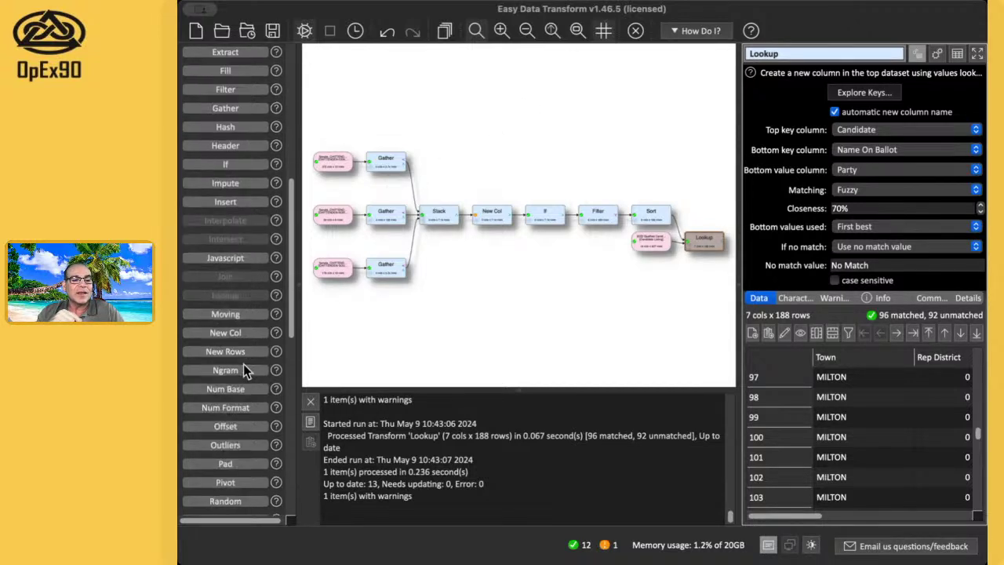
pyautogui.scroll(-6, 243, 364)
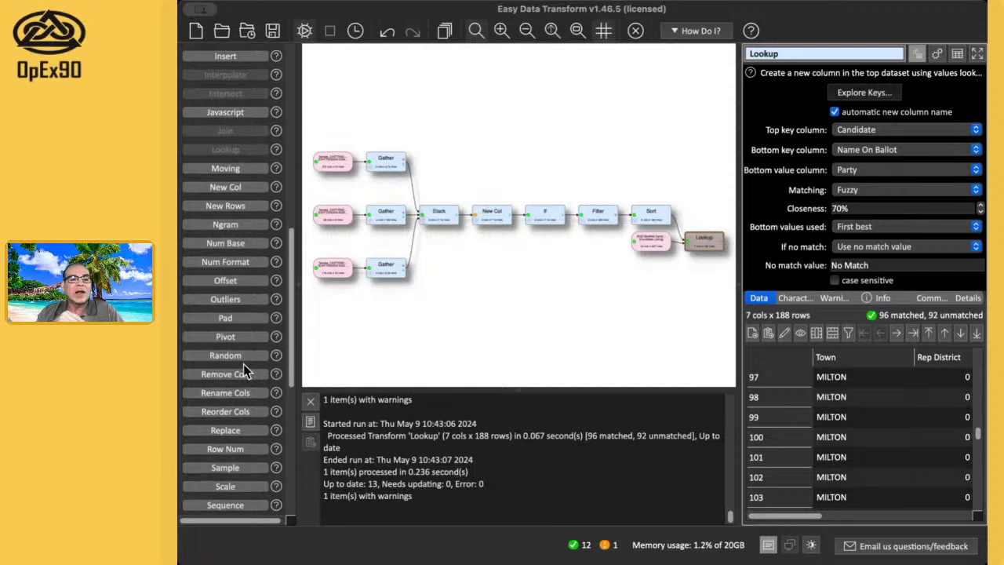
pyautogui.scroll(-1, 244, 364)
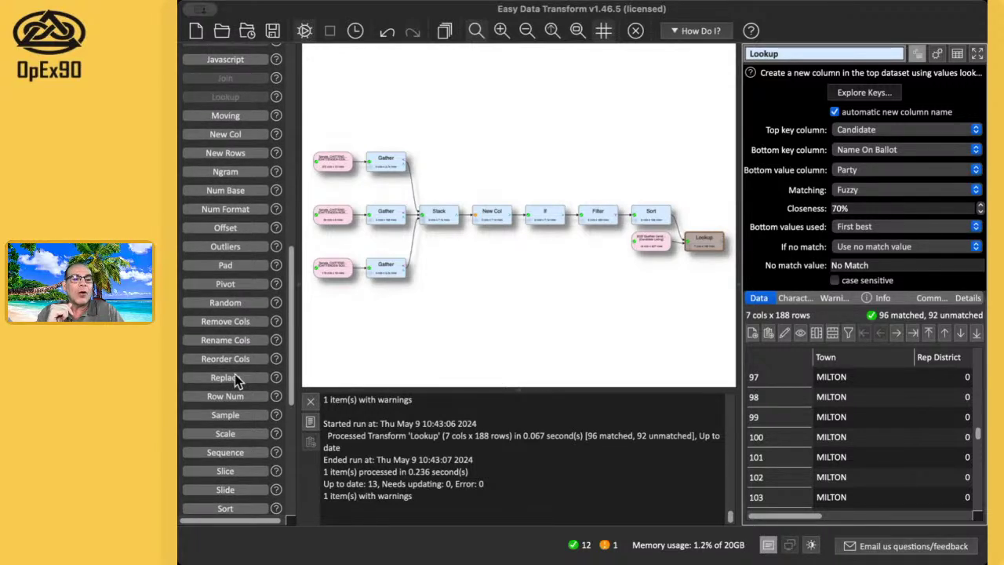
pyautogui.scroll(-8, 234, 375)
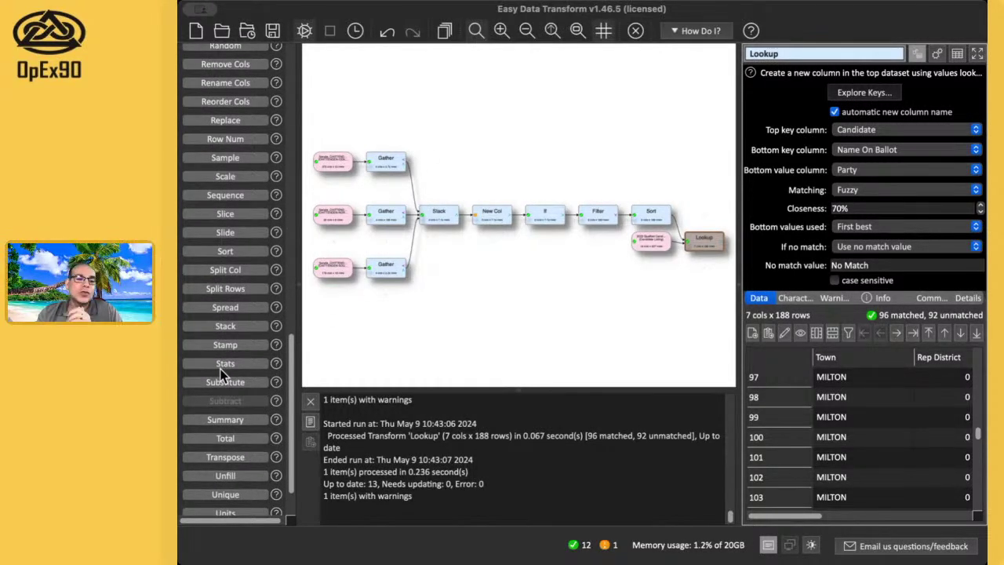
pyautogui.scroll(-2, 222, 375)
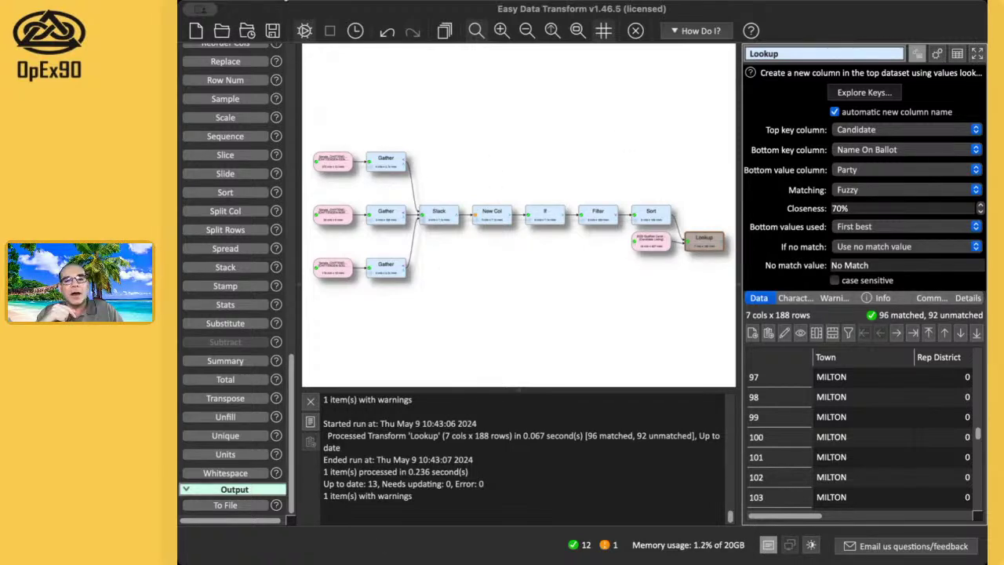
pyautogui.click(284, 2)
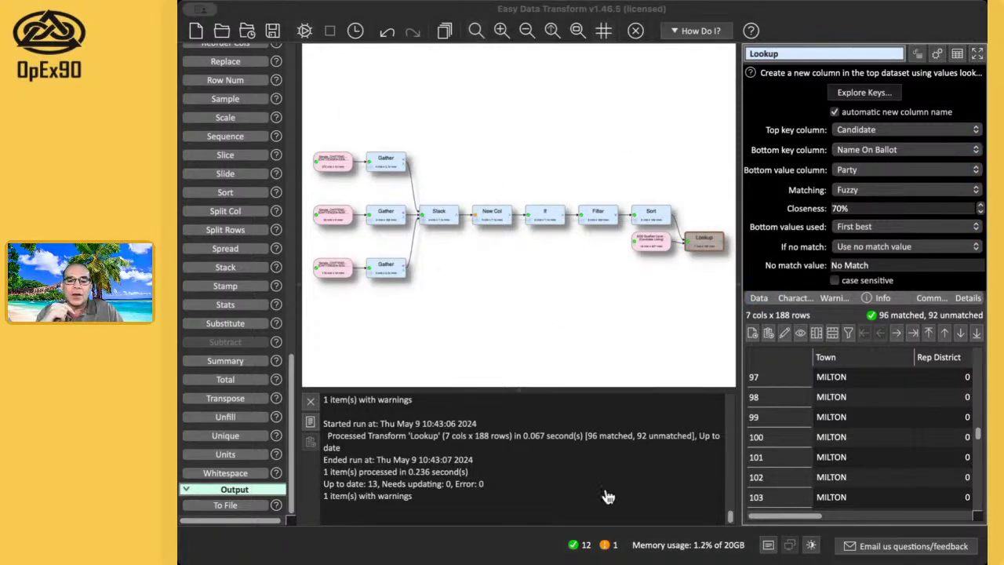